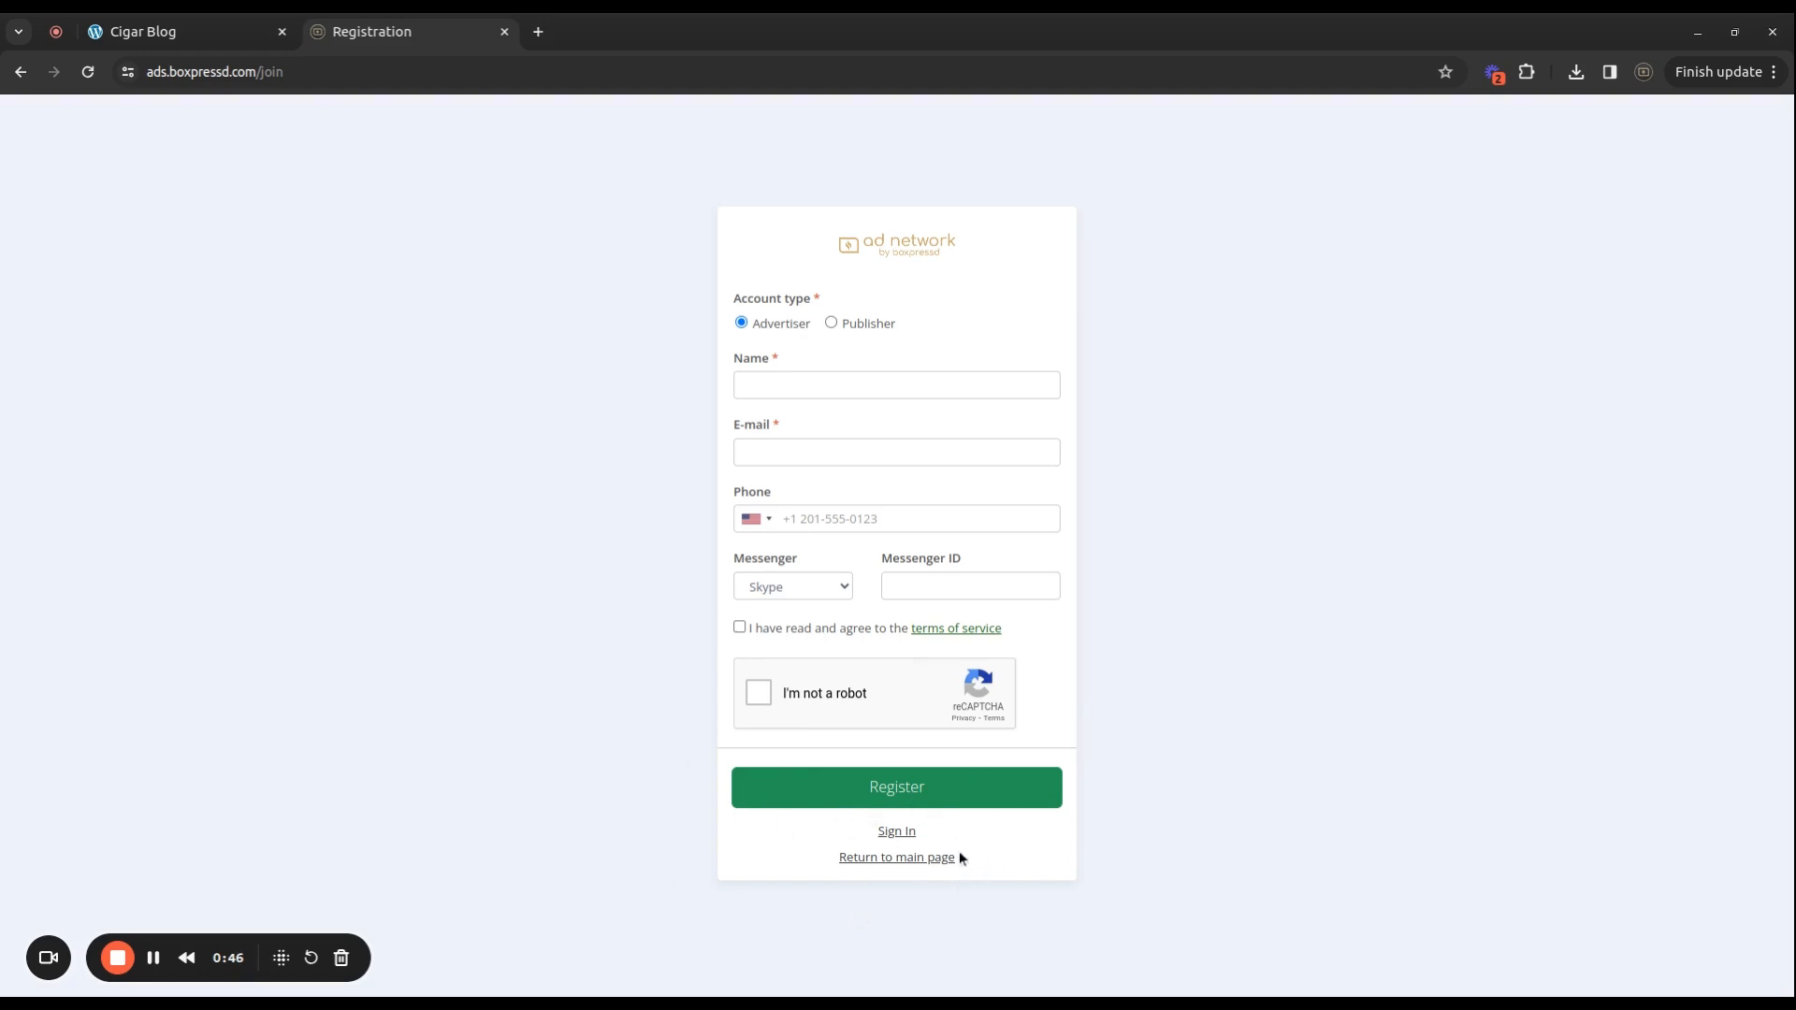
Switch from registration to the sign-in form and log in with the advertiser credentials.
left_click(896, 830)
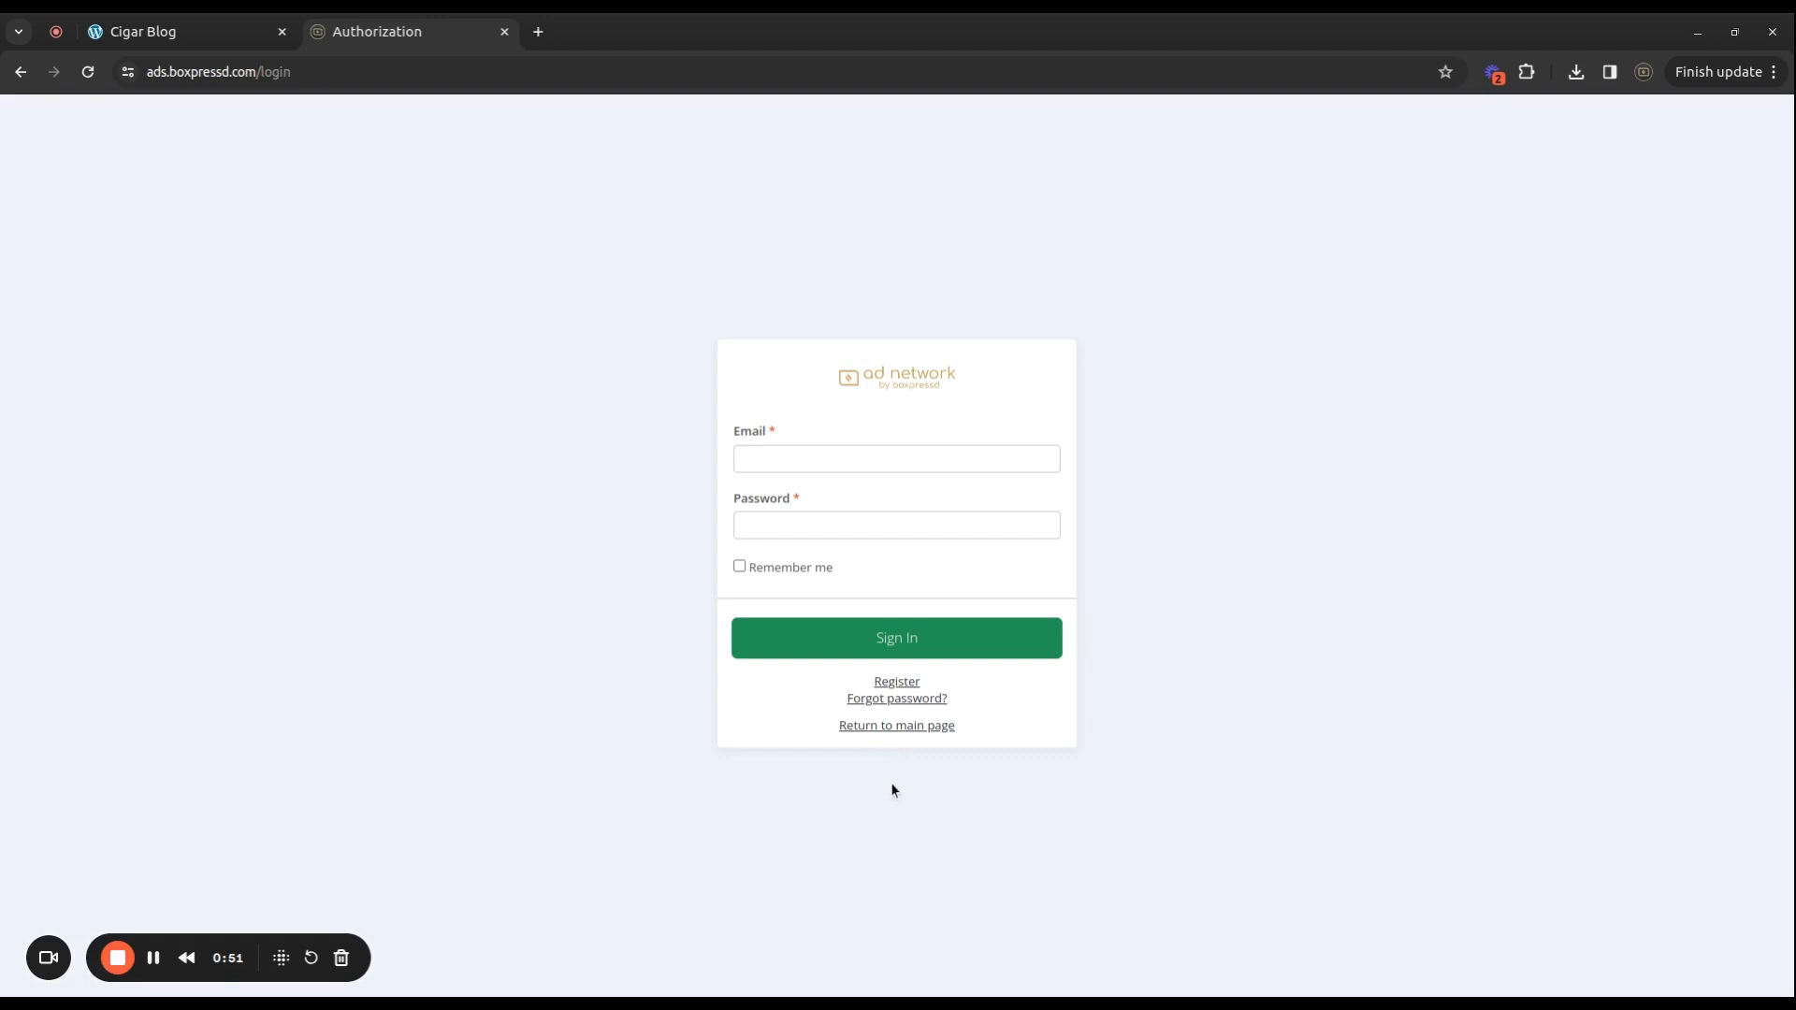
left_click(154, 958)
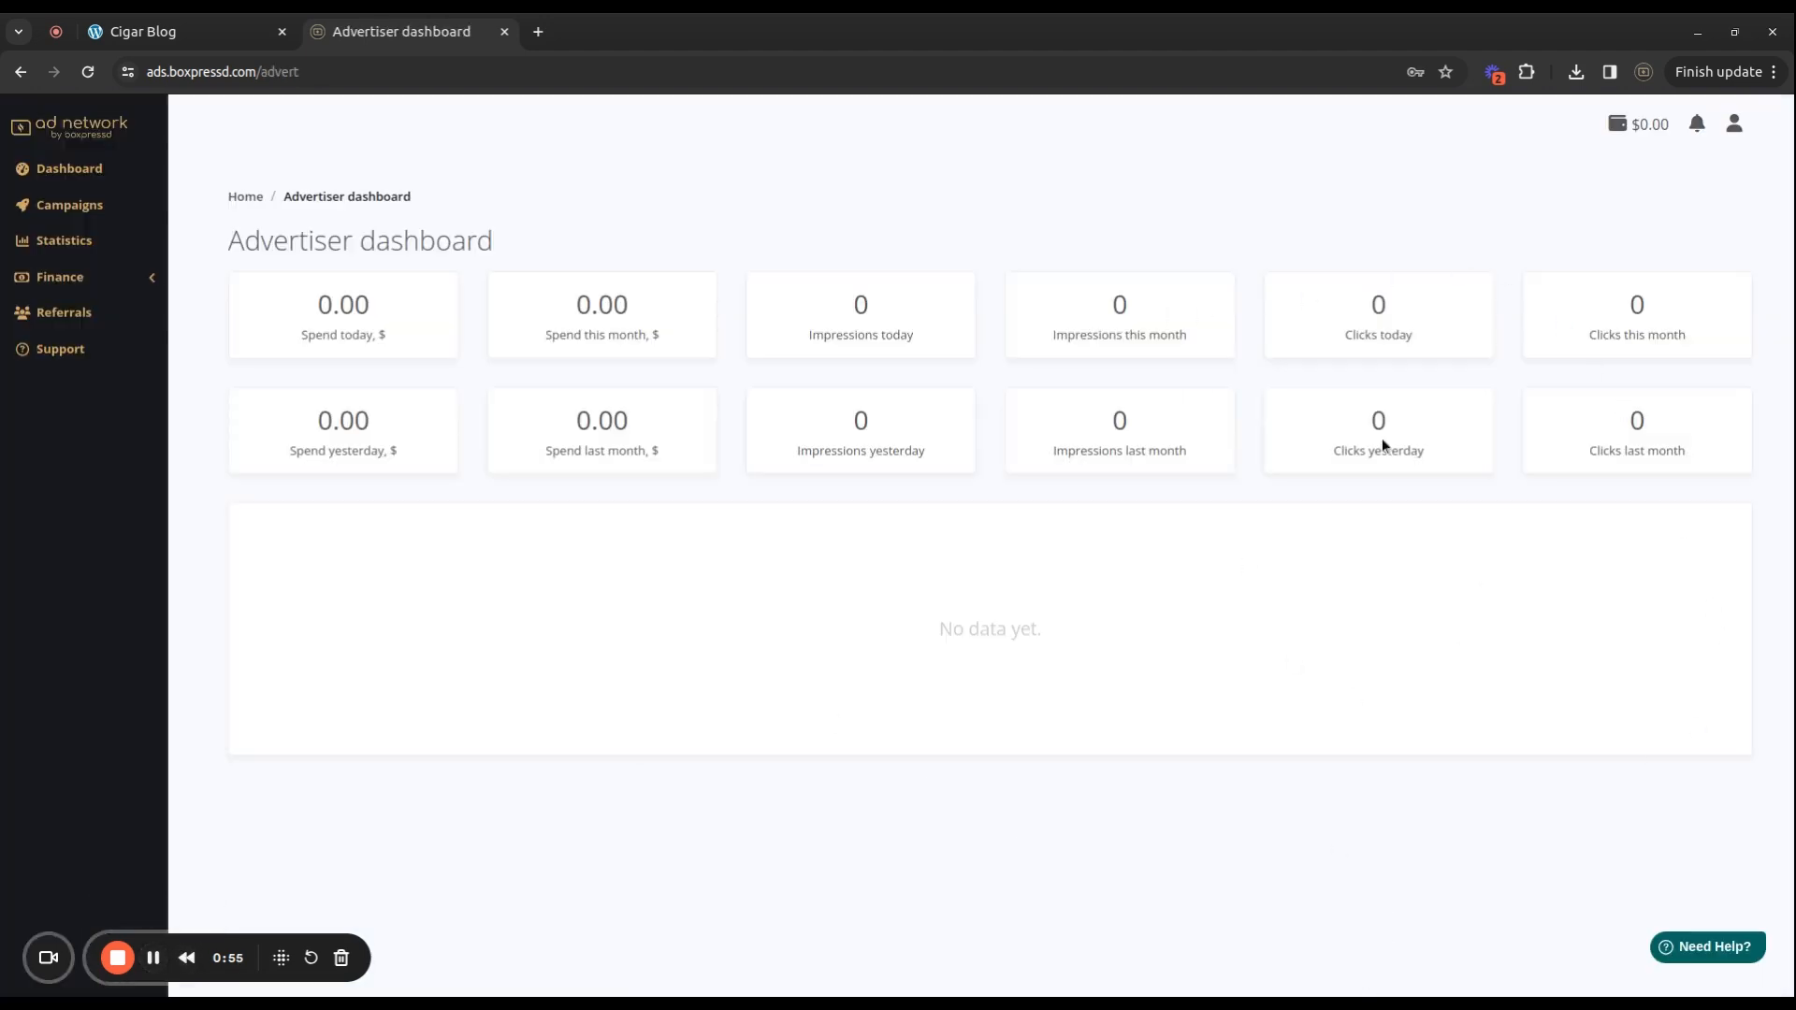
Check the account menu, then go to the empty Campaigns list.
left_click(1734, 124)
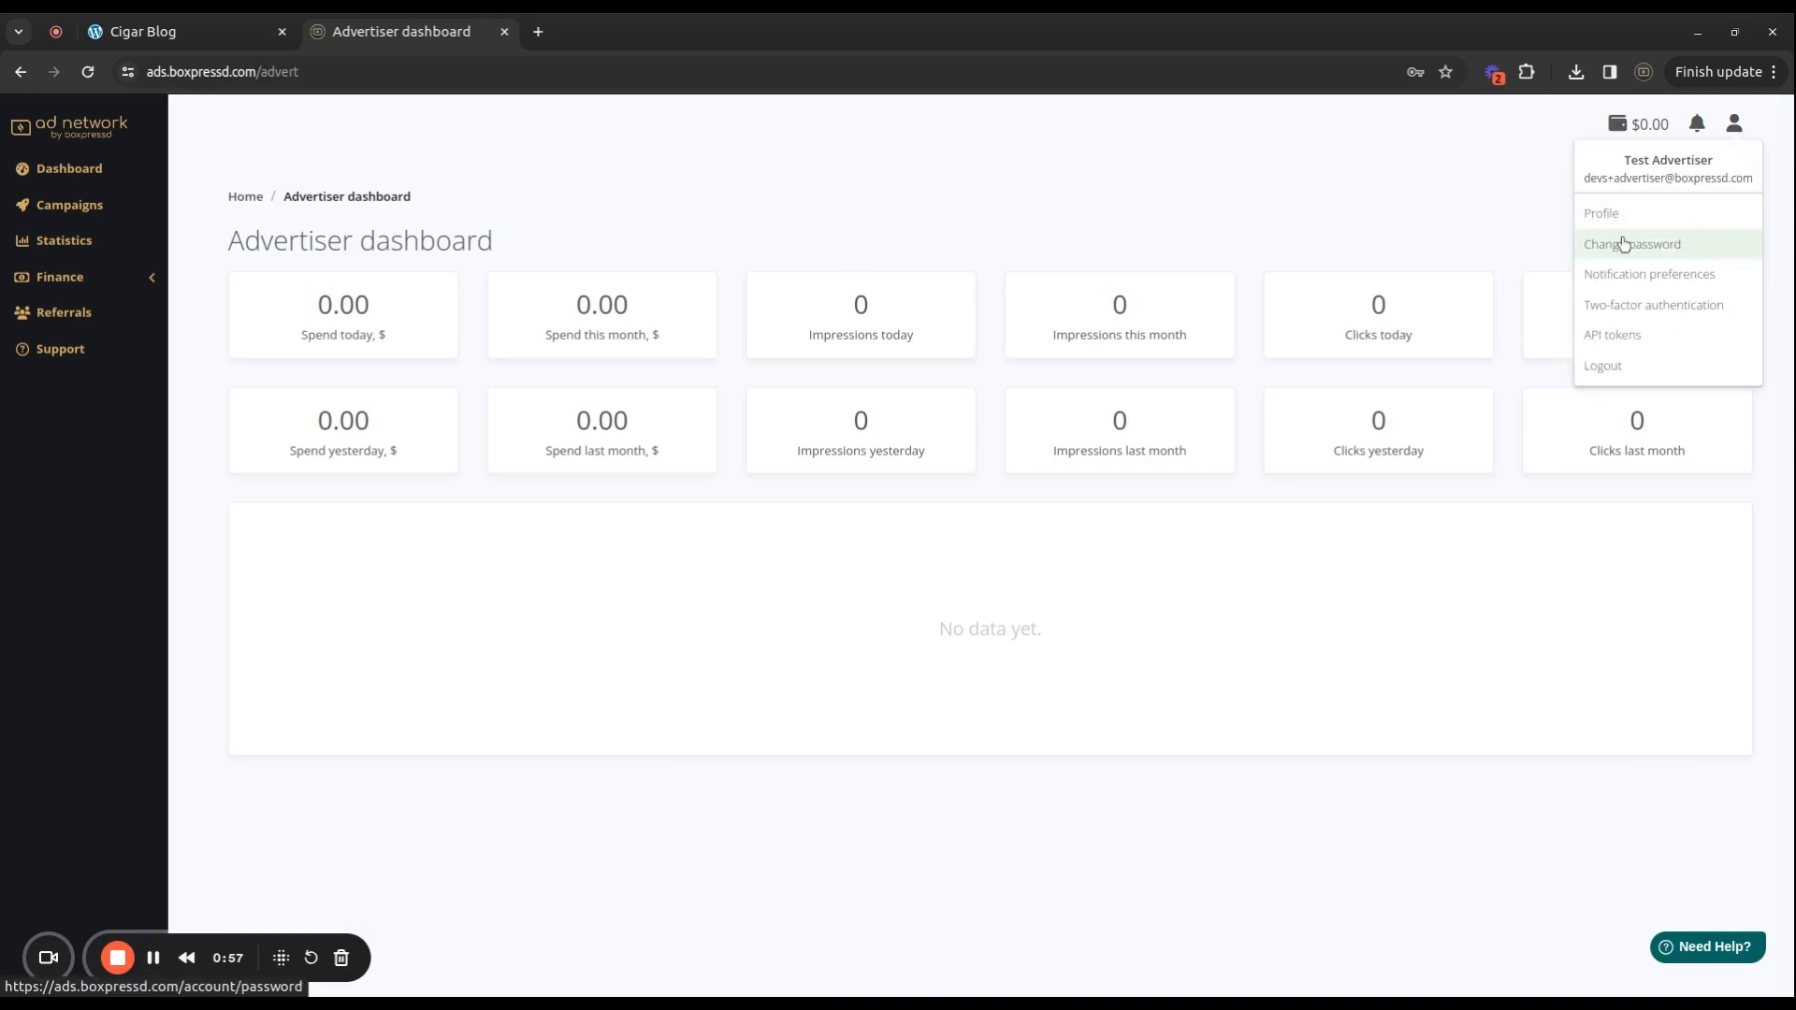
left_click(1109, 203)
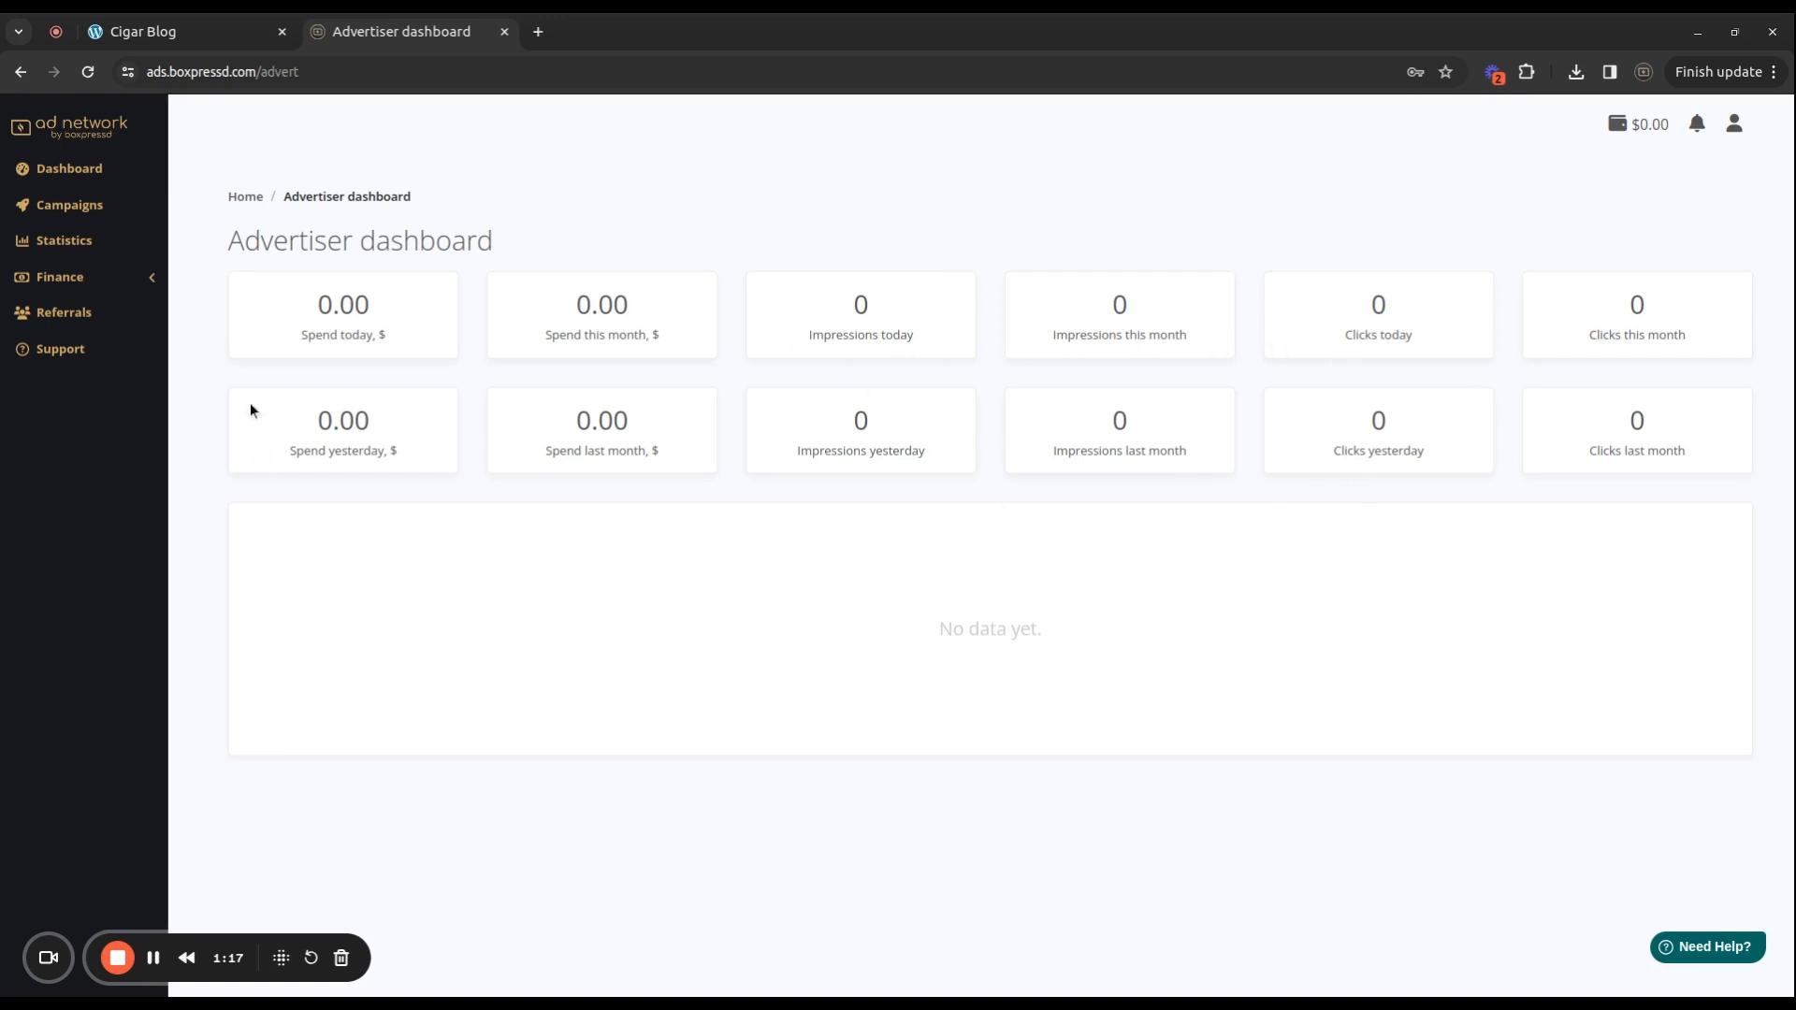
left_click(69, 208)
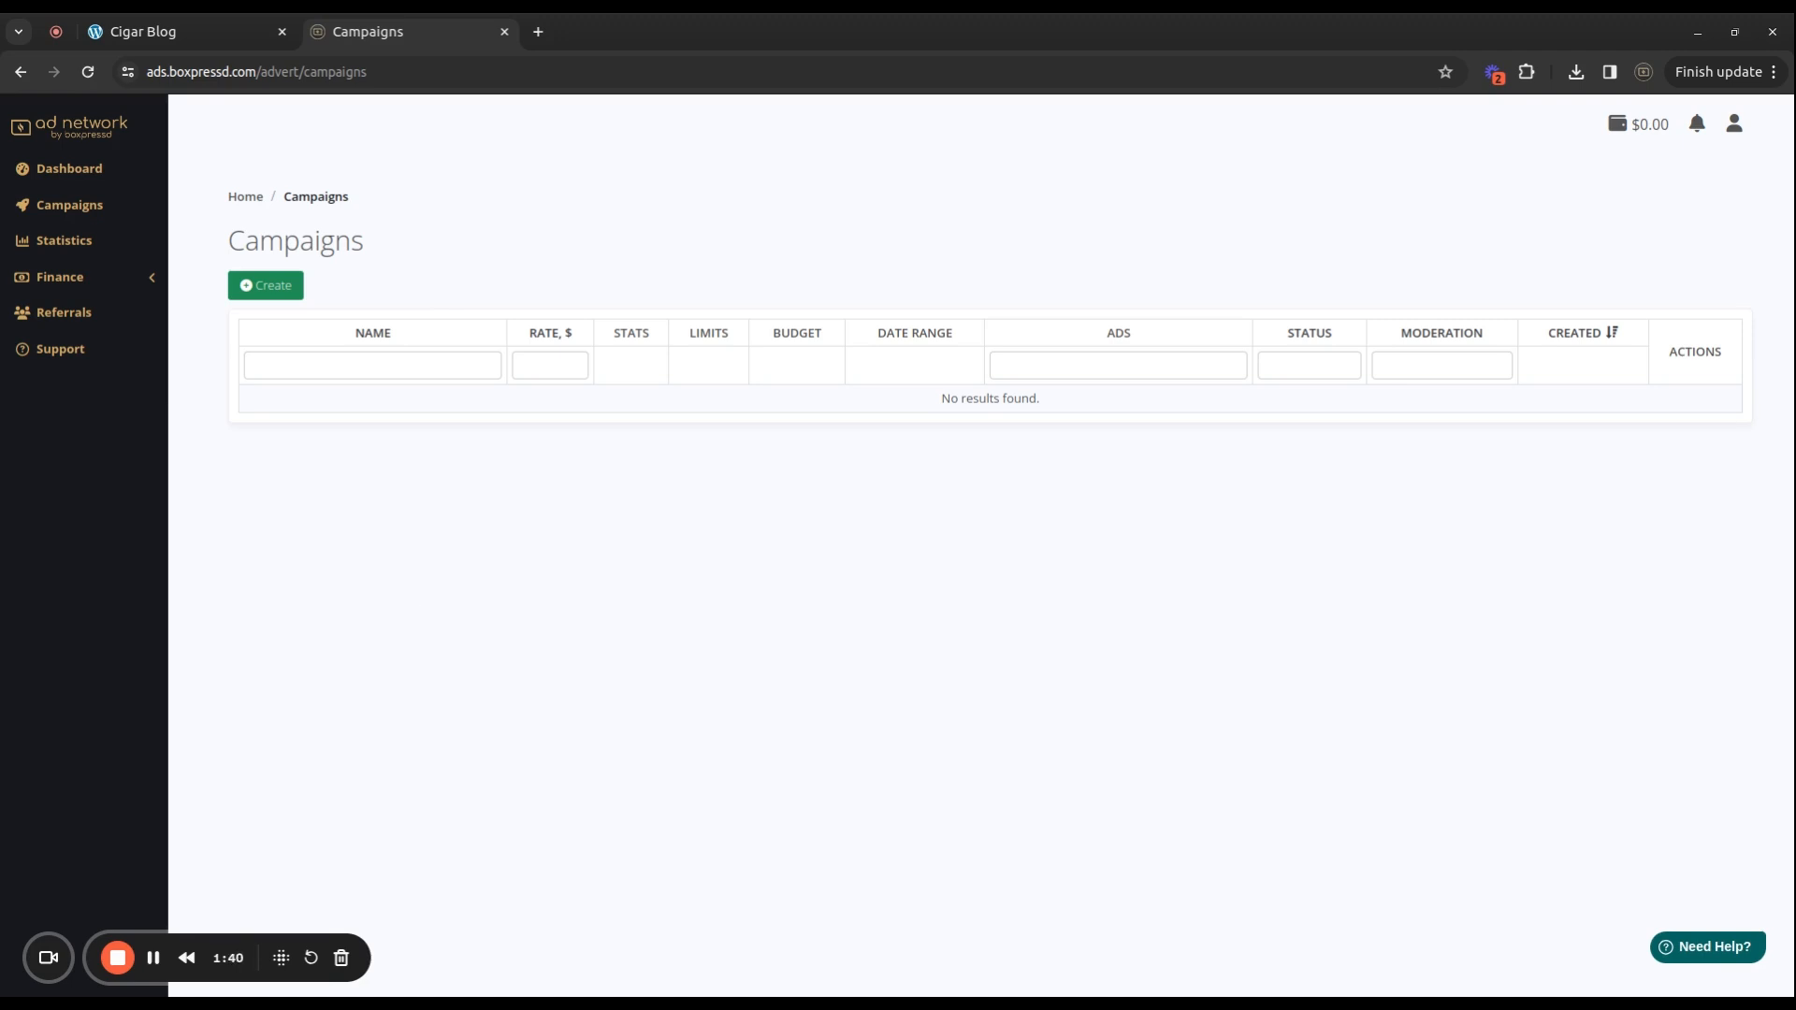
Start a new campaign and look over the blank campaign form.
left_click(263, 289)
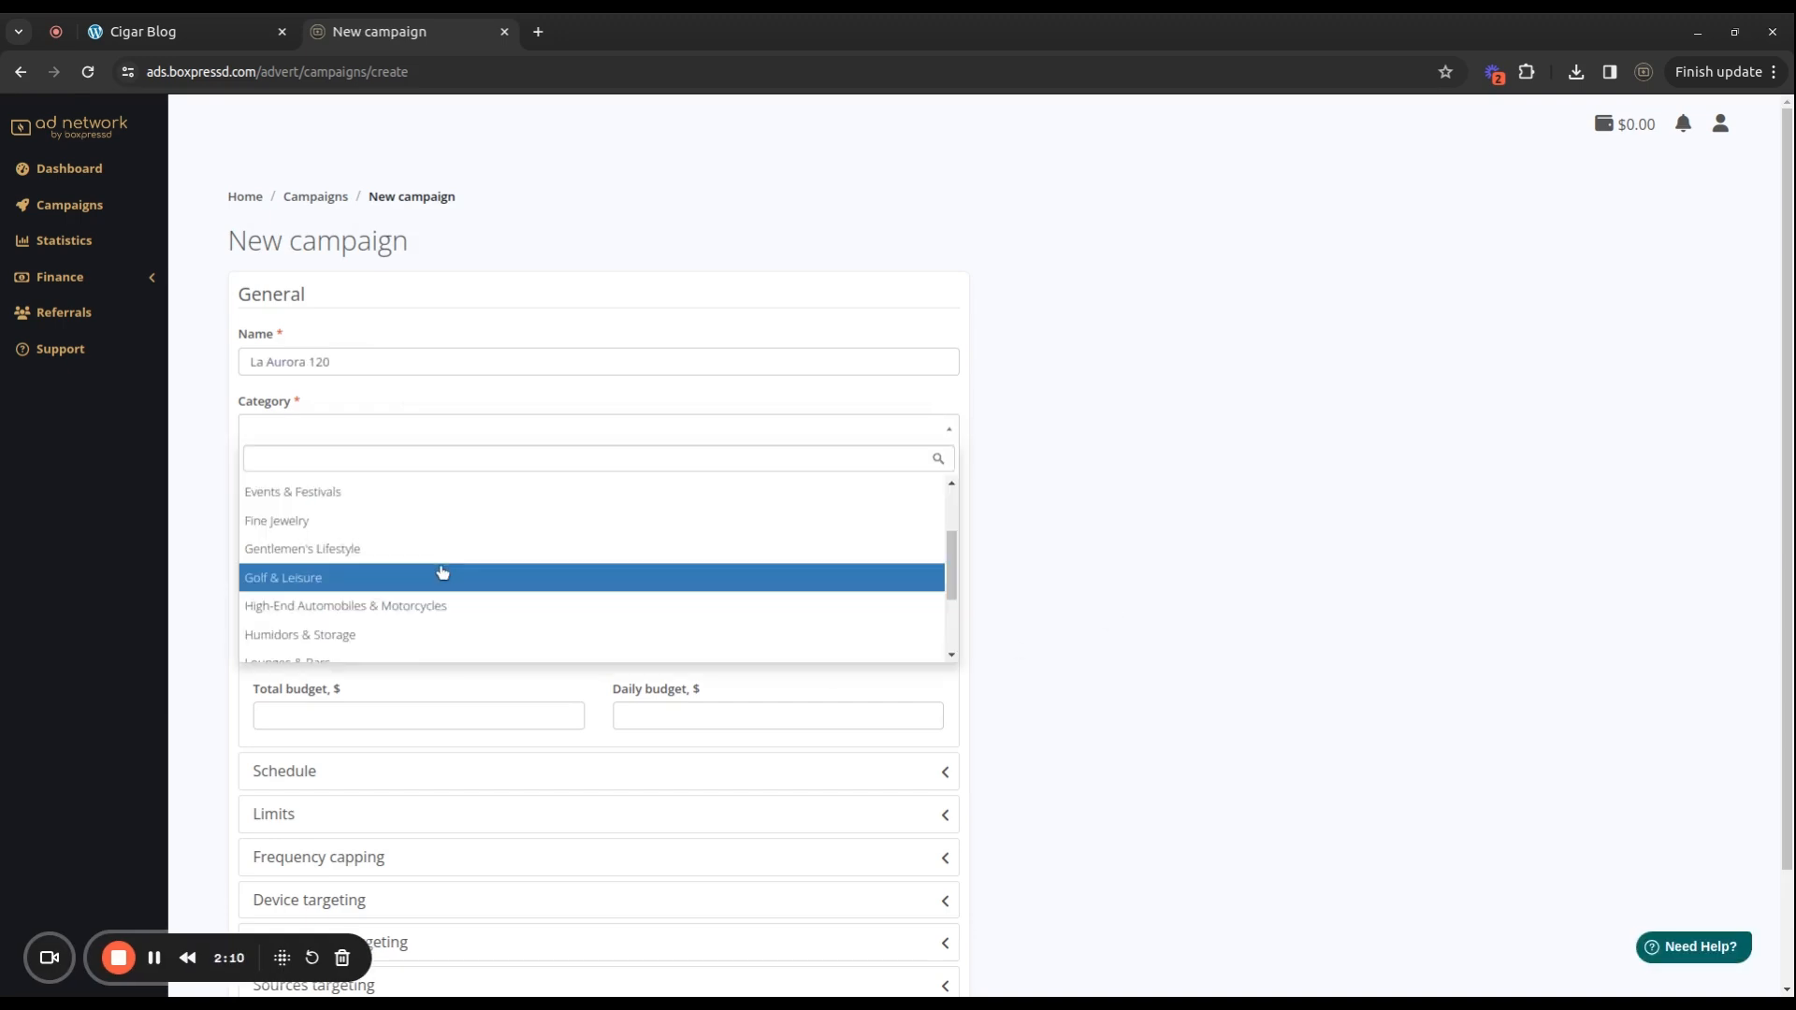
scroll(435, 575, "down", 2)
scroll(393, 608, "down", 1)
scroll(337, 589, "up", 3)
scroll(346, 563, "up", 3)
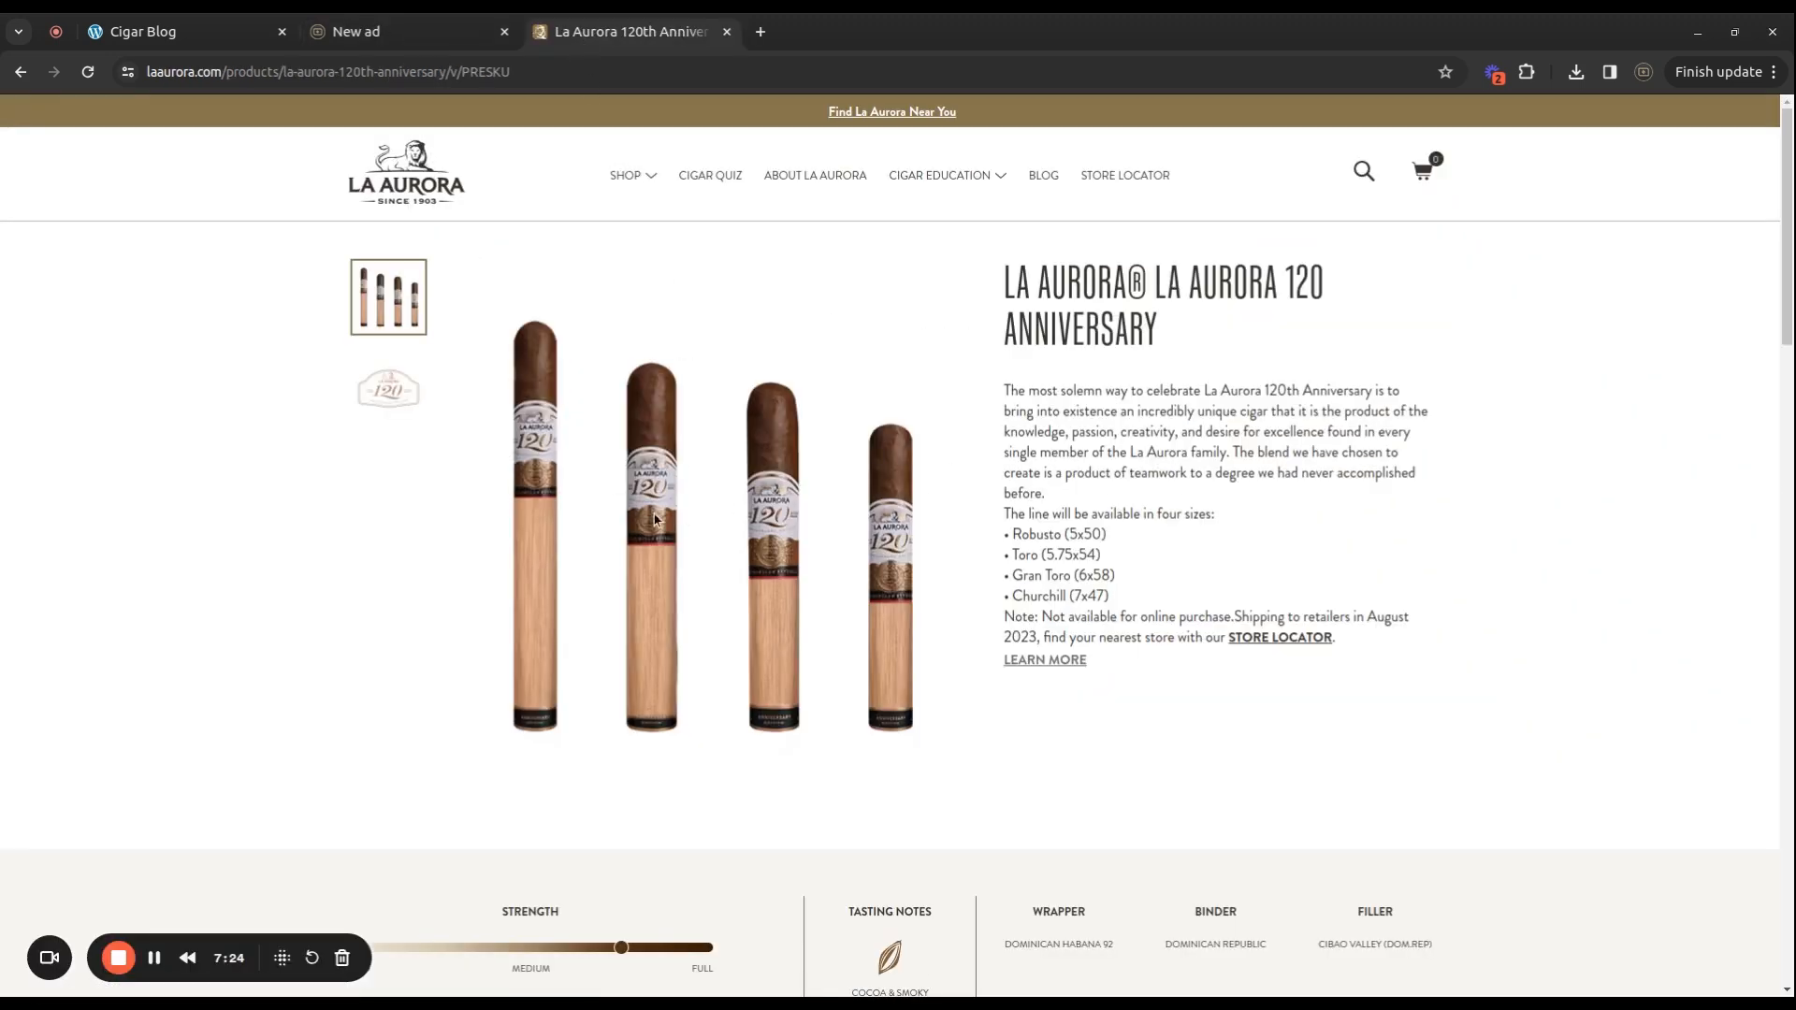
Select the La Aurora product page address and paste 'La Aurora 120' as the campaign name.
left_click(378, 73)
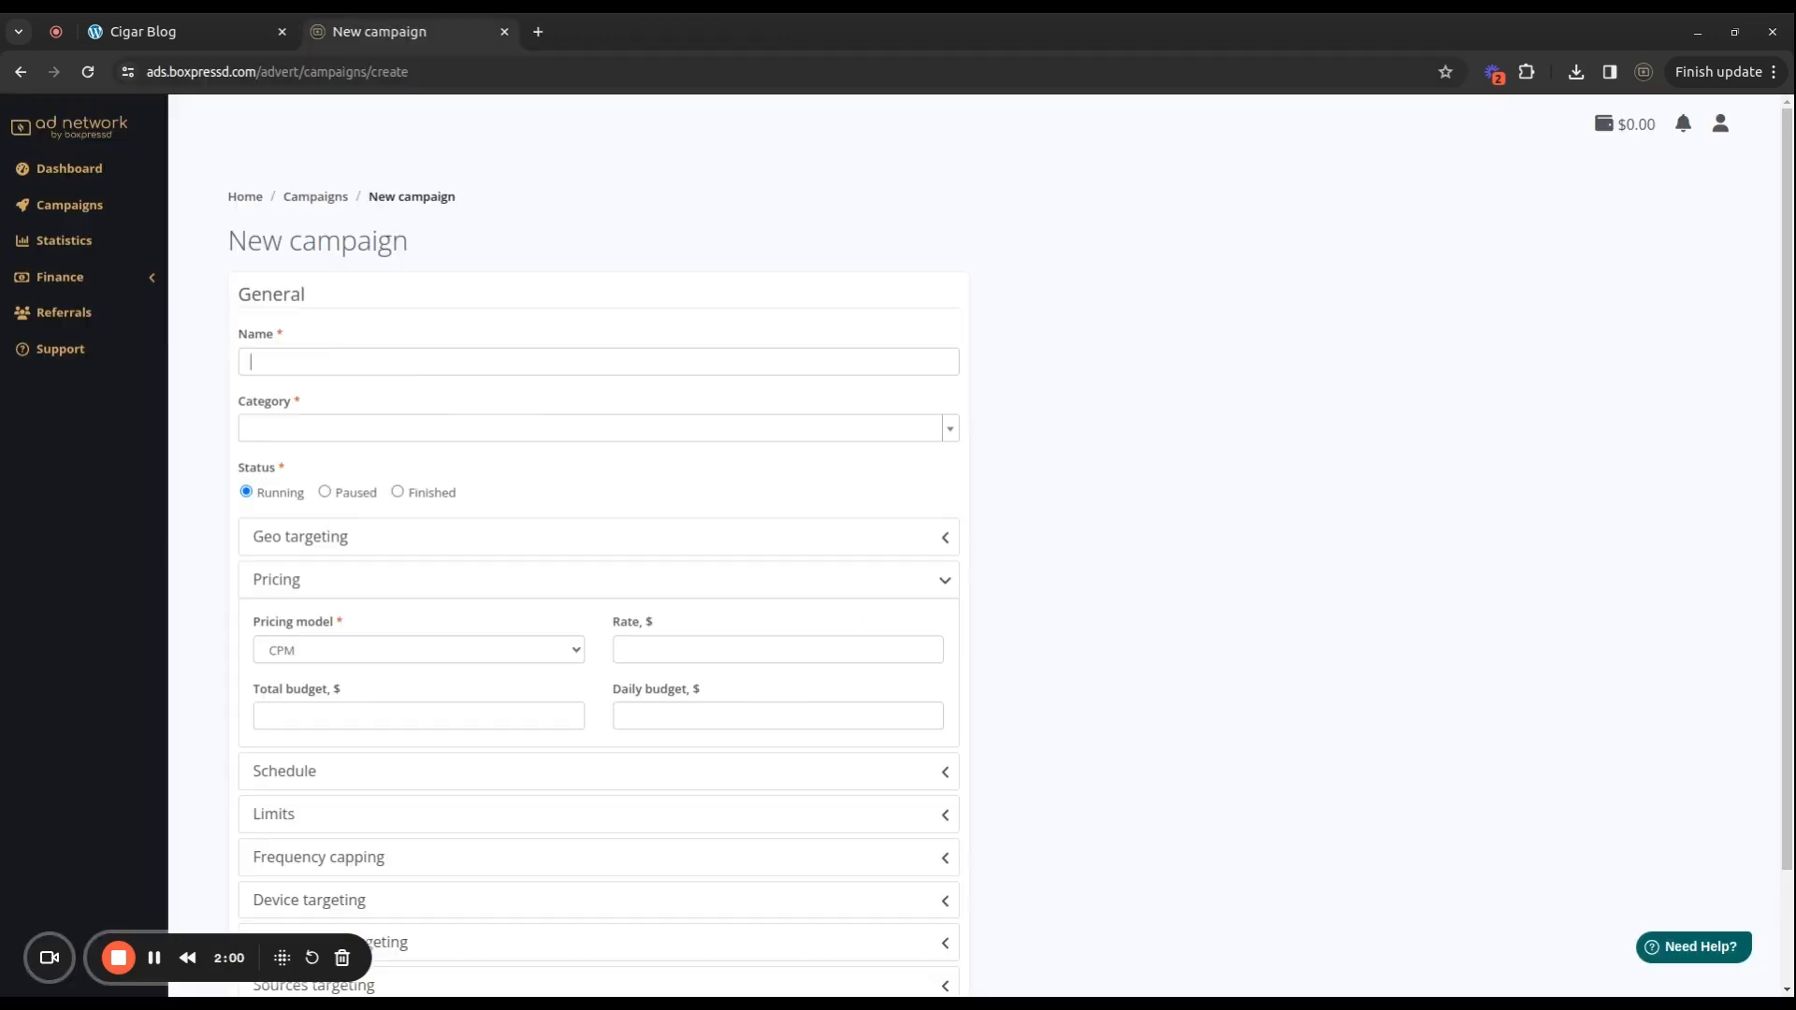
type("La Aurora 120")
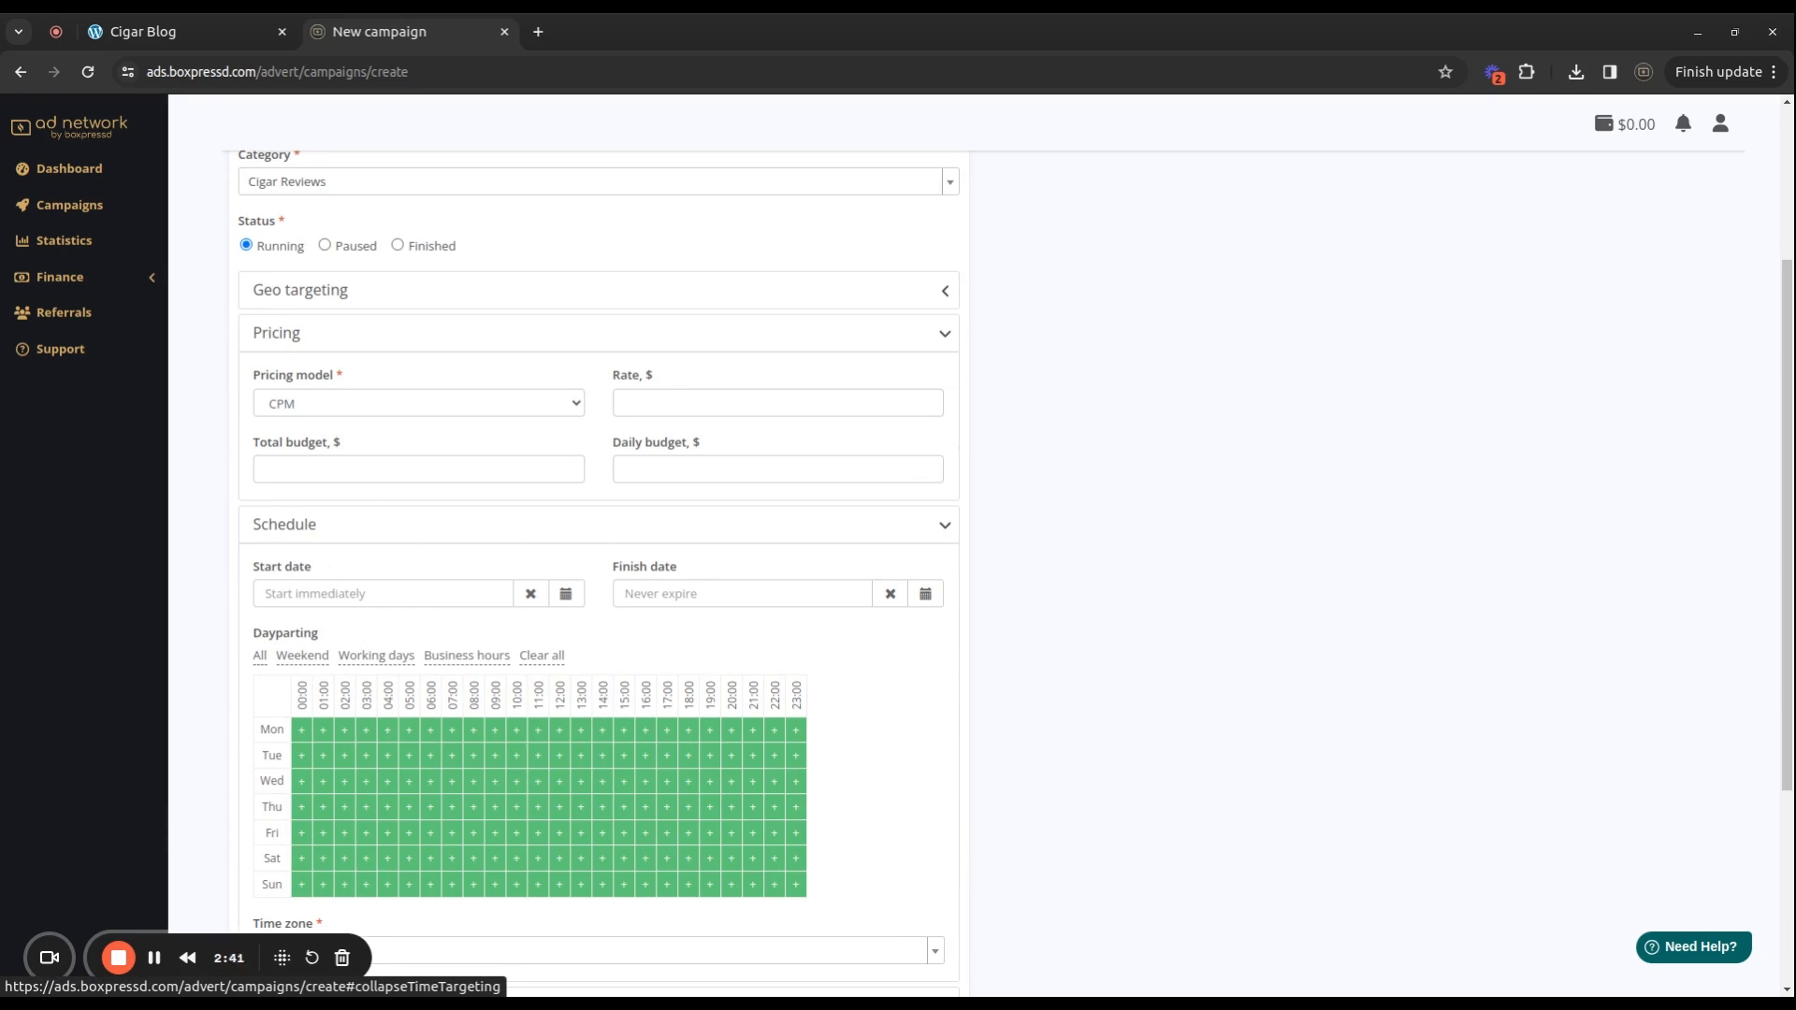
Review the Schedule, Limits, Frequency capping and Device targeting sections, leaving them unchanged.
left_click(940, 525)
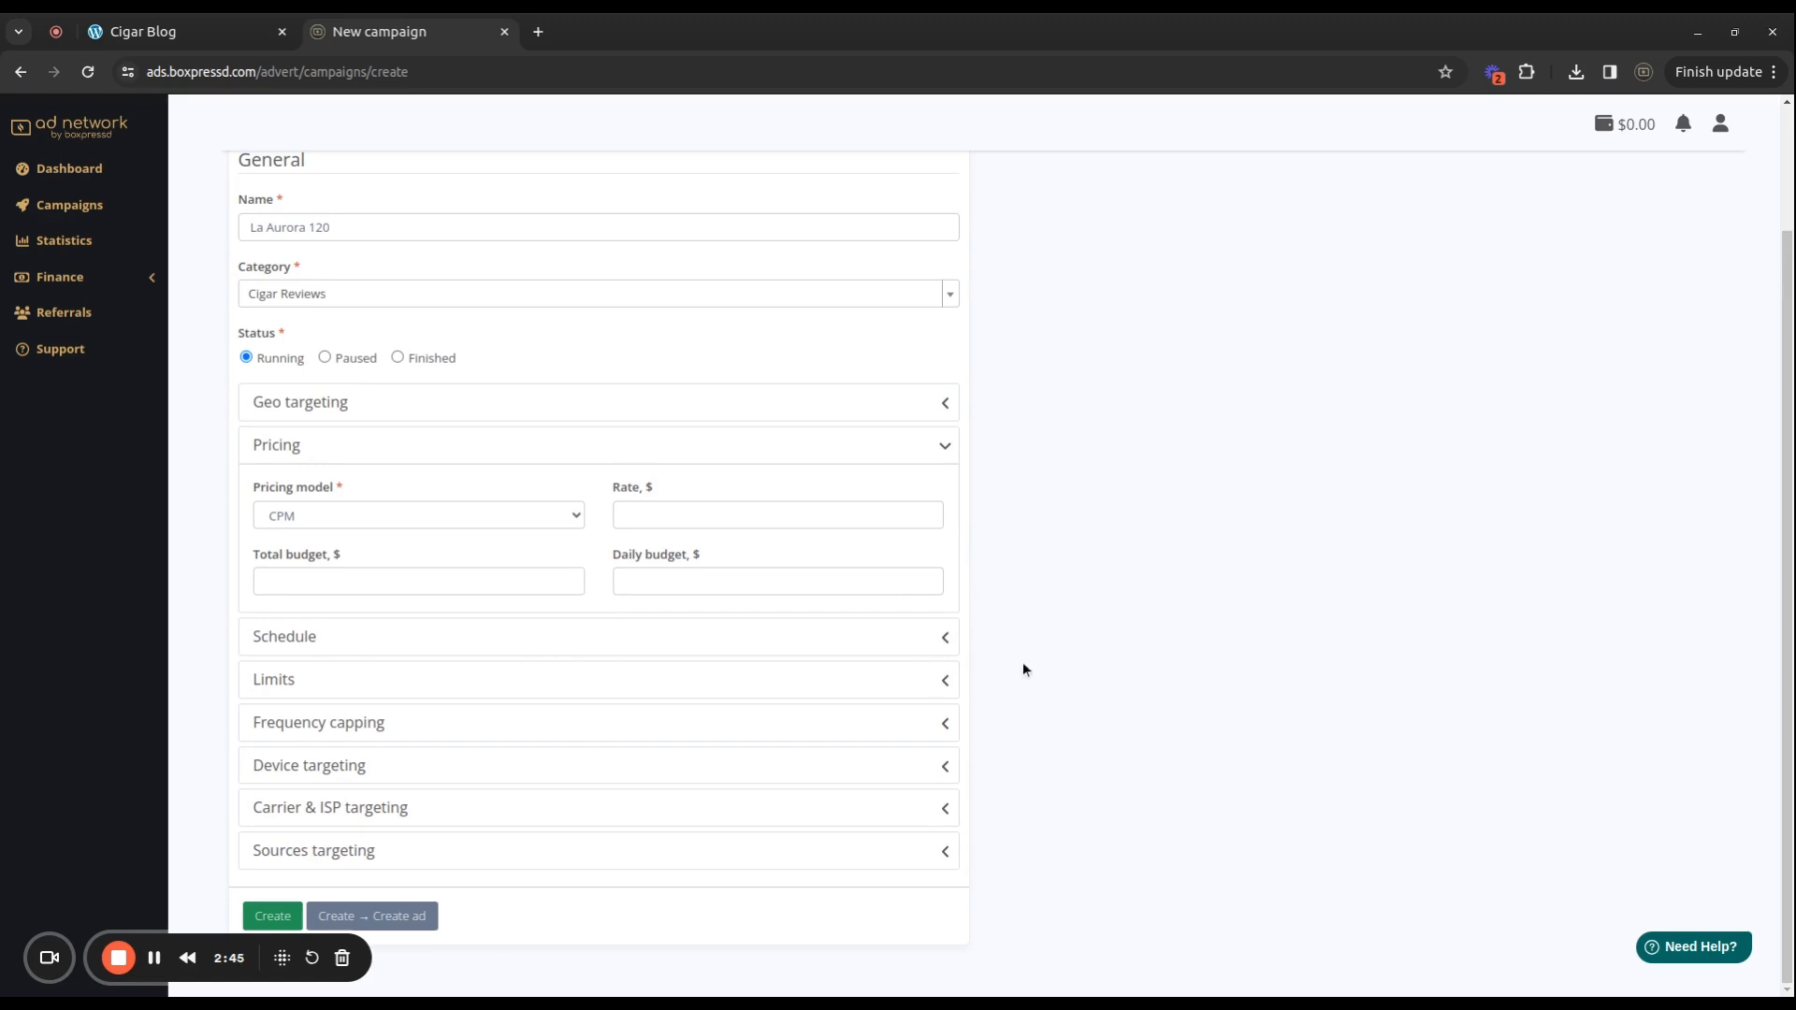
left_click(944, 682)
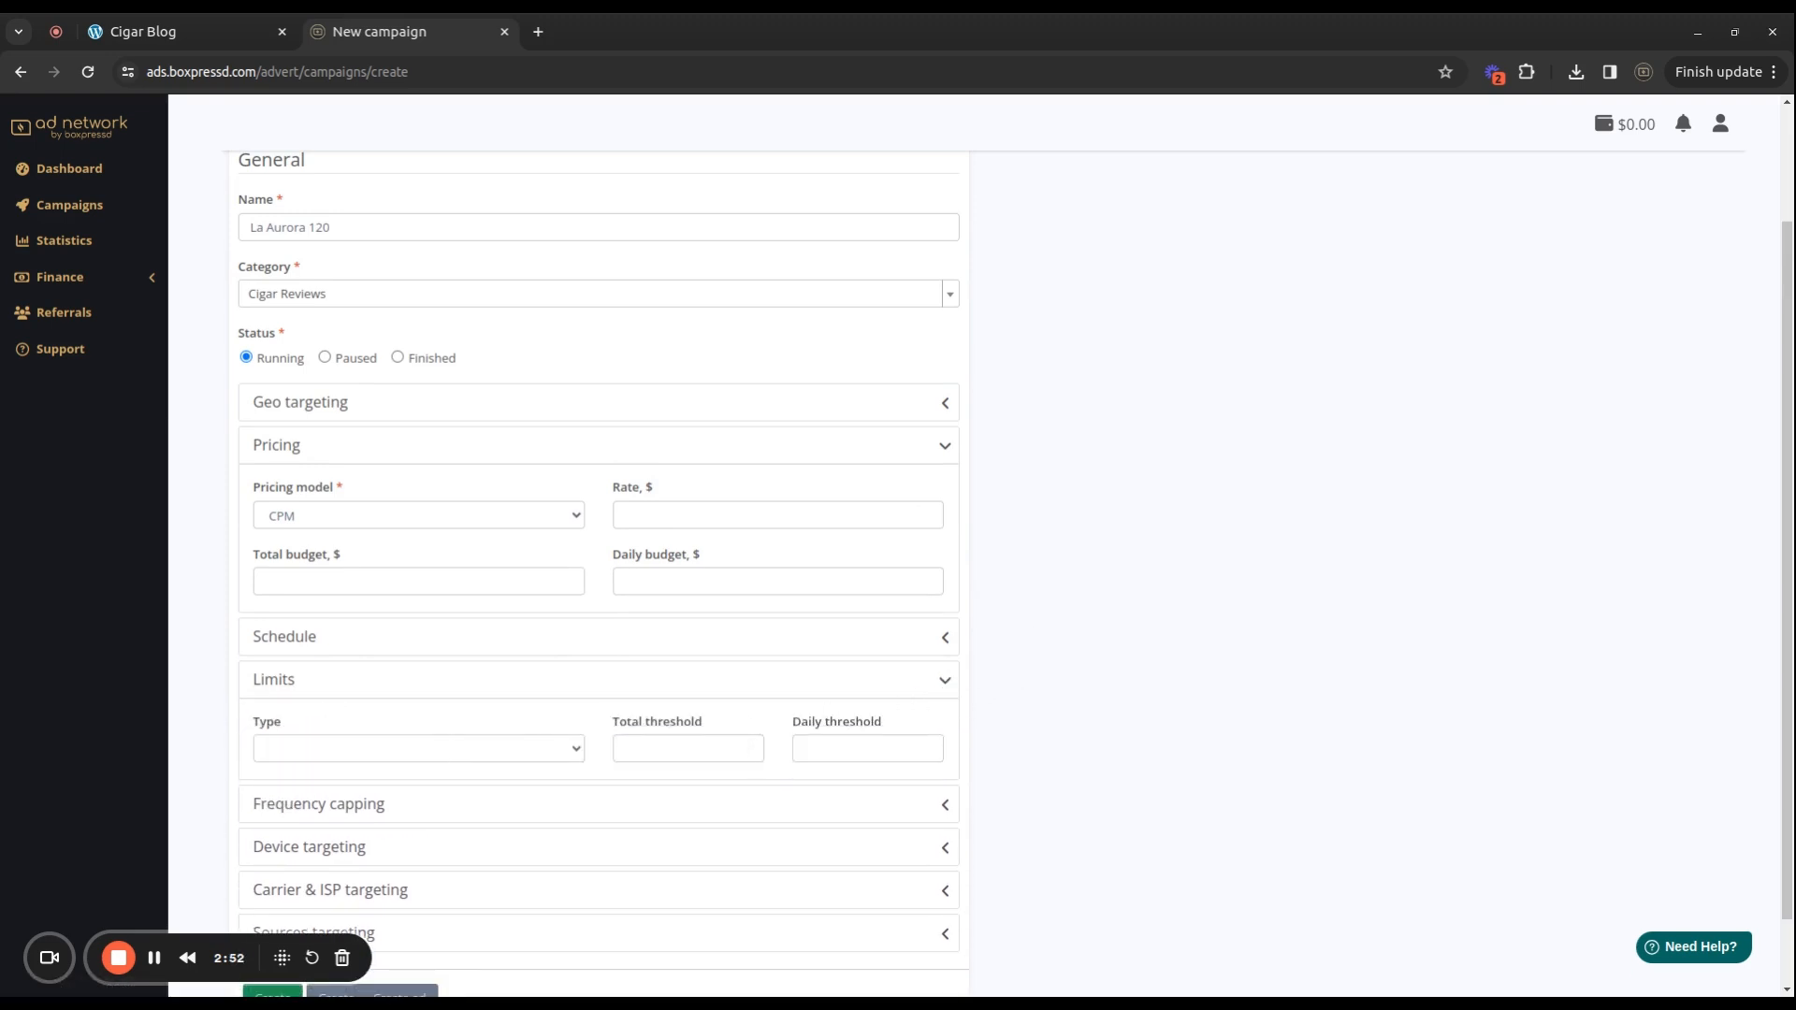
left_click(946, 684)
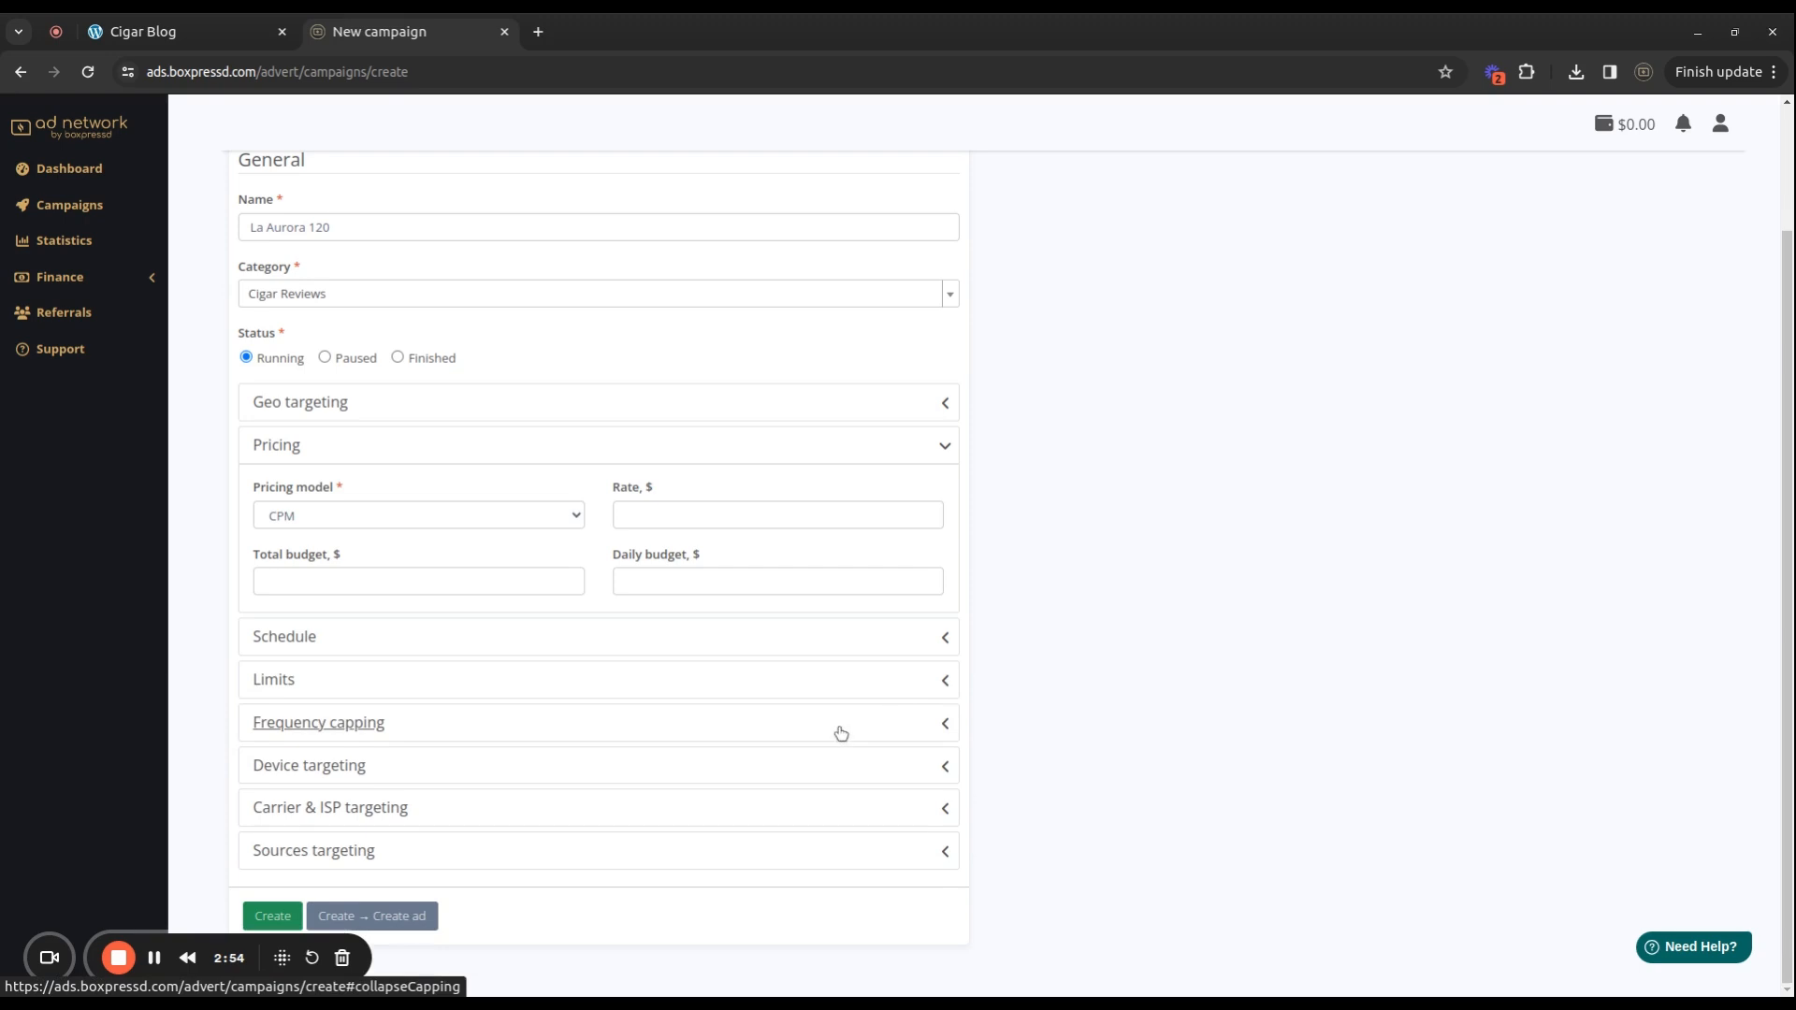
left_click(938, 725)
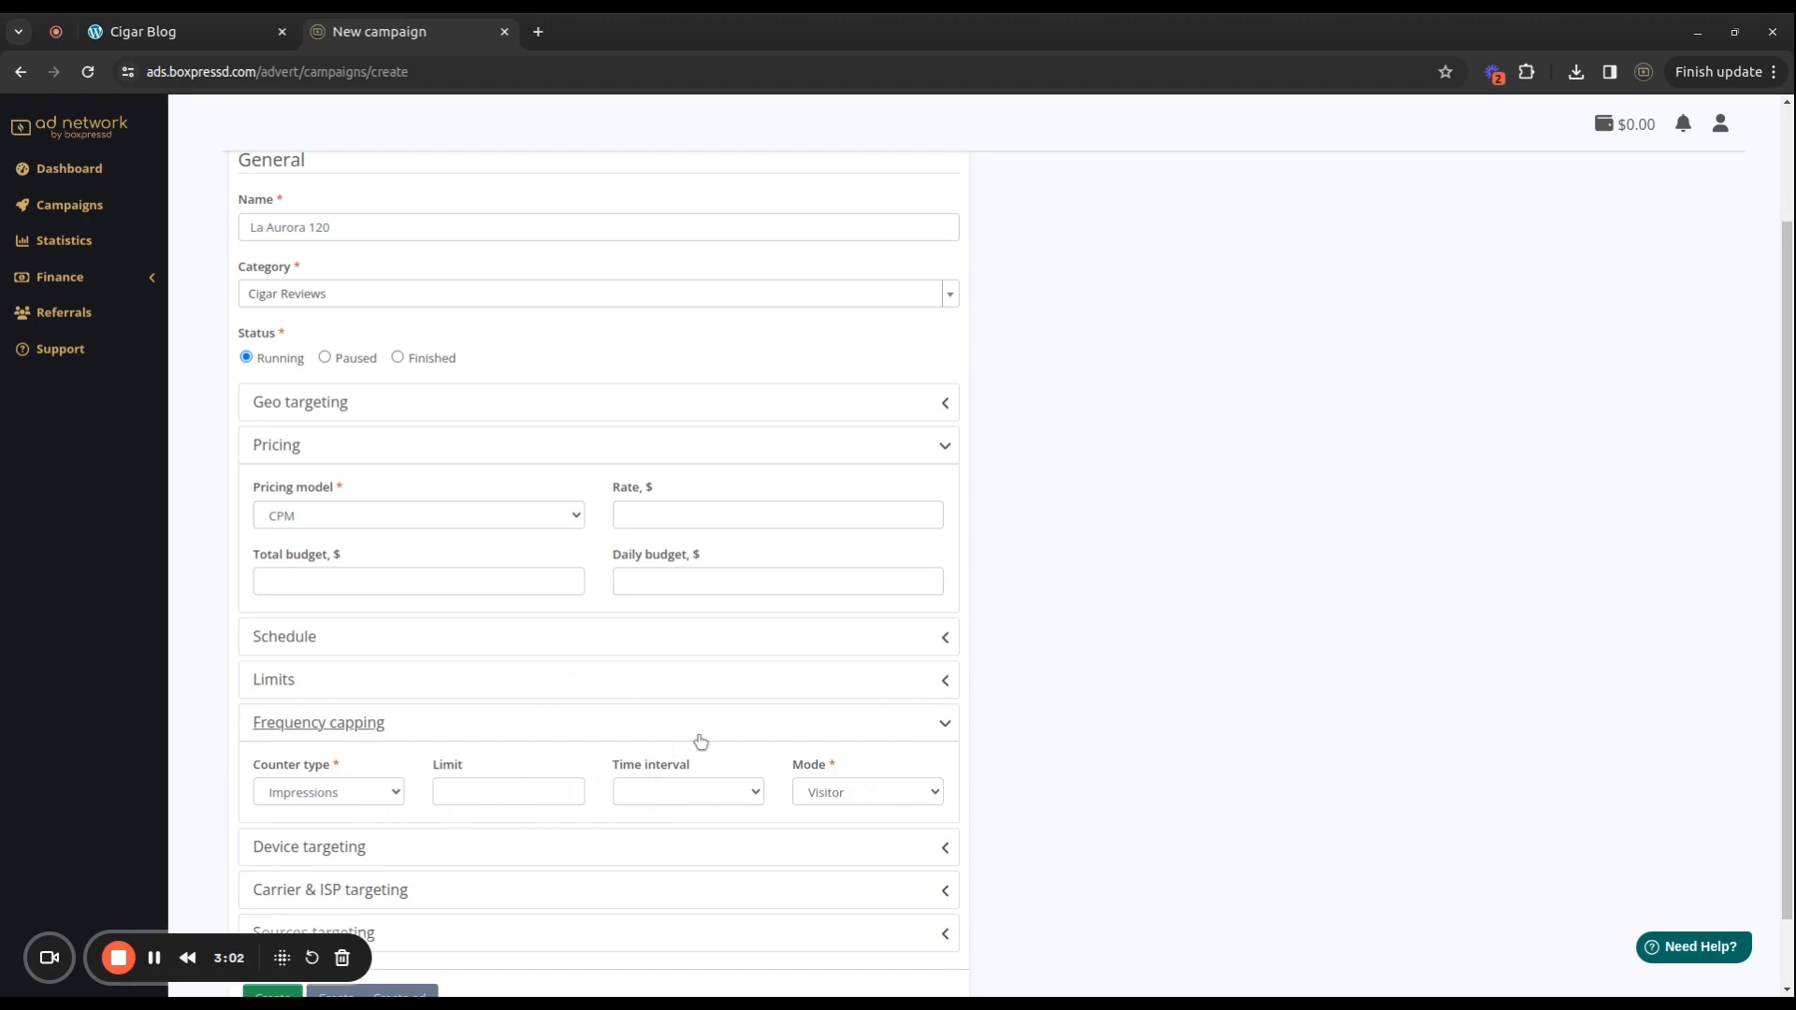
left_click(940, 741)
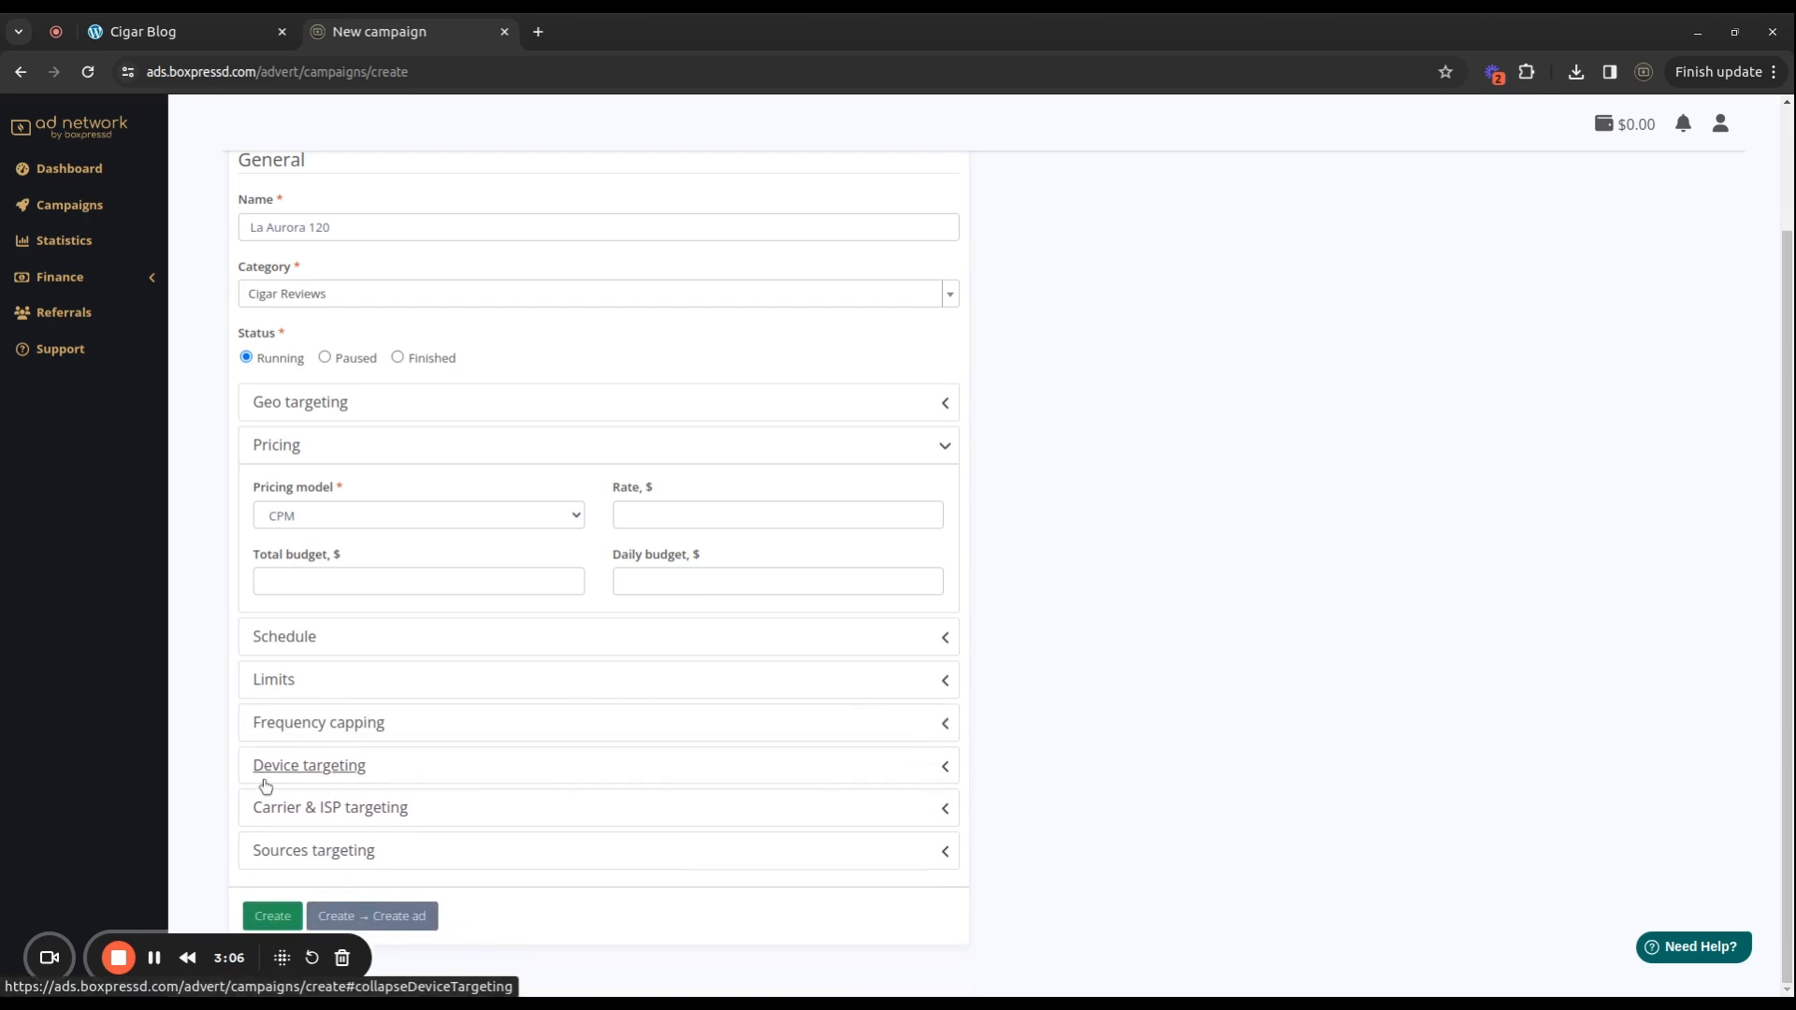
left_click(921, 767)
scroll(912, 757, "down", 1)
scroll(870, 753, "down", 3)
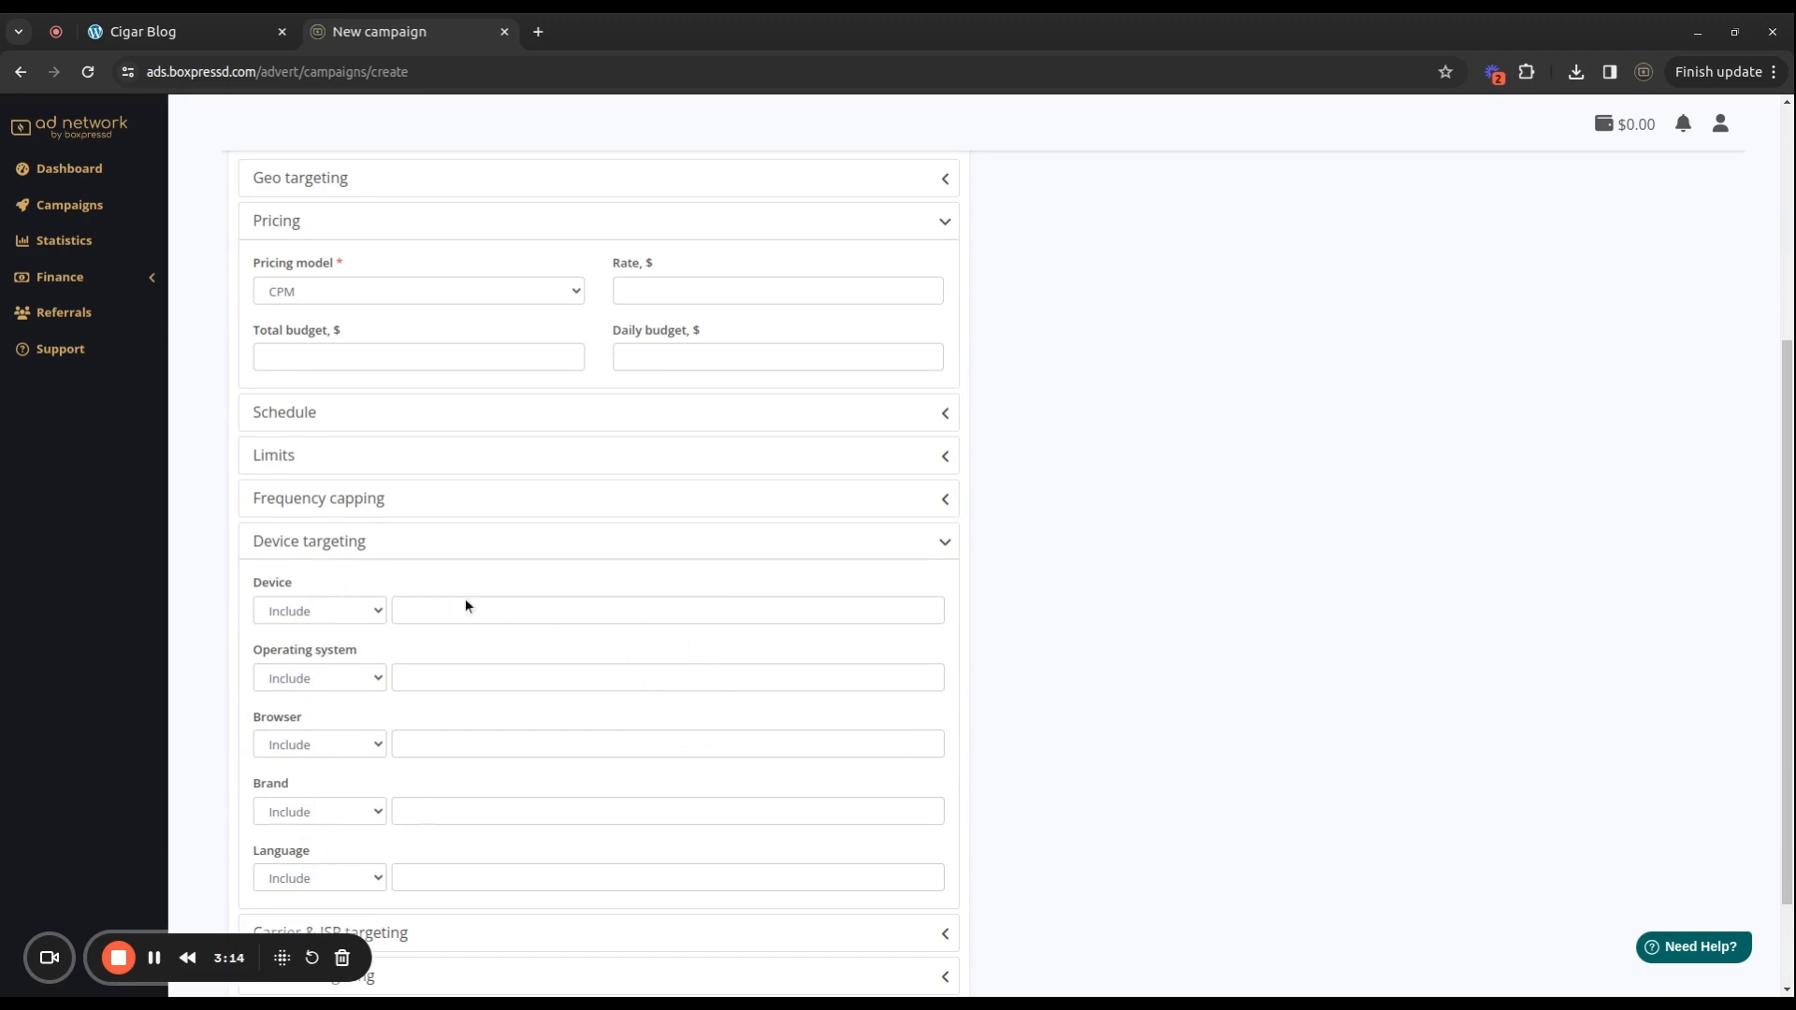
left_click(561, 609)
scroll(754, 721, "down", 2)
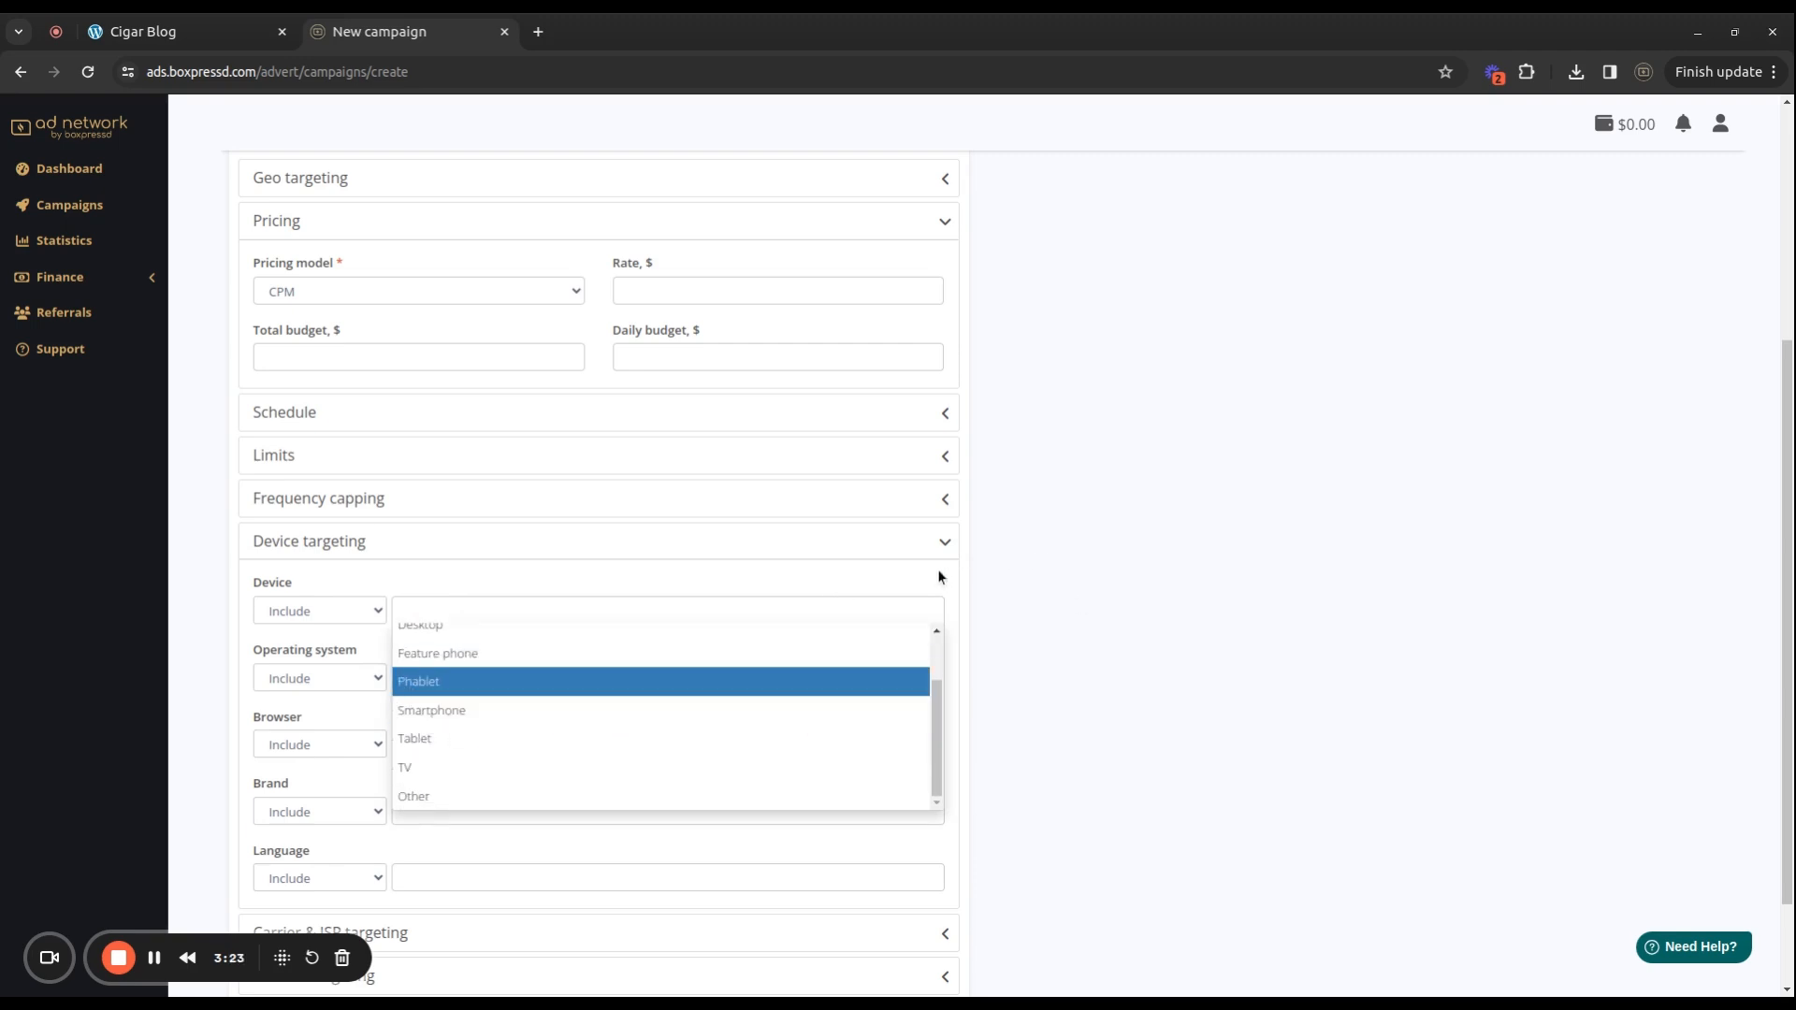
scroll(649, 746, "up", 2)
left_click(952, 543)
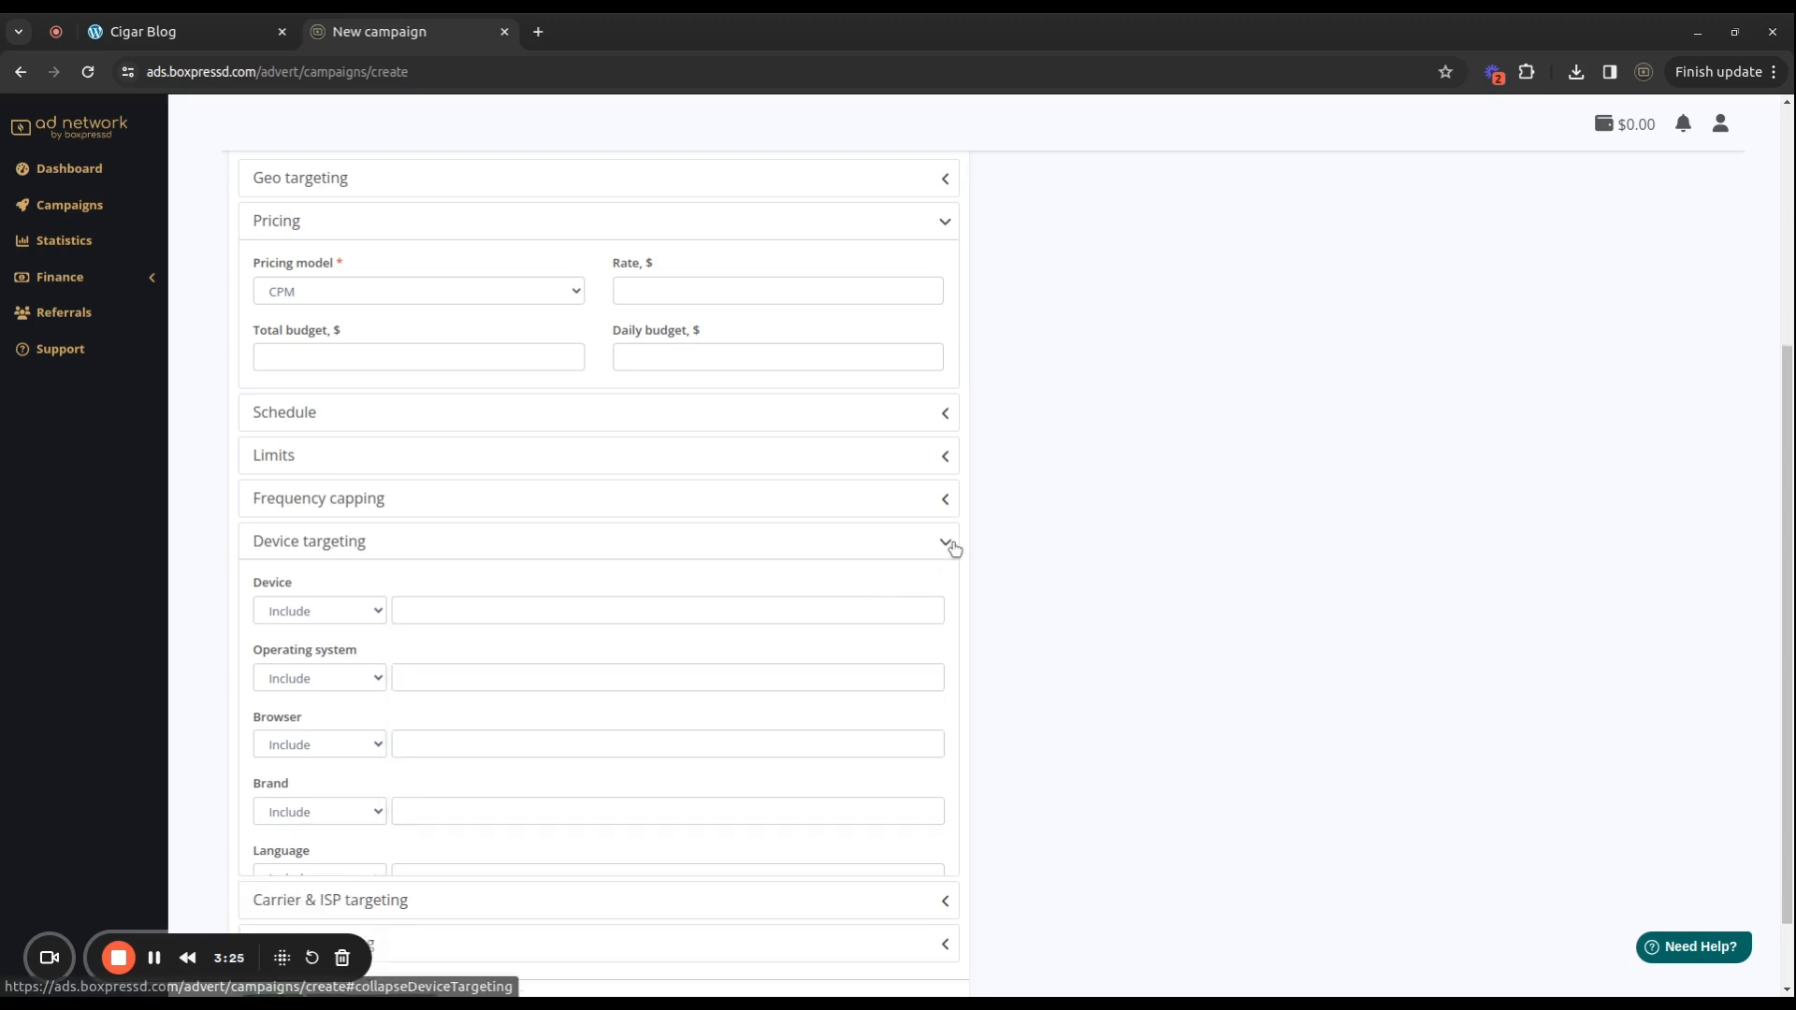
Under Geo targeting, include all European countries from Andorra to Vatican City.
left_click(915, 416)
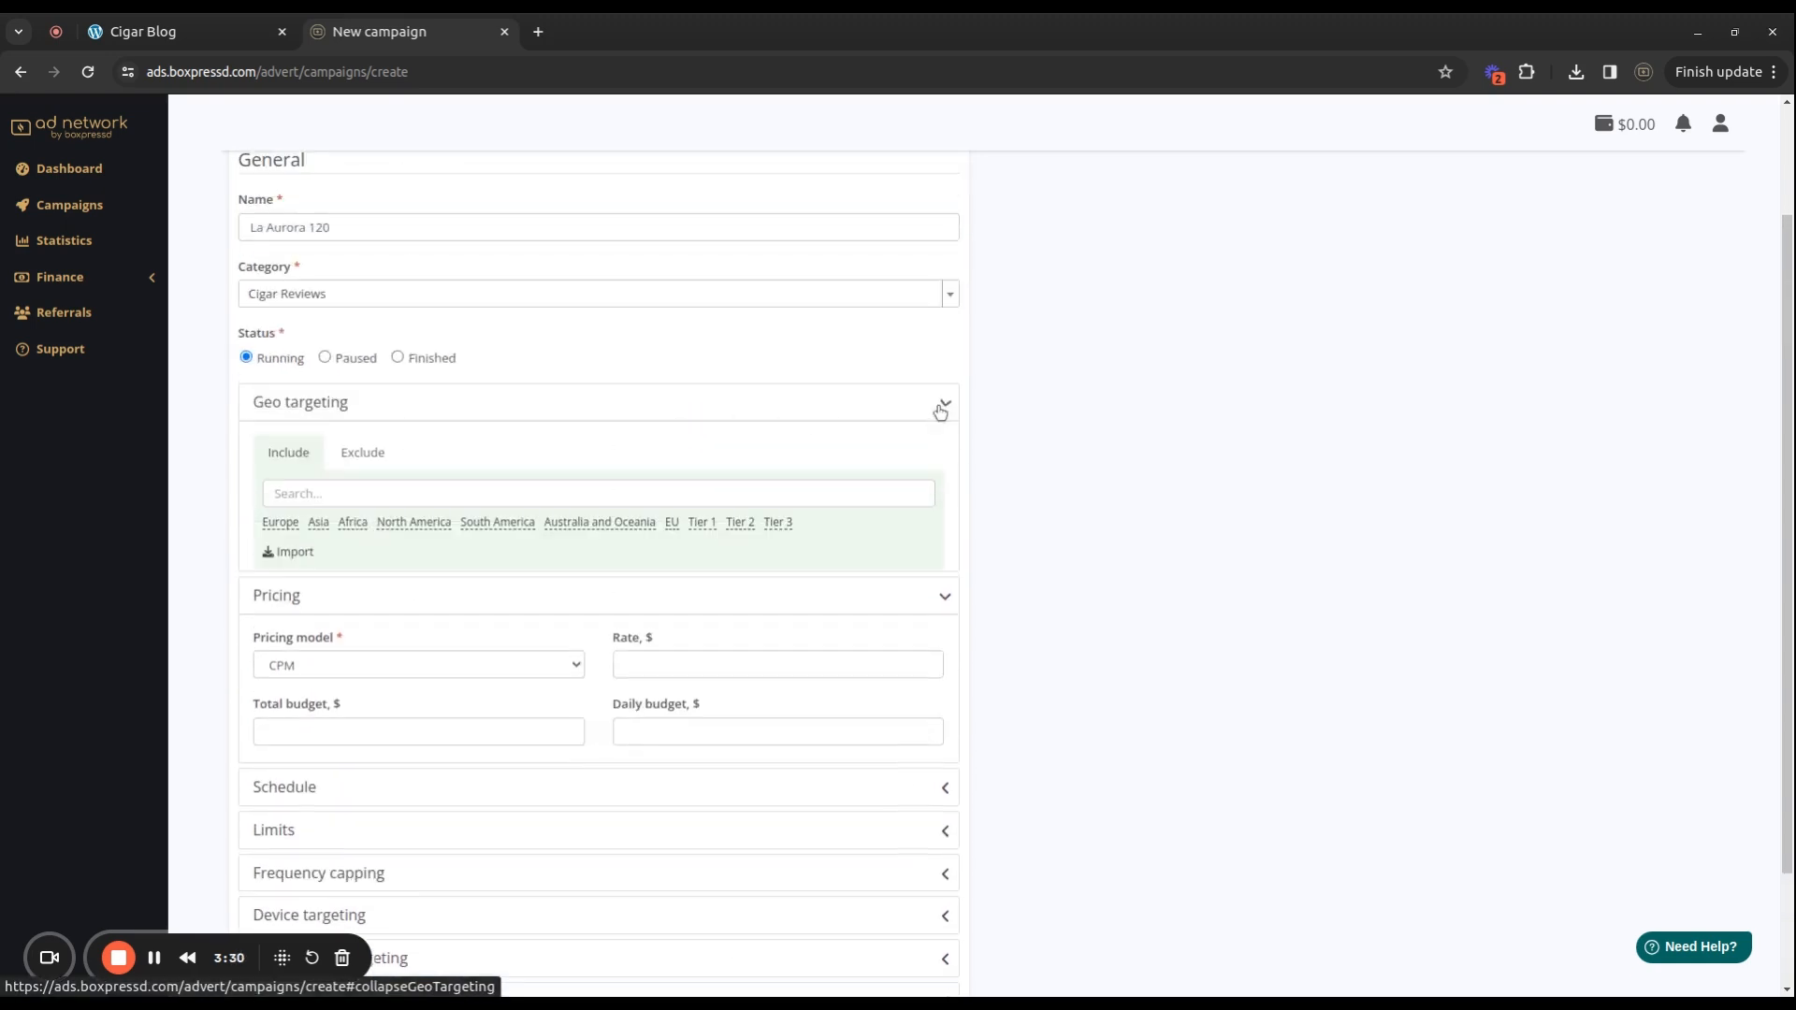
left_click(280, 522)
scroll(412, 673, "down", 10)
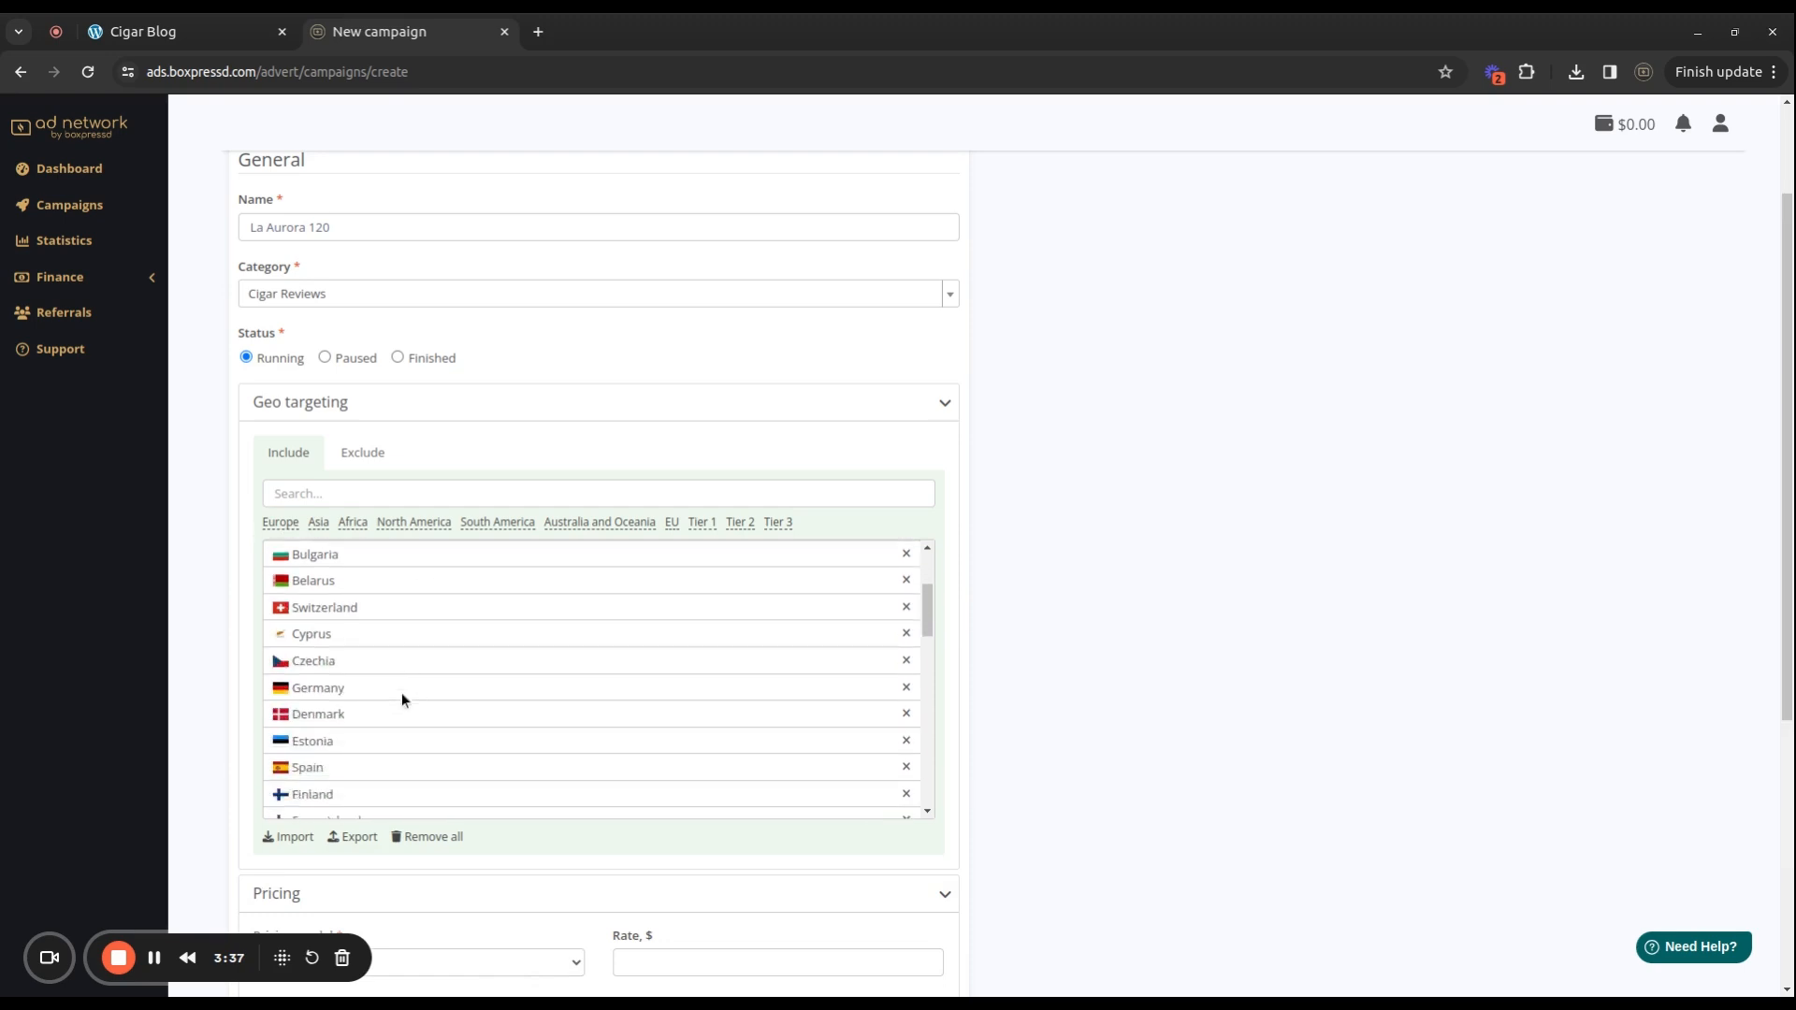
scroll(391, 739, "down", 5)
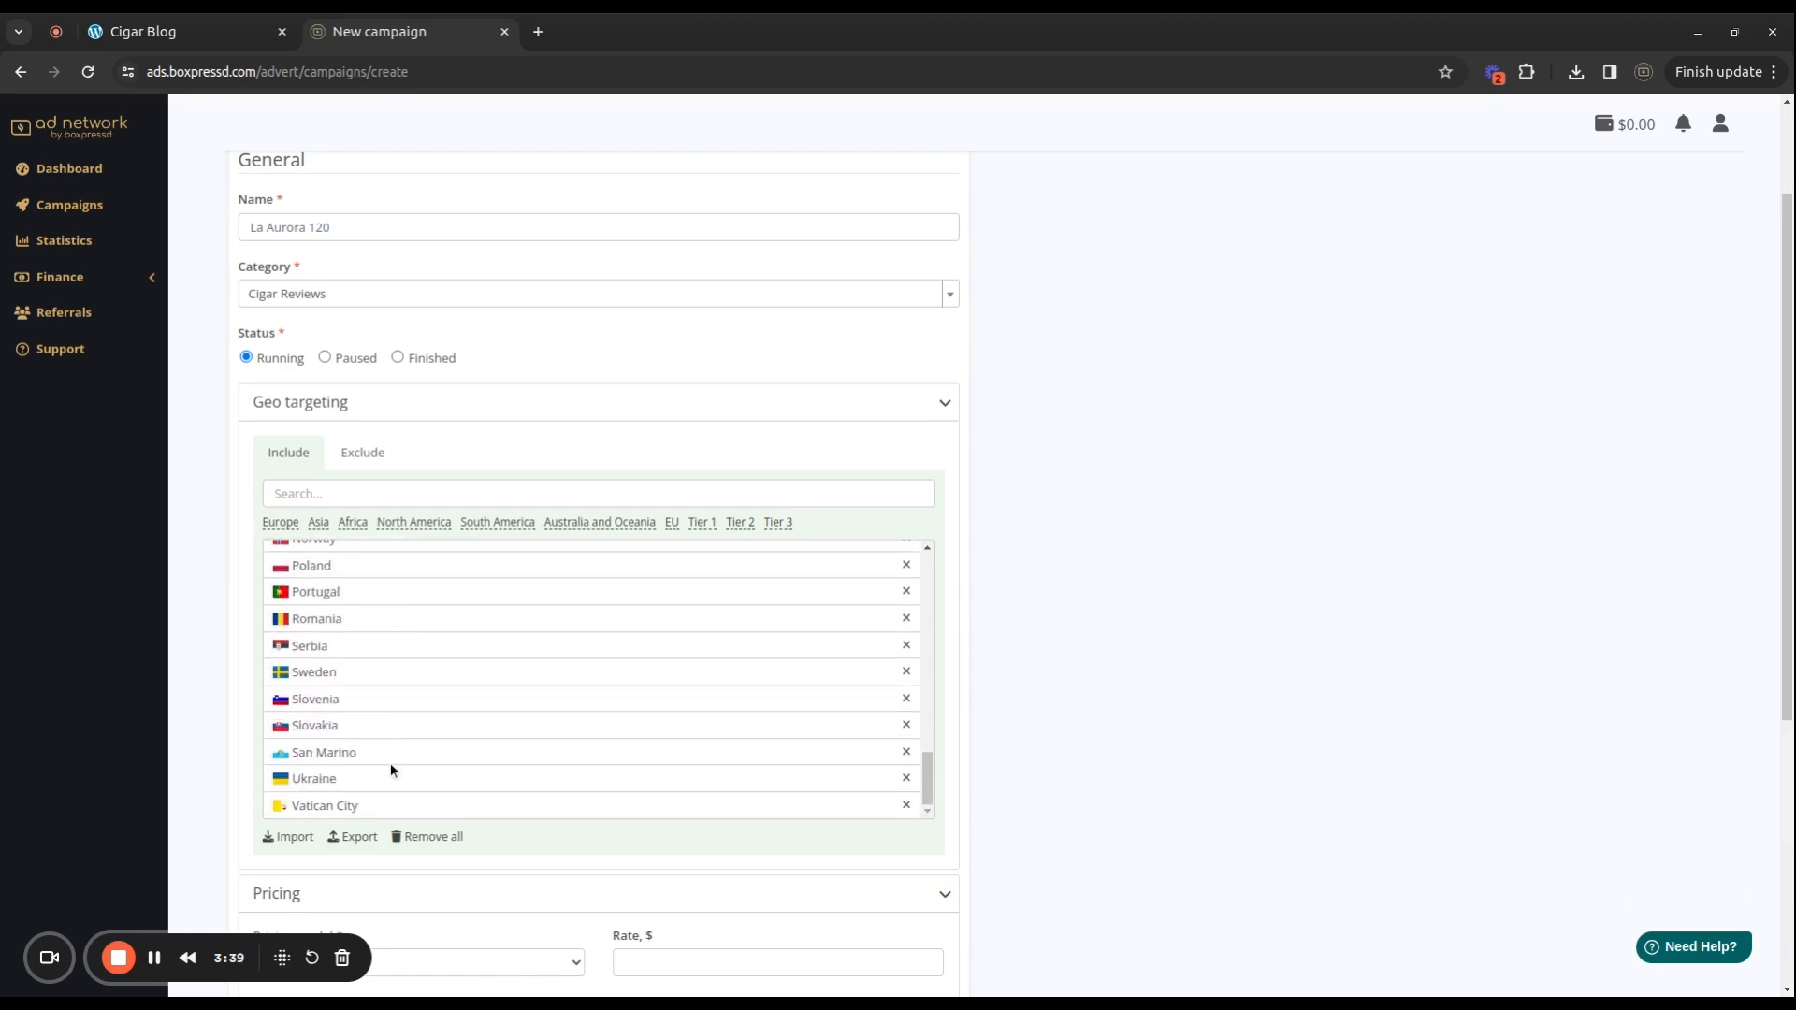
scroll(558, 660, "up", 15)
scroll(364, 688, "up", 2)
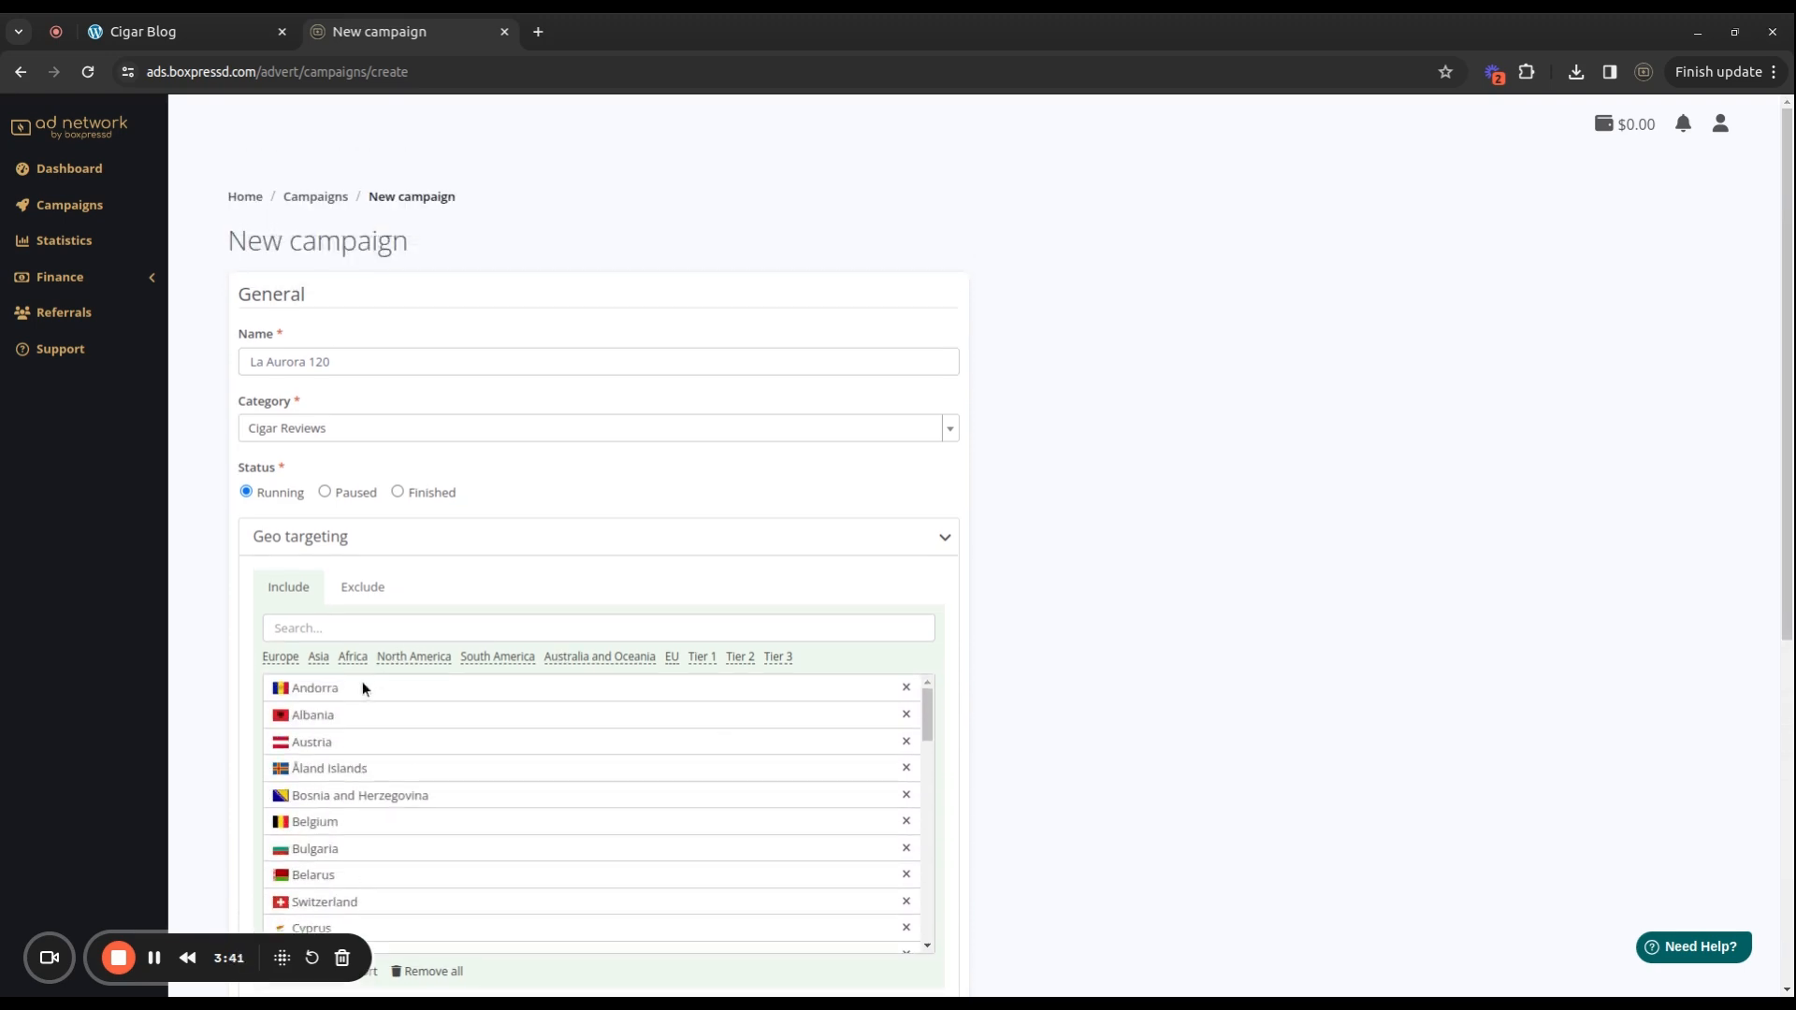
left_click(941, 550)
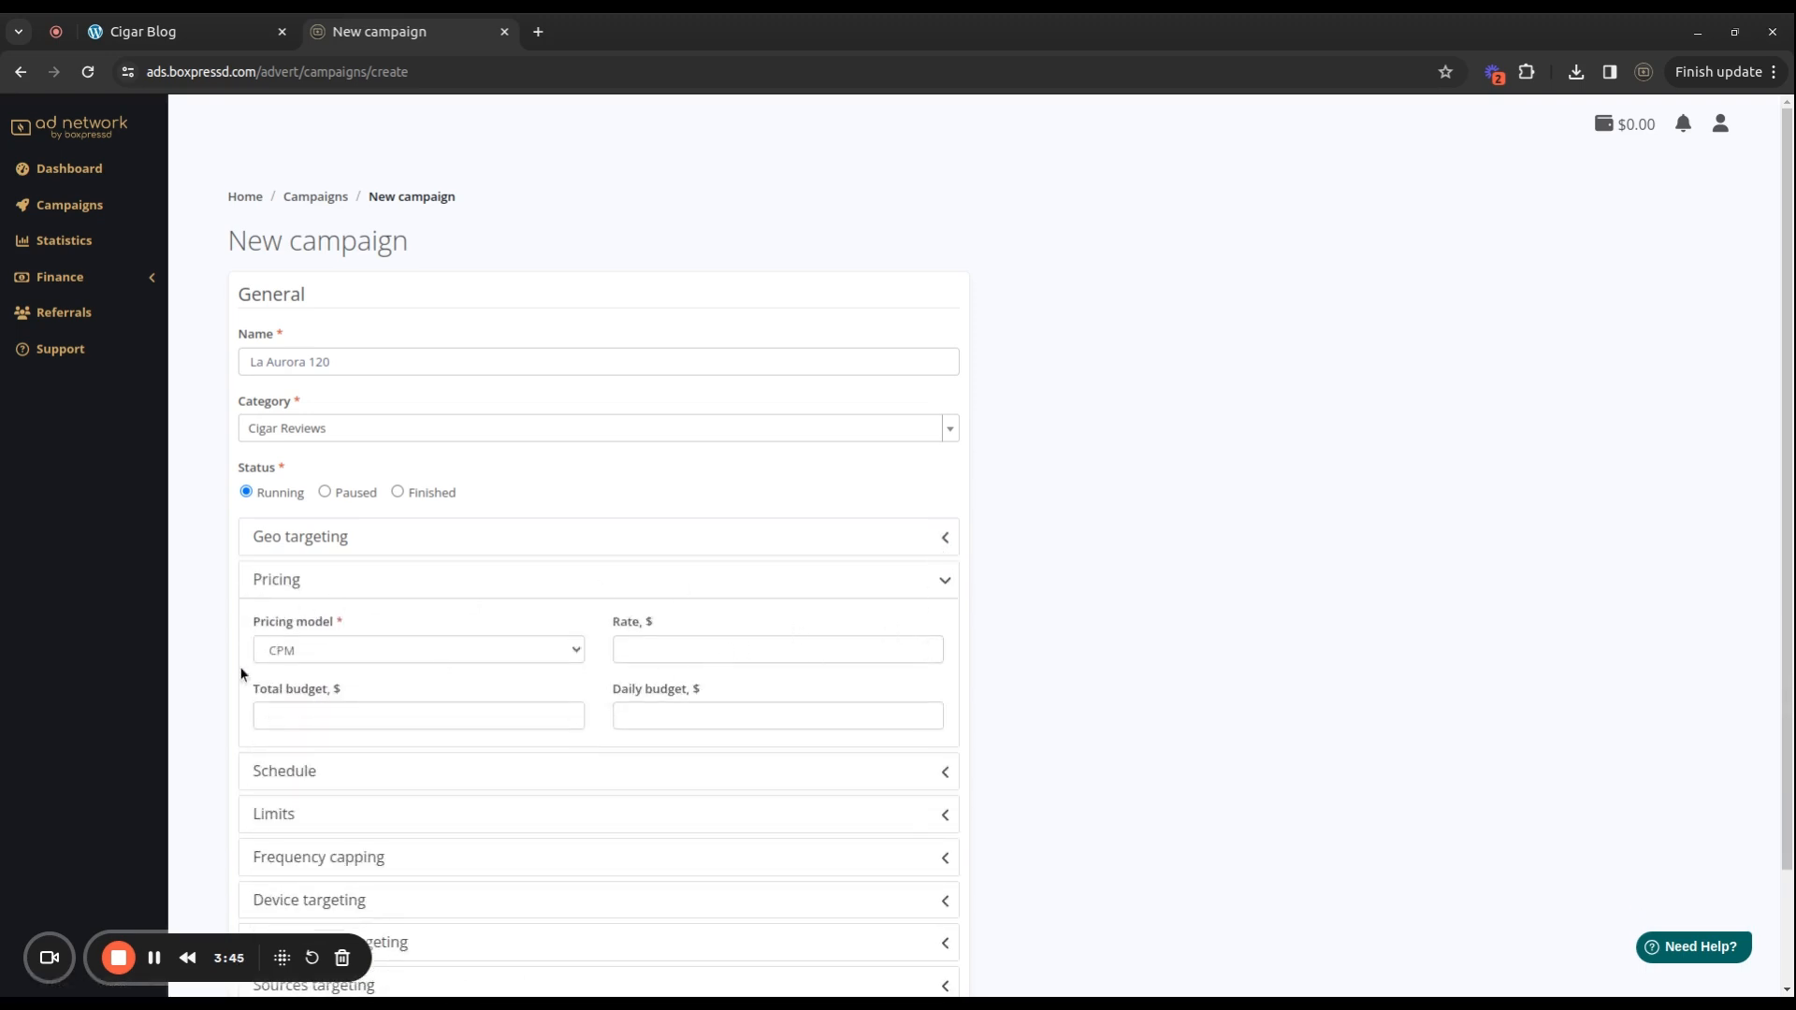
Set a 6.50 CPM rate and a 50 daily budget, then create the campaign.
left_click(651, 648)
left_click_drag(609, 621, 659, 621)
left_click(690, 622)
left_click(254, 708)
left_click(639, 717)
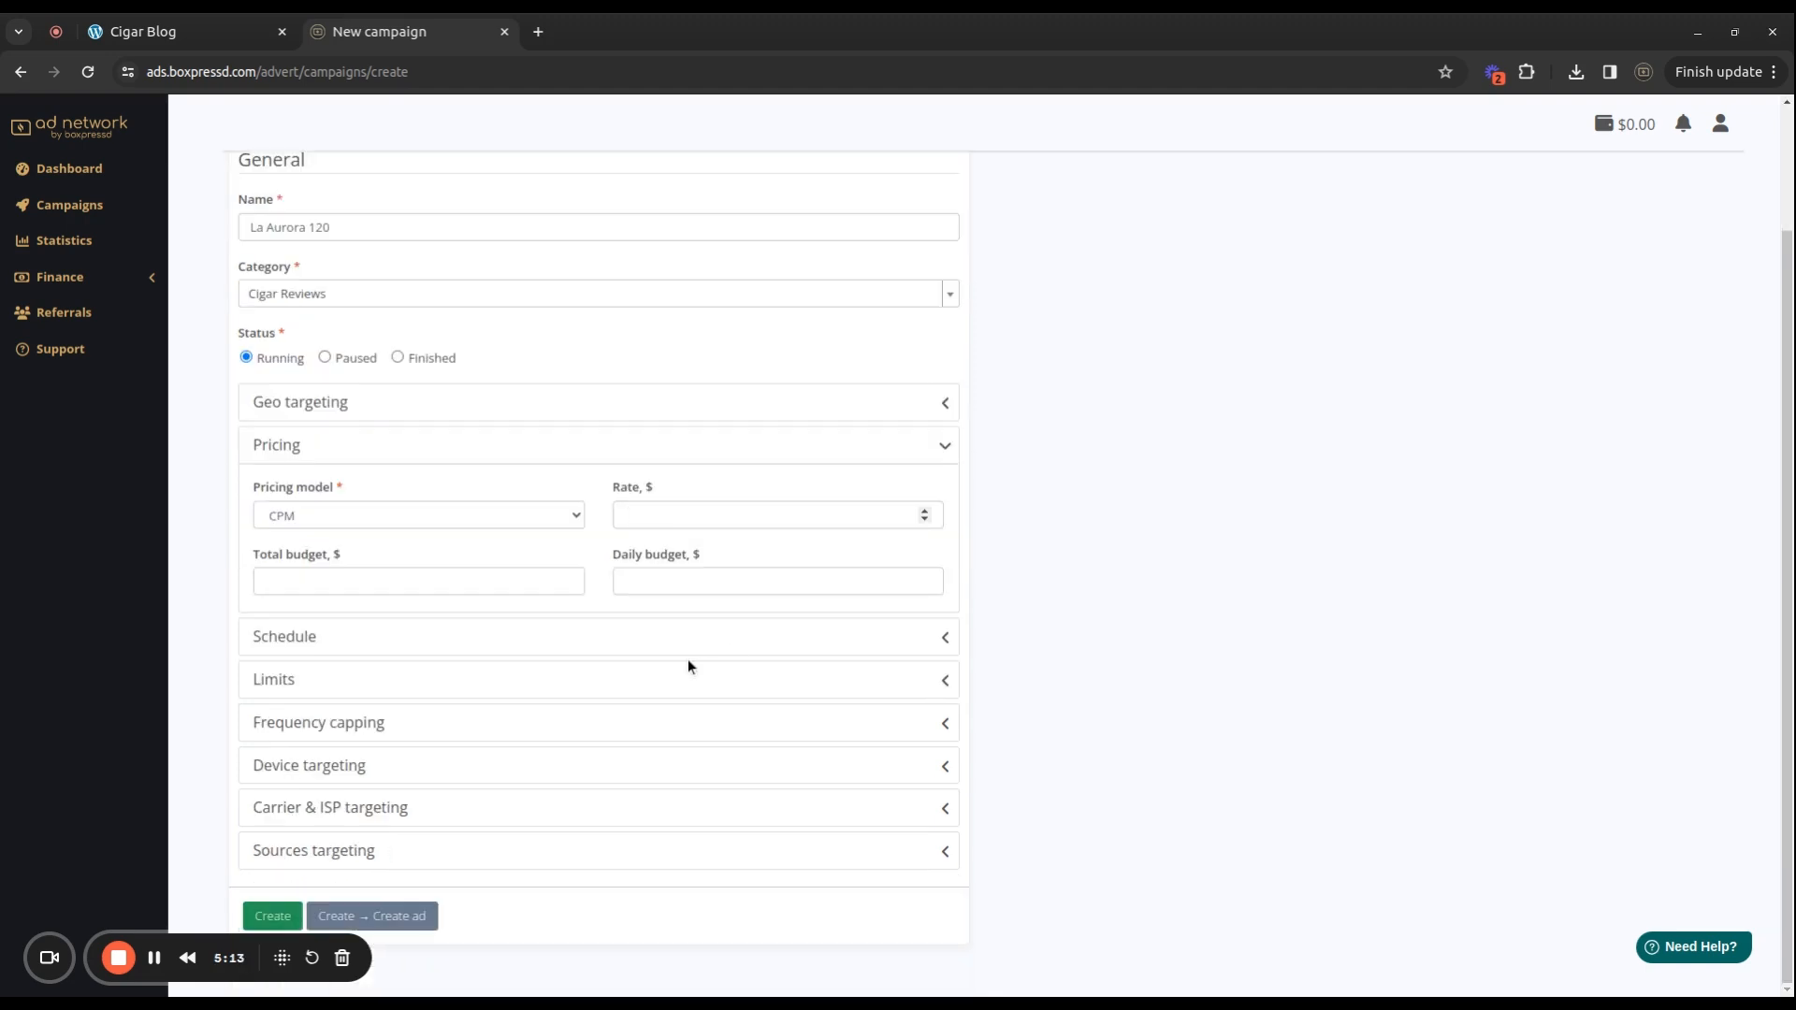
type("6.50")
left_click(291, 513)
left_click(383, 587)
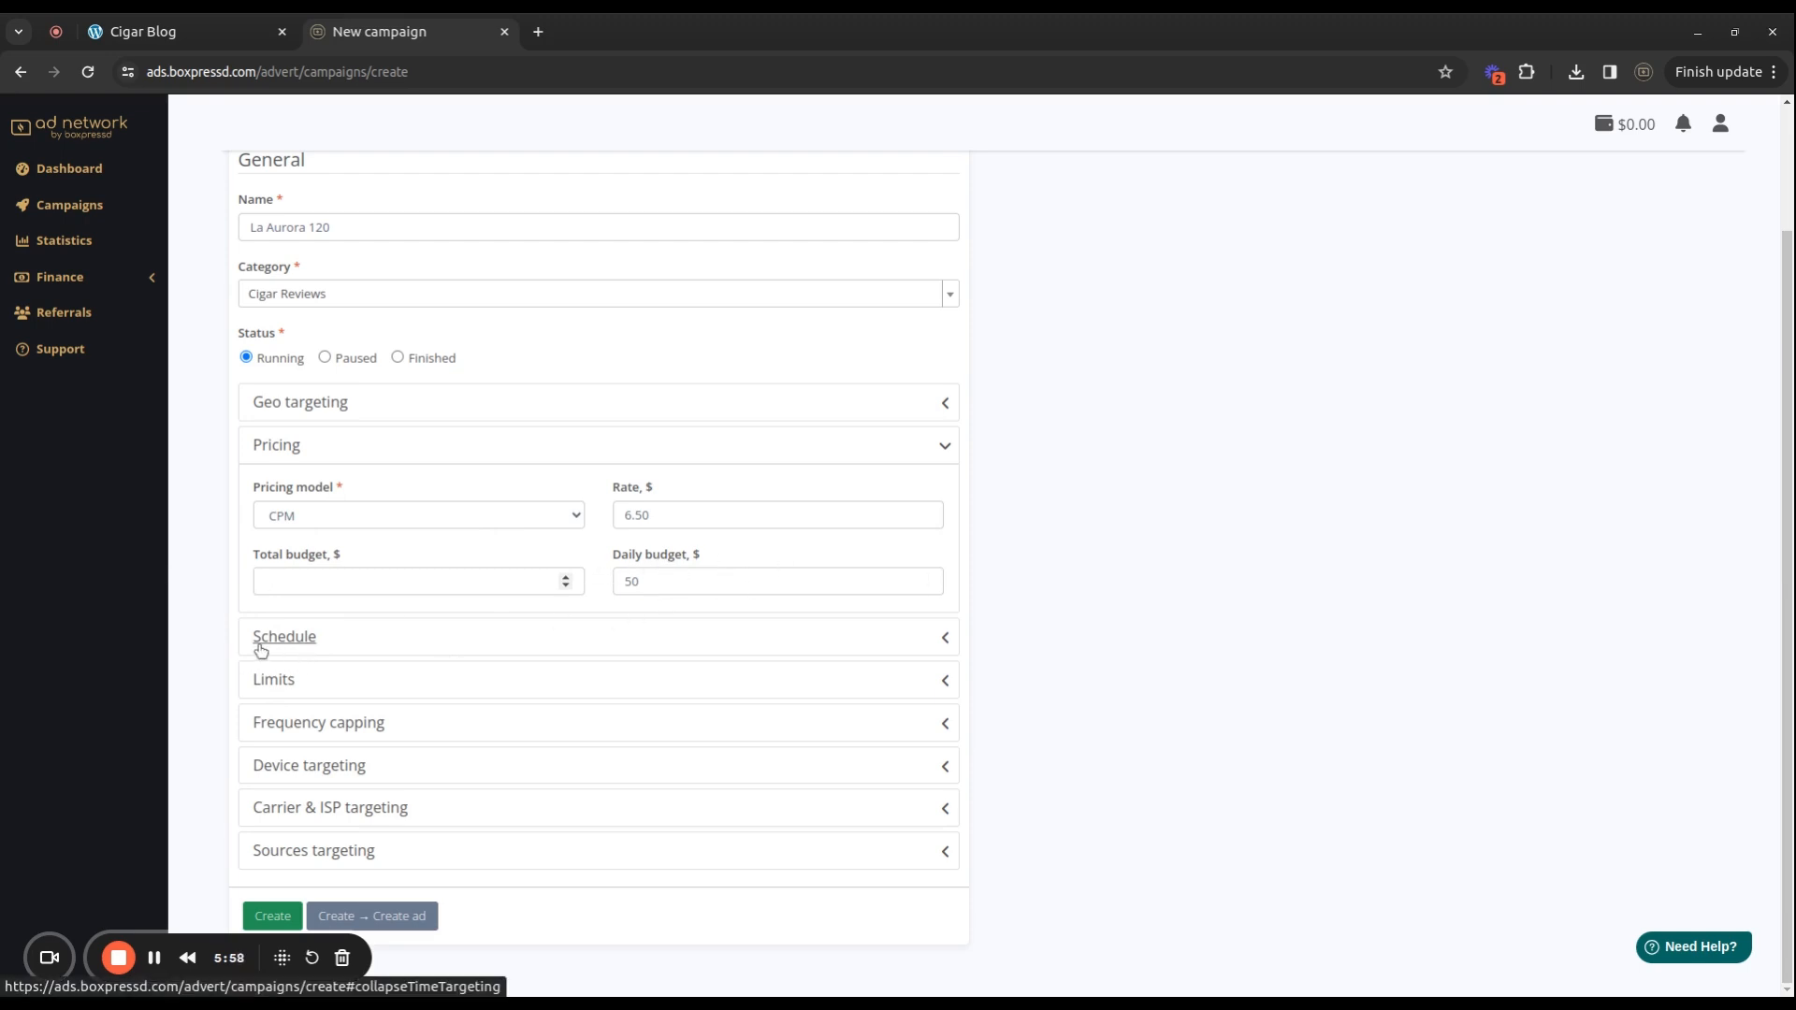
left_click(400, 926)
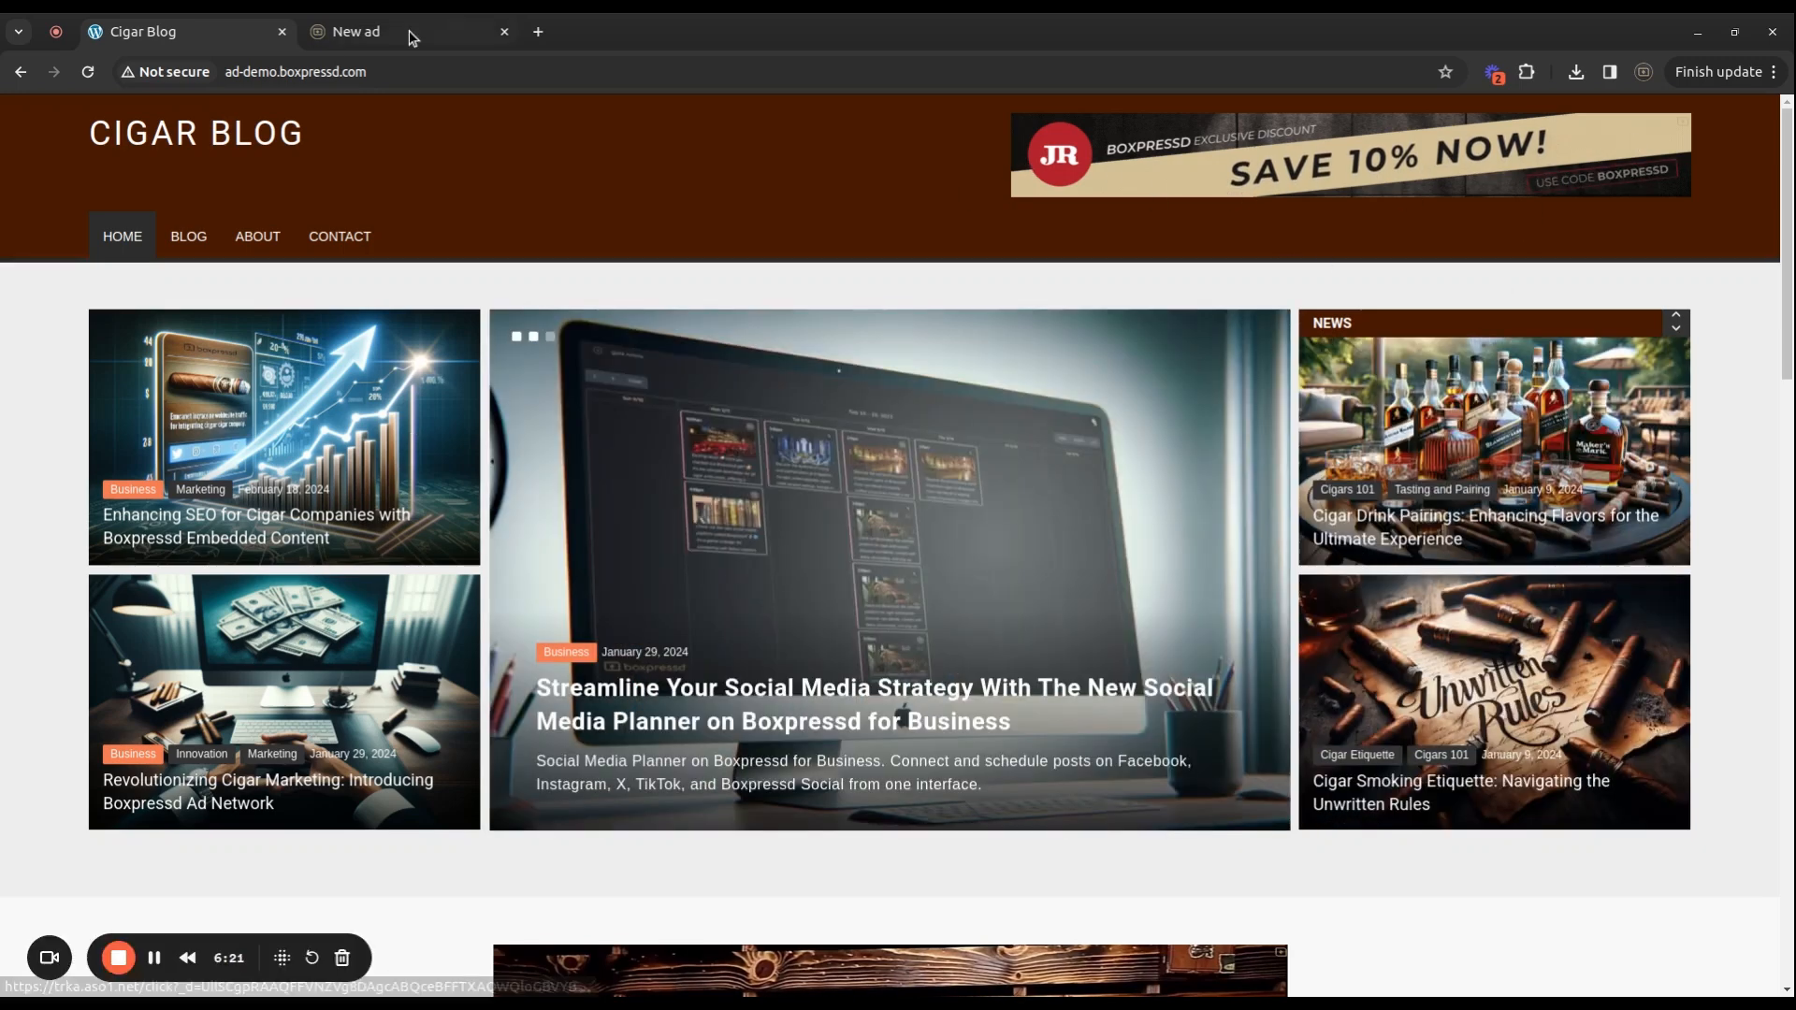
Check the Cigar Blog demo site, then choose Banners / Image as the ad format.
left_click(413, 33)
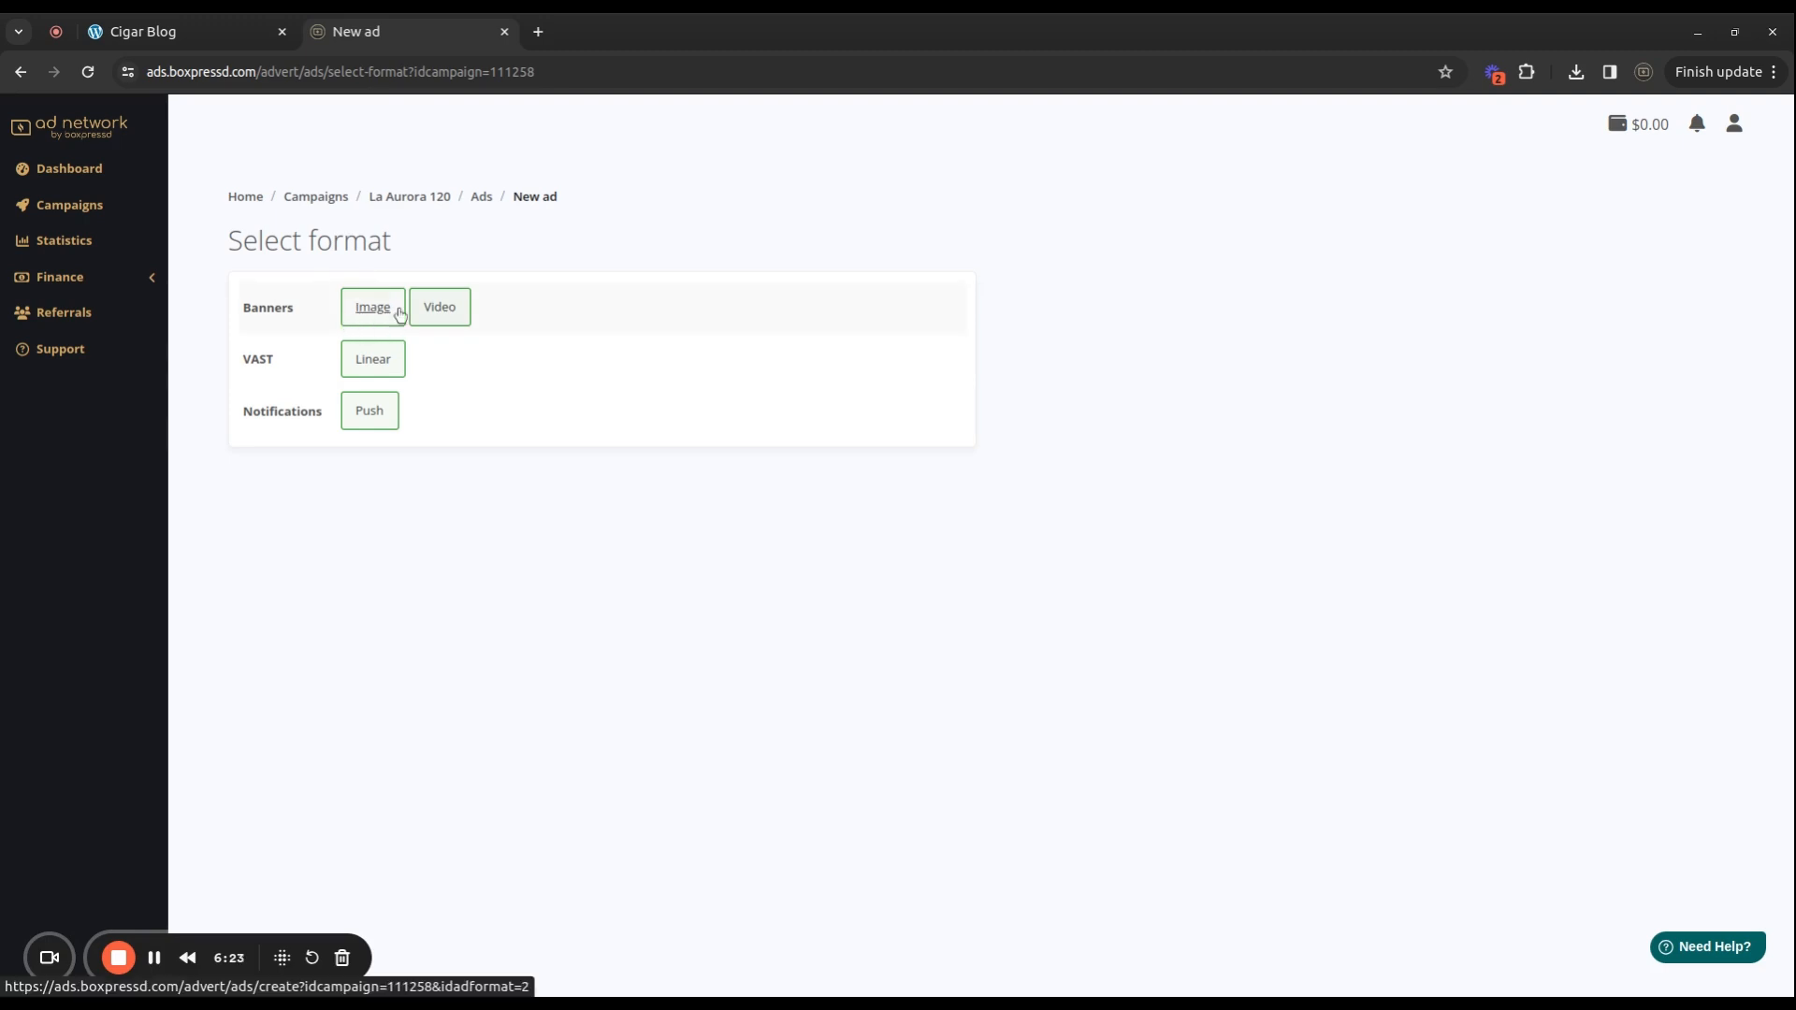
left_click(217, 33)
scroll(1326, 408, "down", 5)
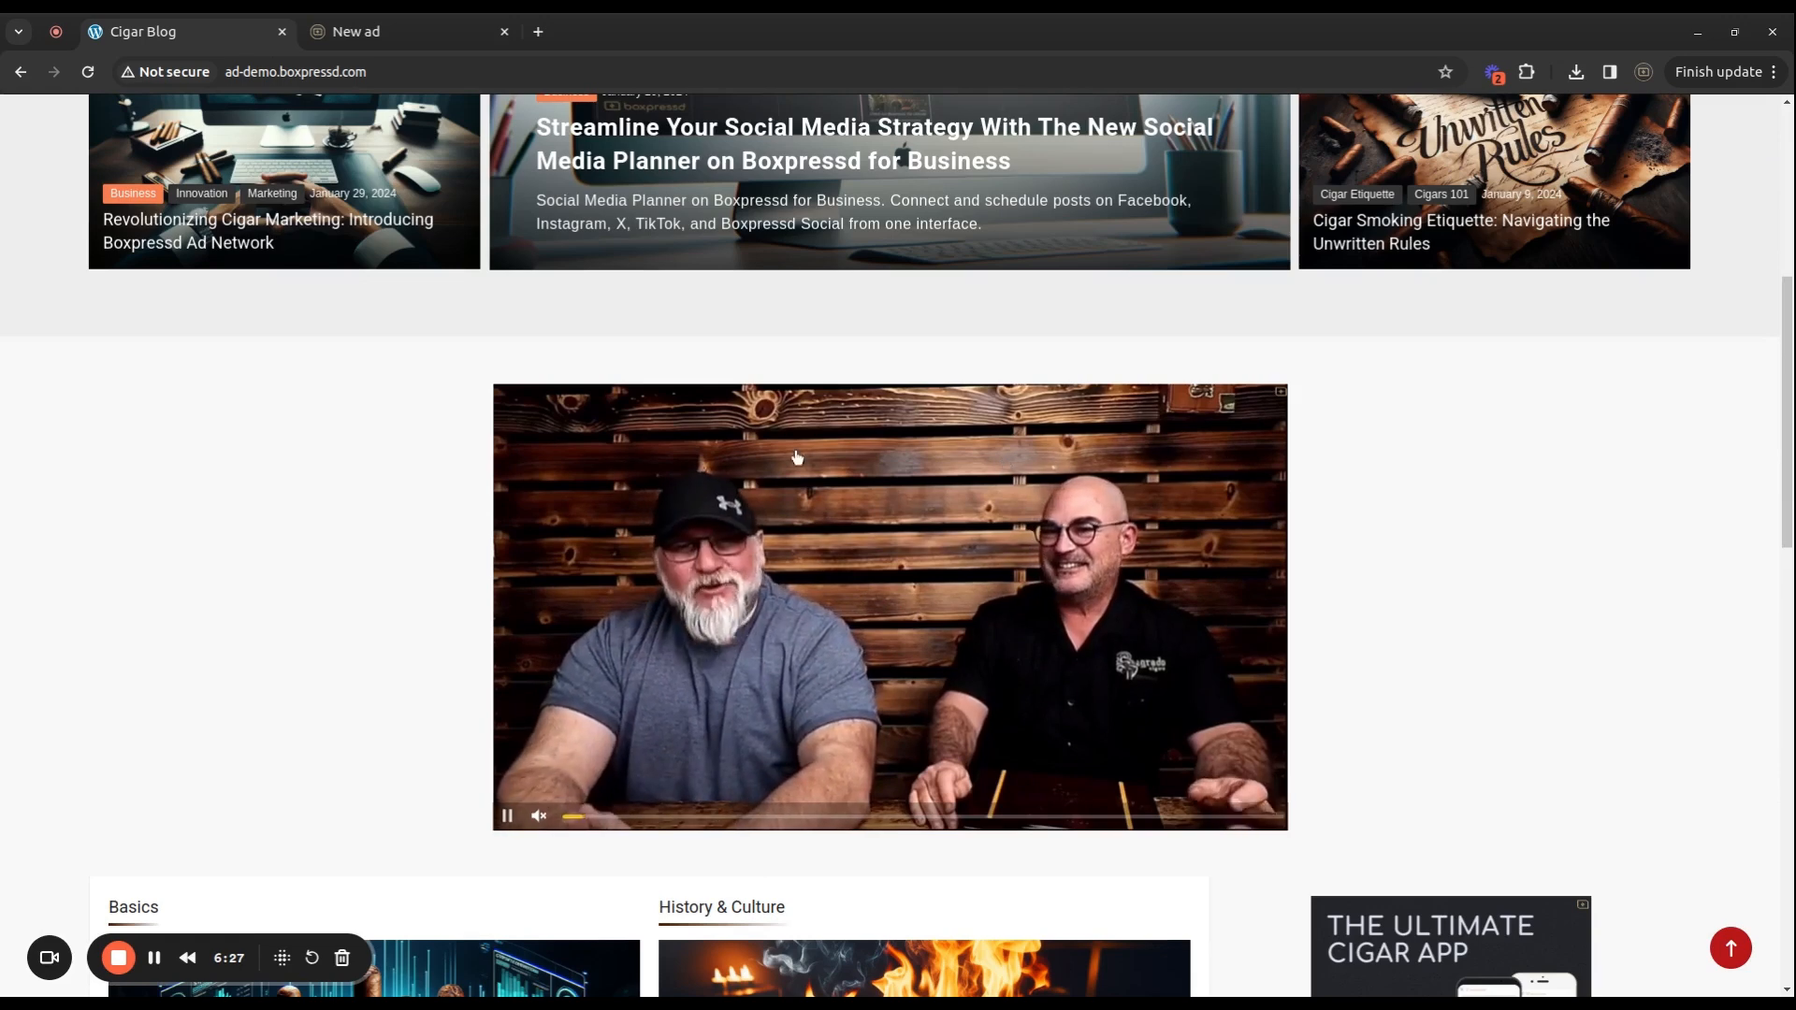
left_click(378, 38)
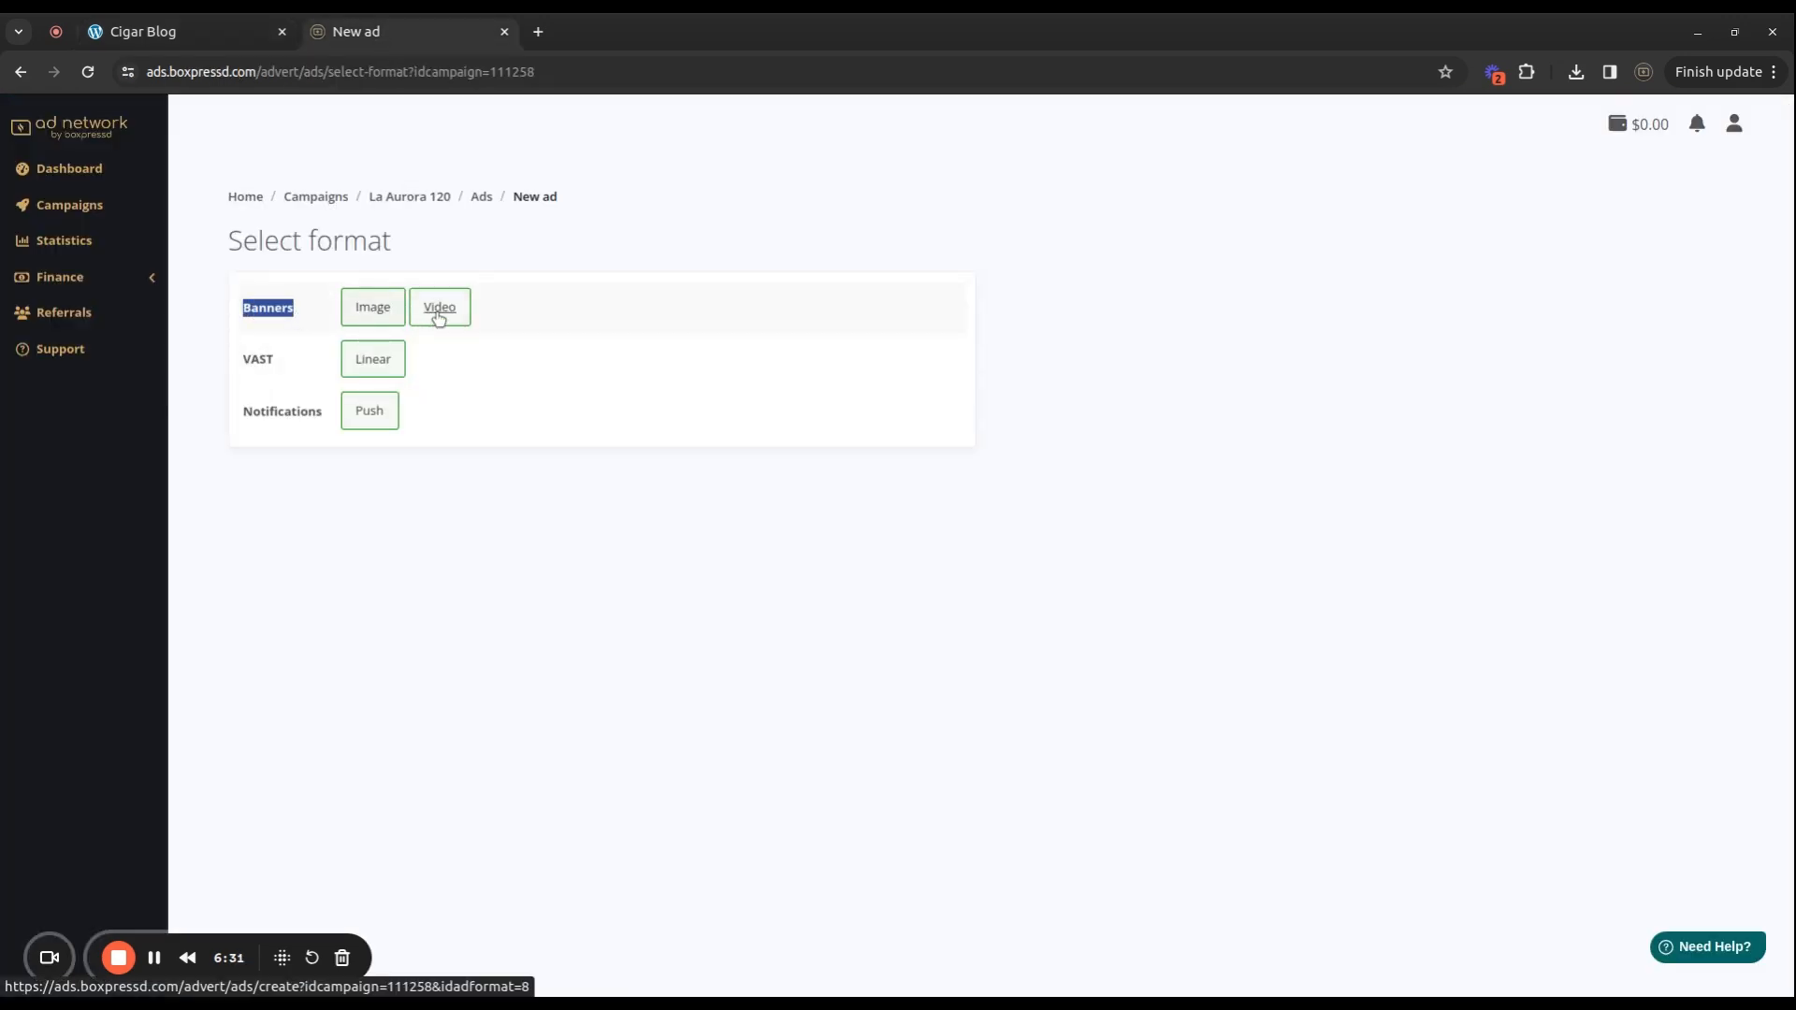
double_click(254, 360)
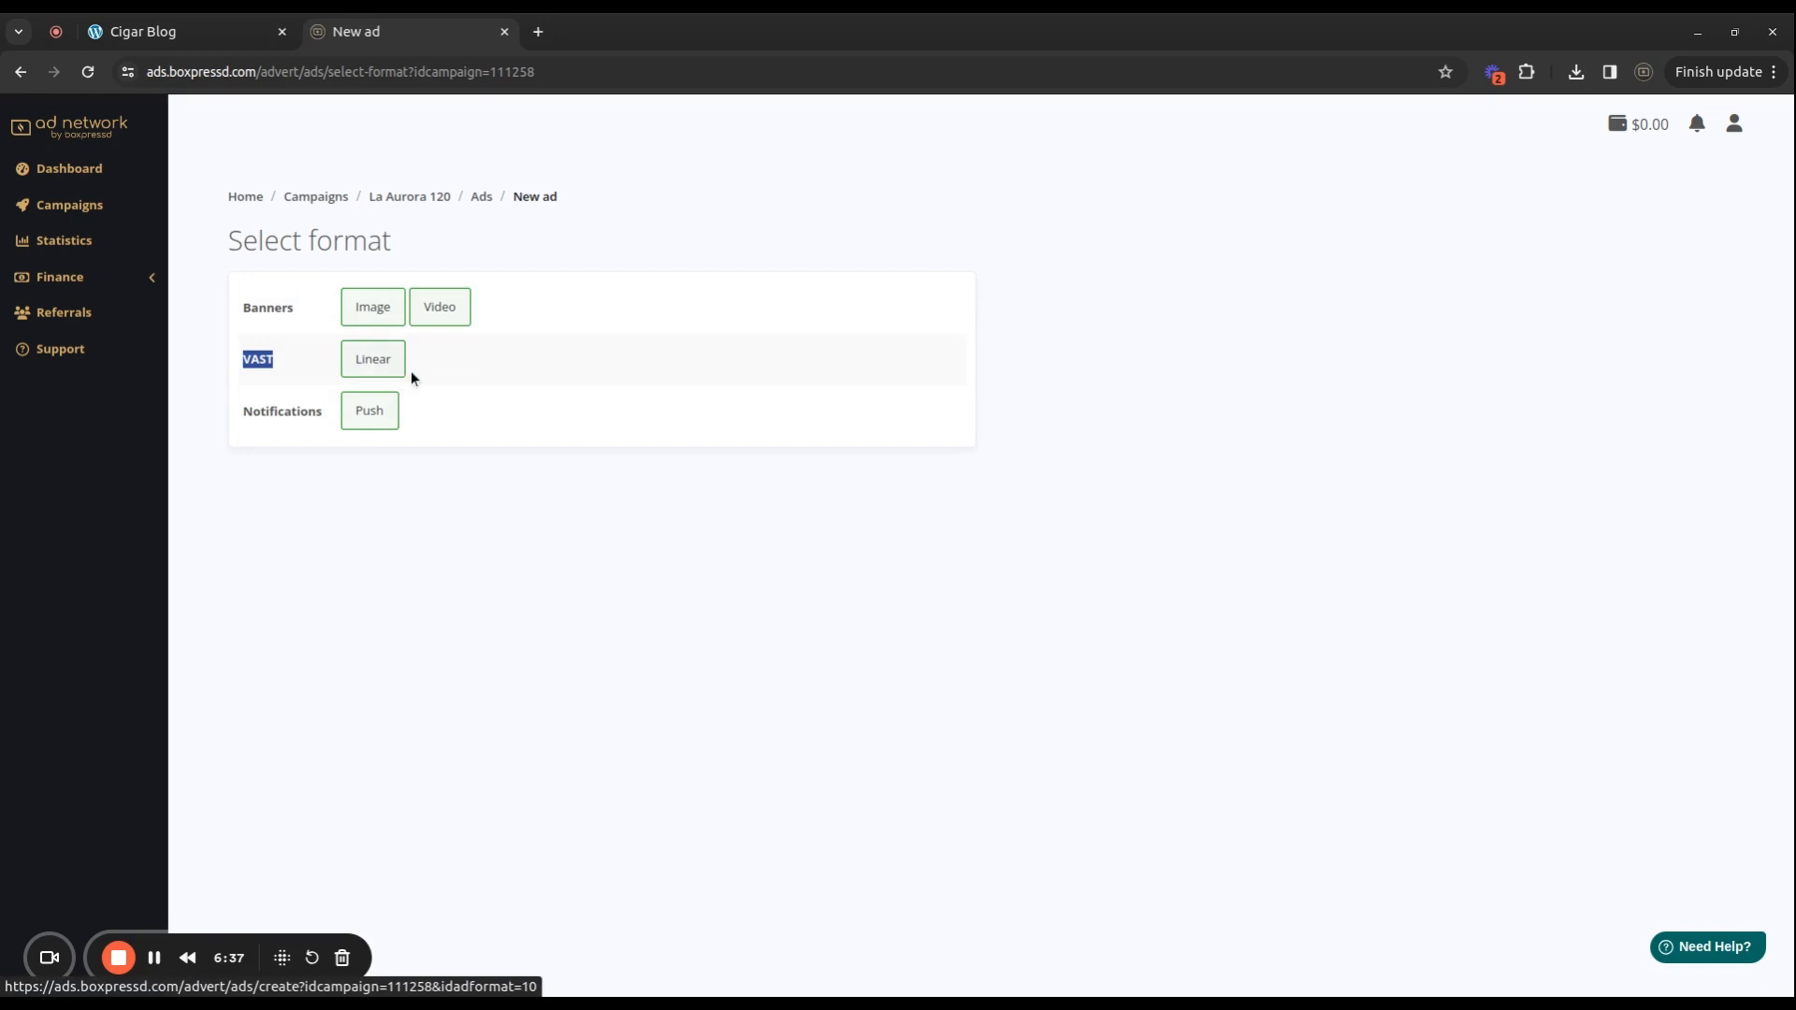
left_click(460, 367)
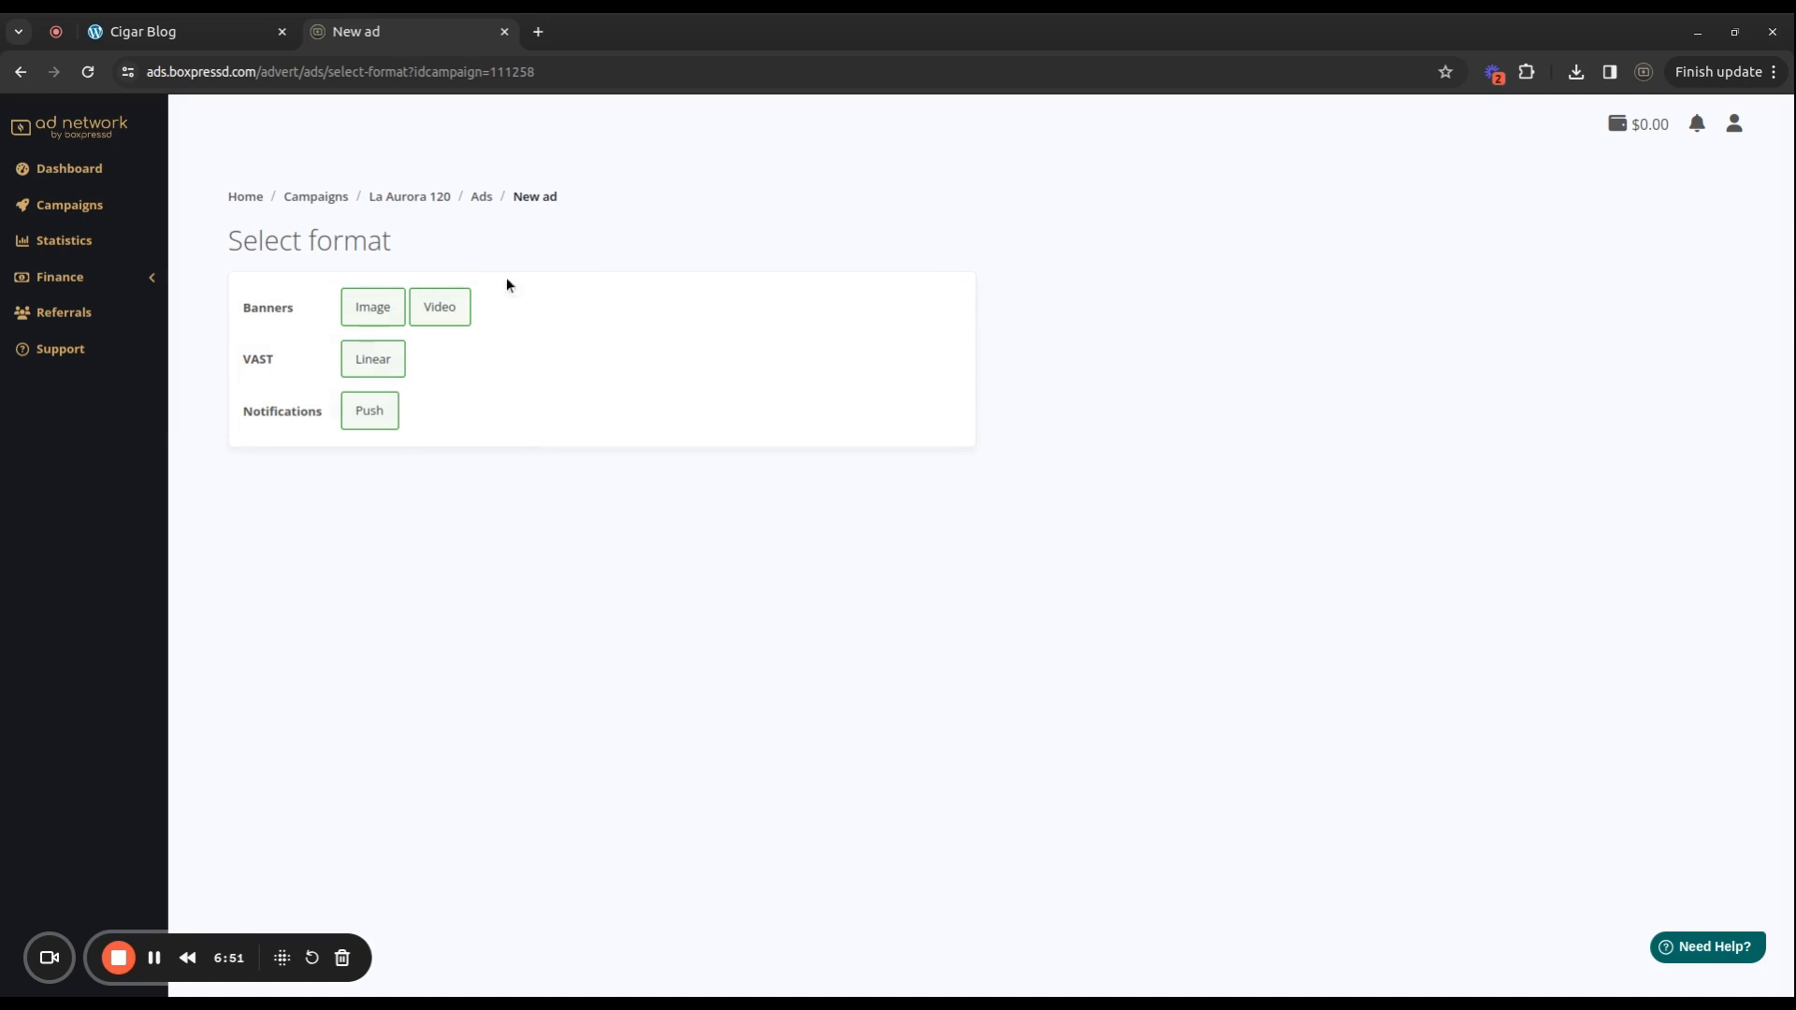
left_click(374, 313)
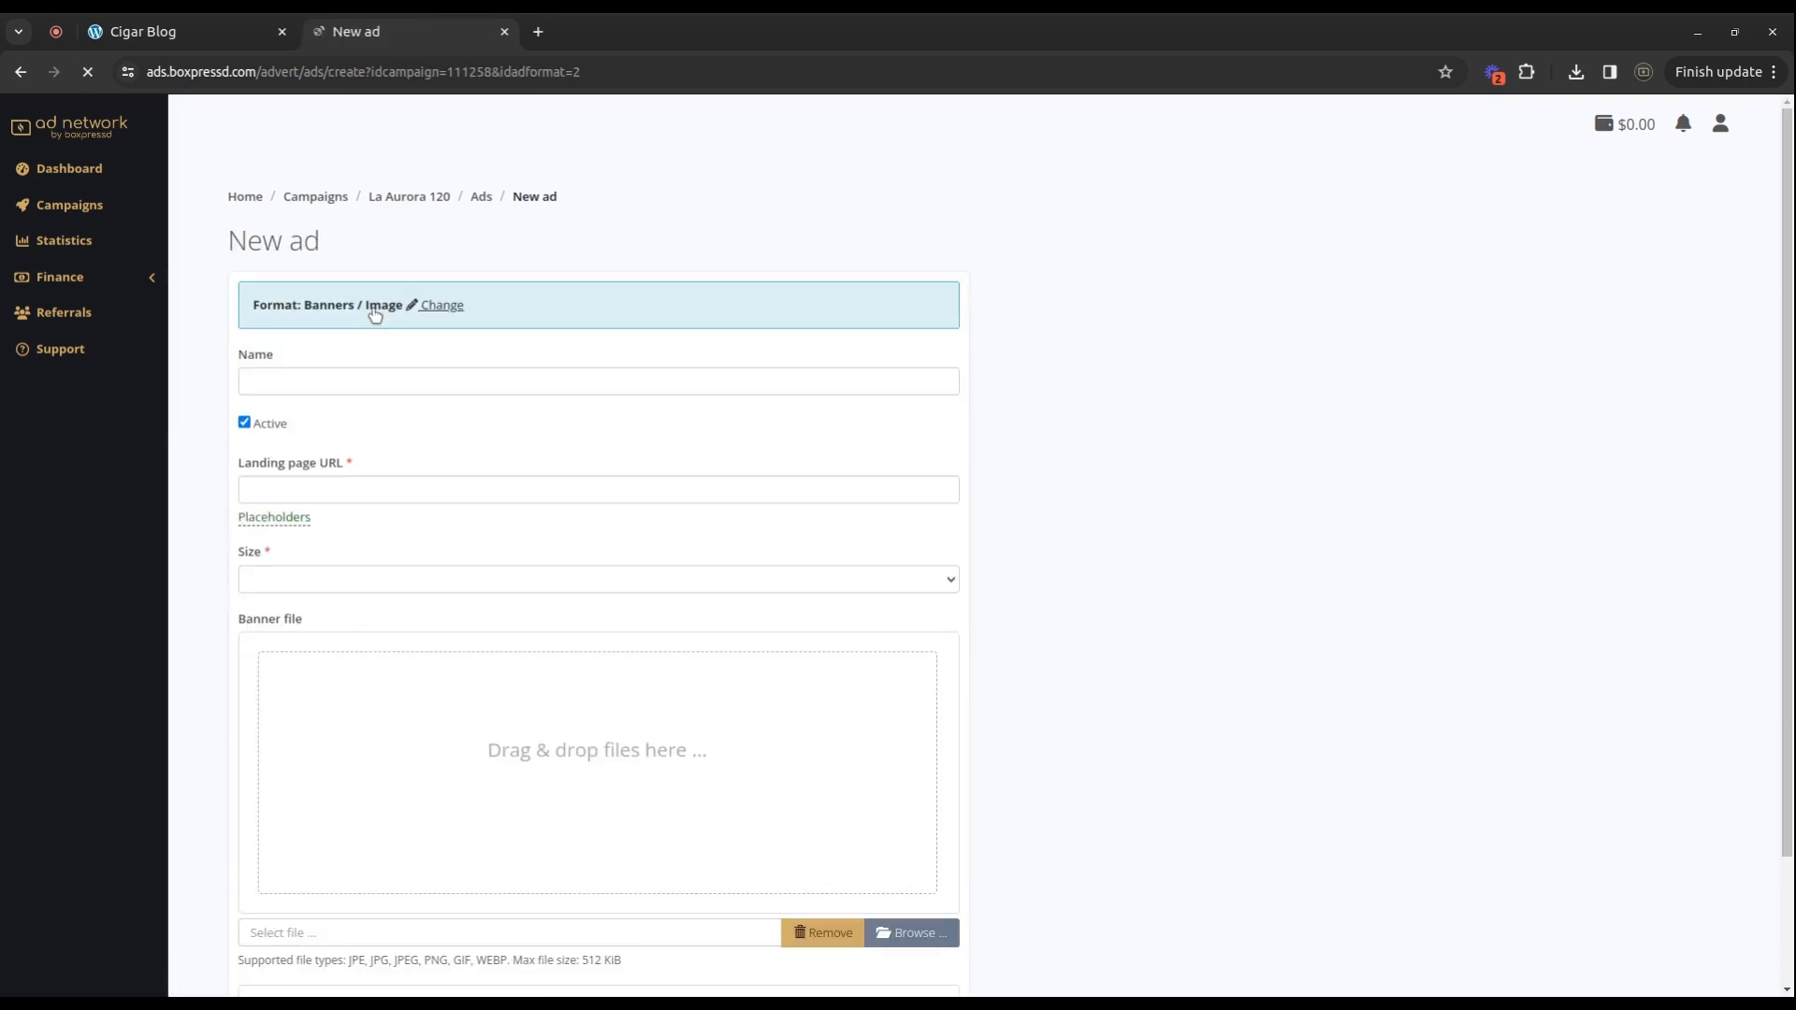
Set the ad size to 300x250 Medium Rectangle.
left_click(334, 381)
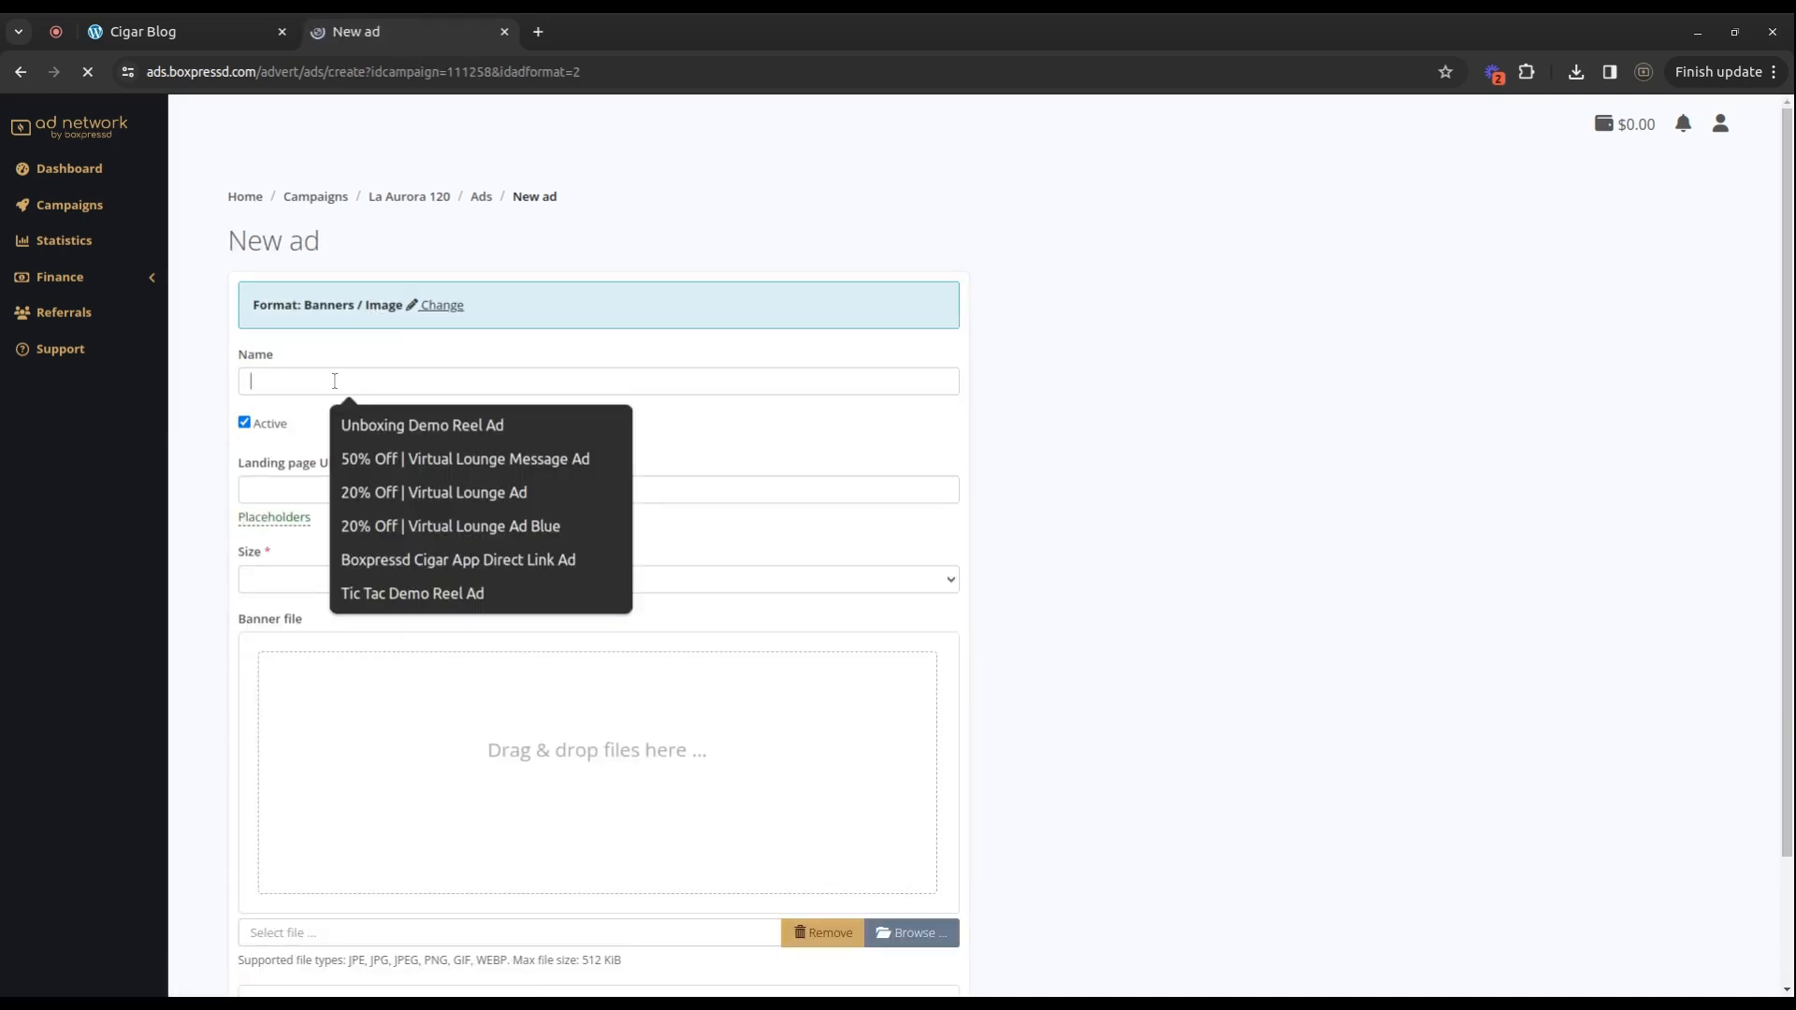
left_click(1051, 277)
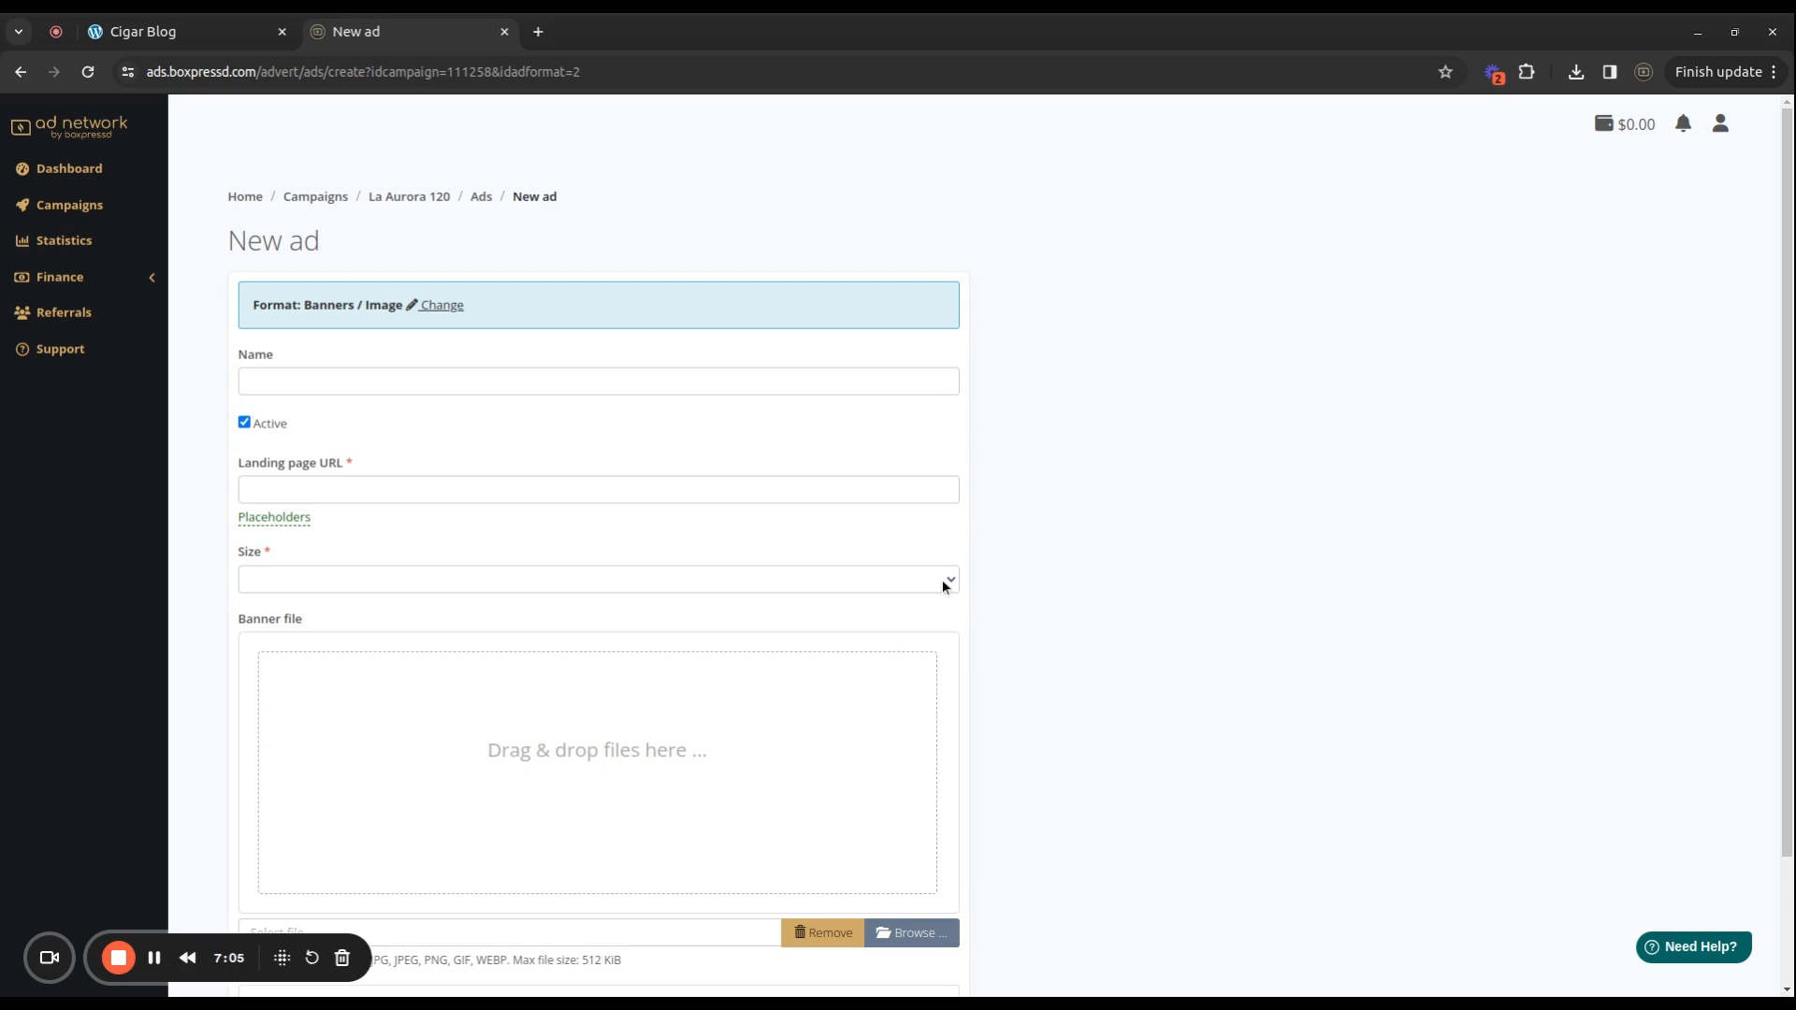
left_click(335, 581)
left_click(175, 37)
scroll(1502, 518, "down", 5)
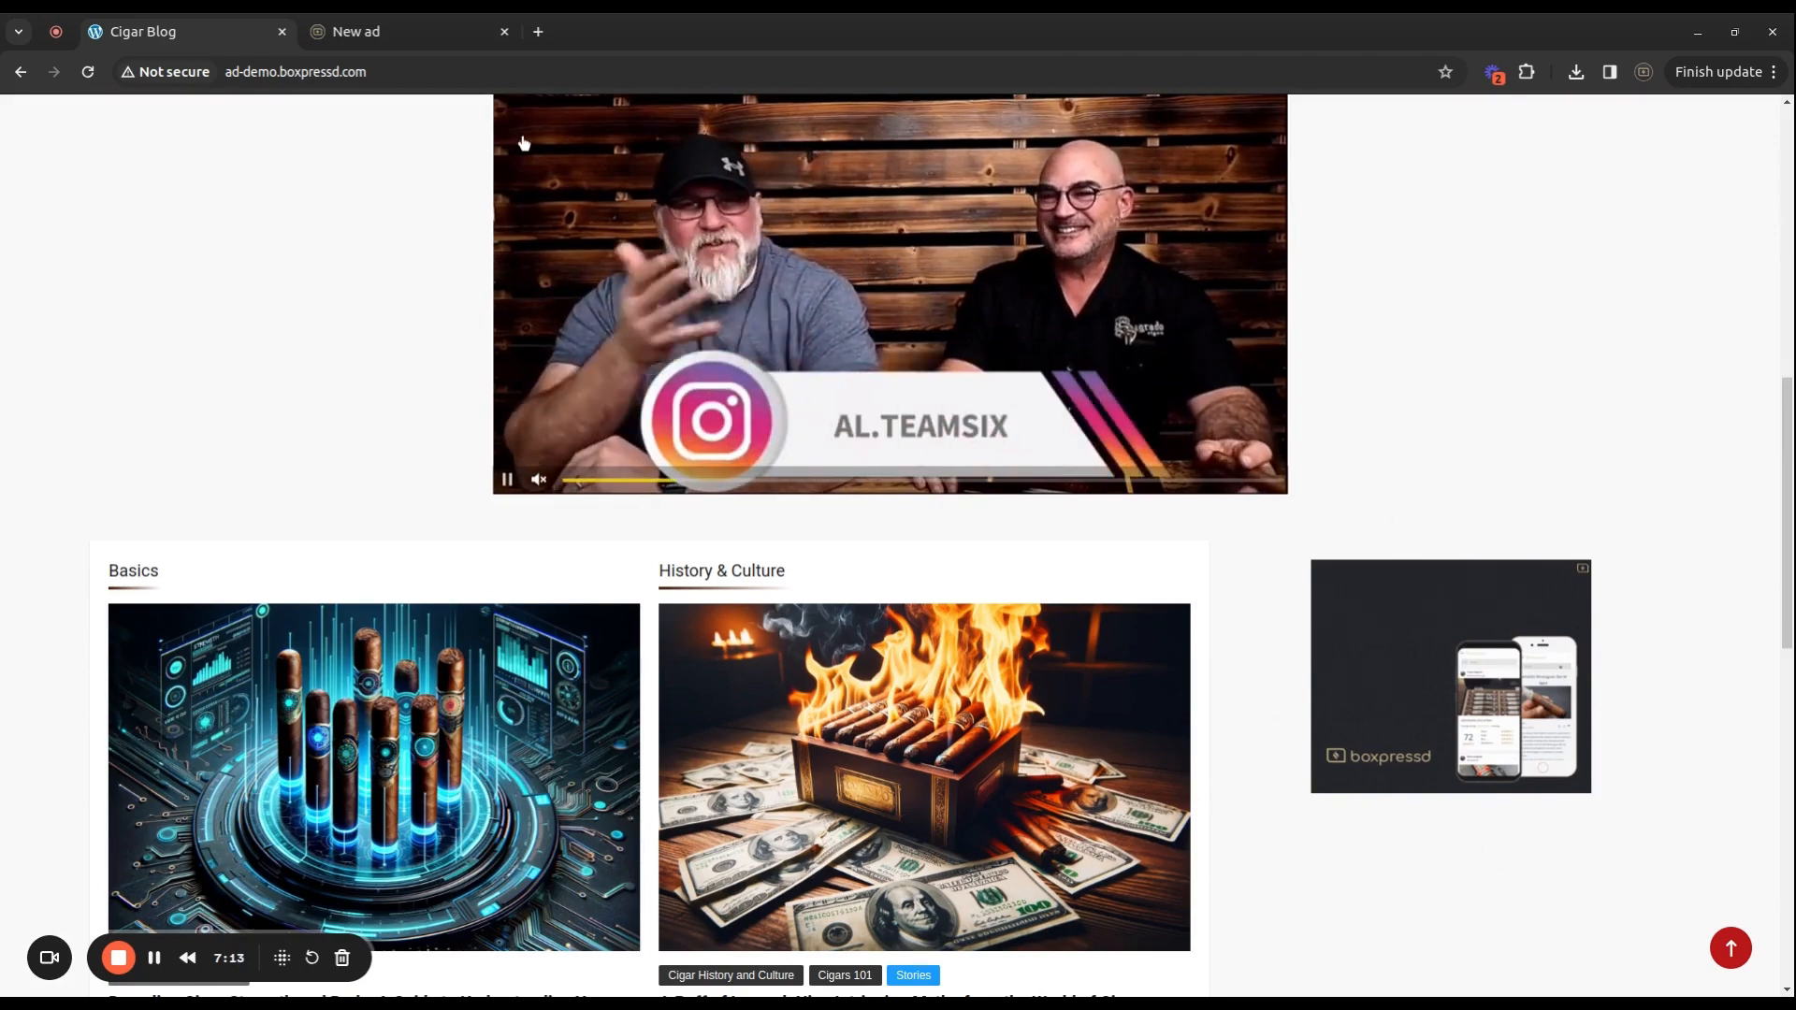
left_click(382, 40)
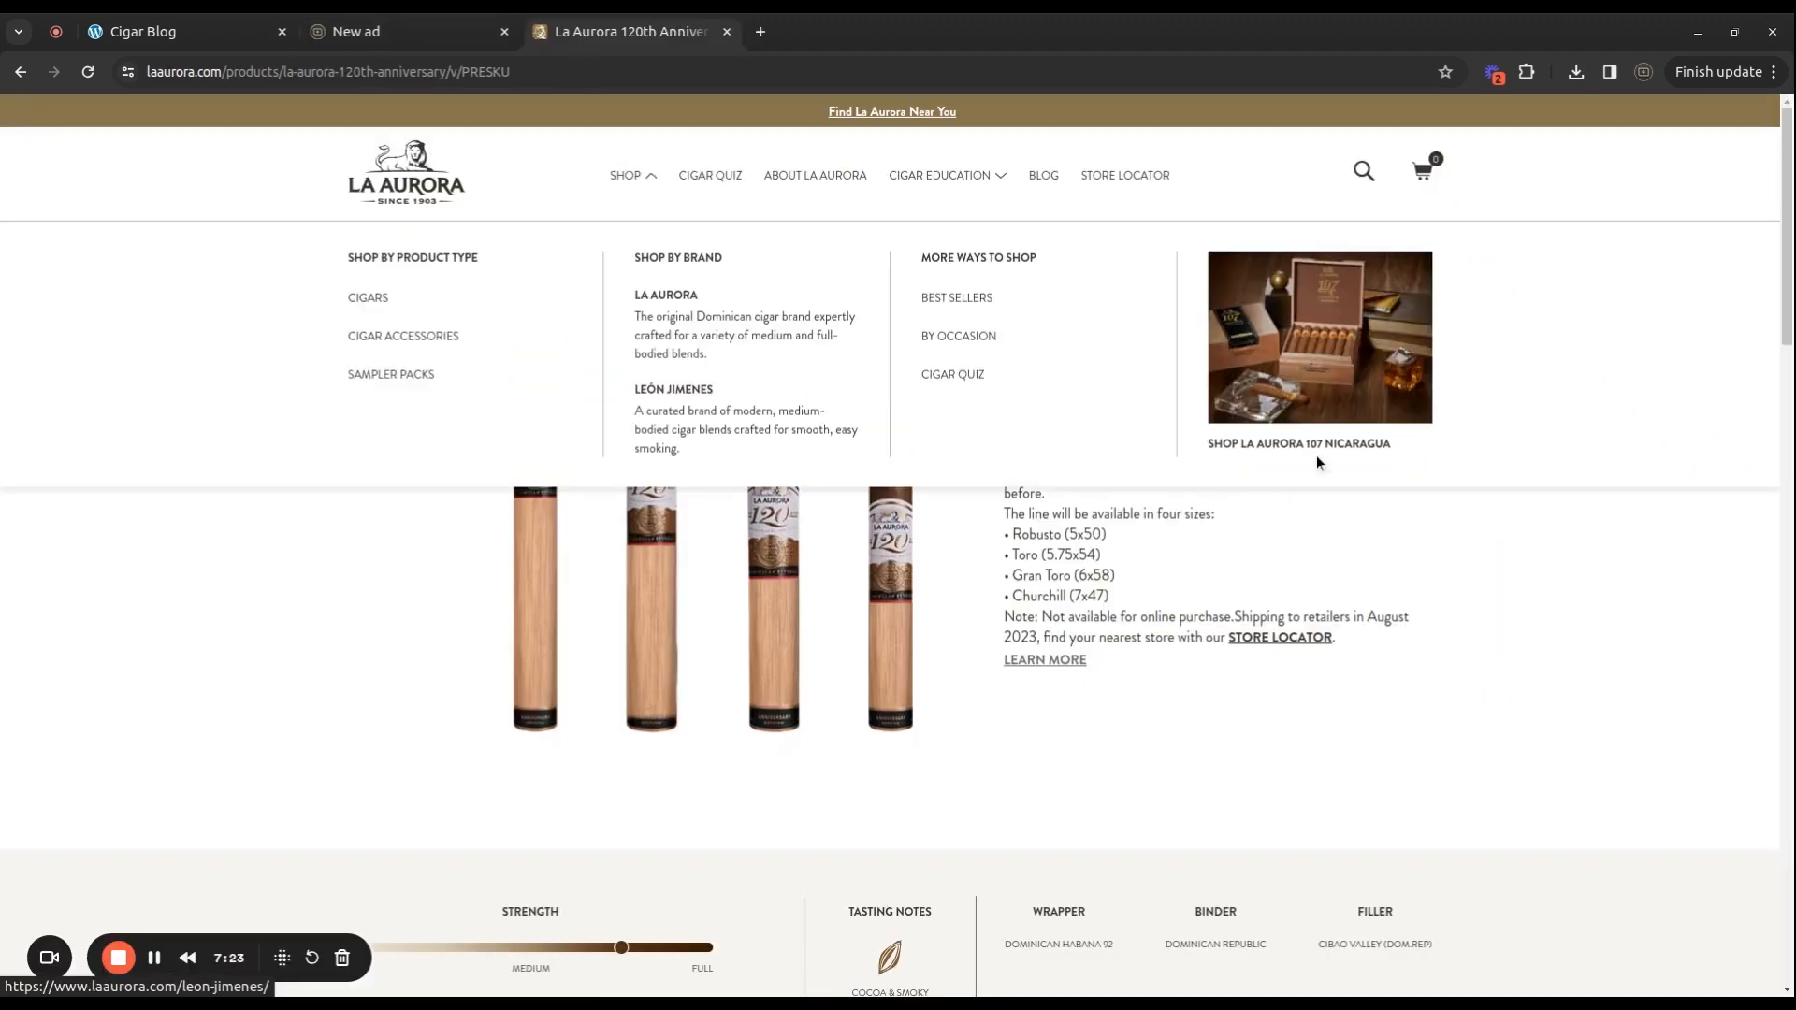
Paste the La Aurora product page link as landing page URL and name the ad 'LA 120'.
left_click(382, 72)
key("ctrl+c")
left_click(371, 37)
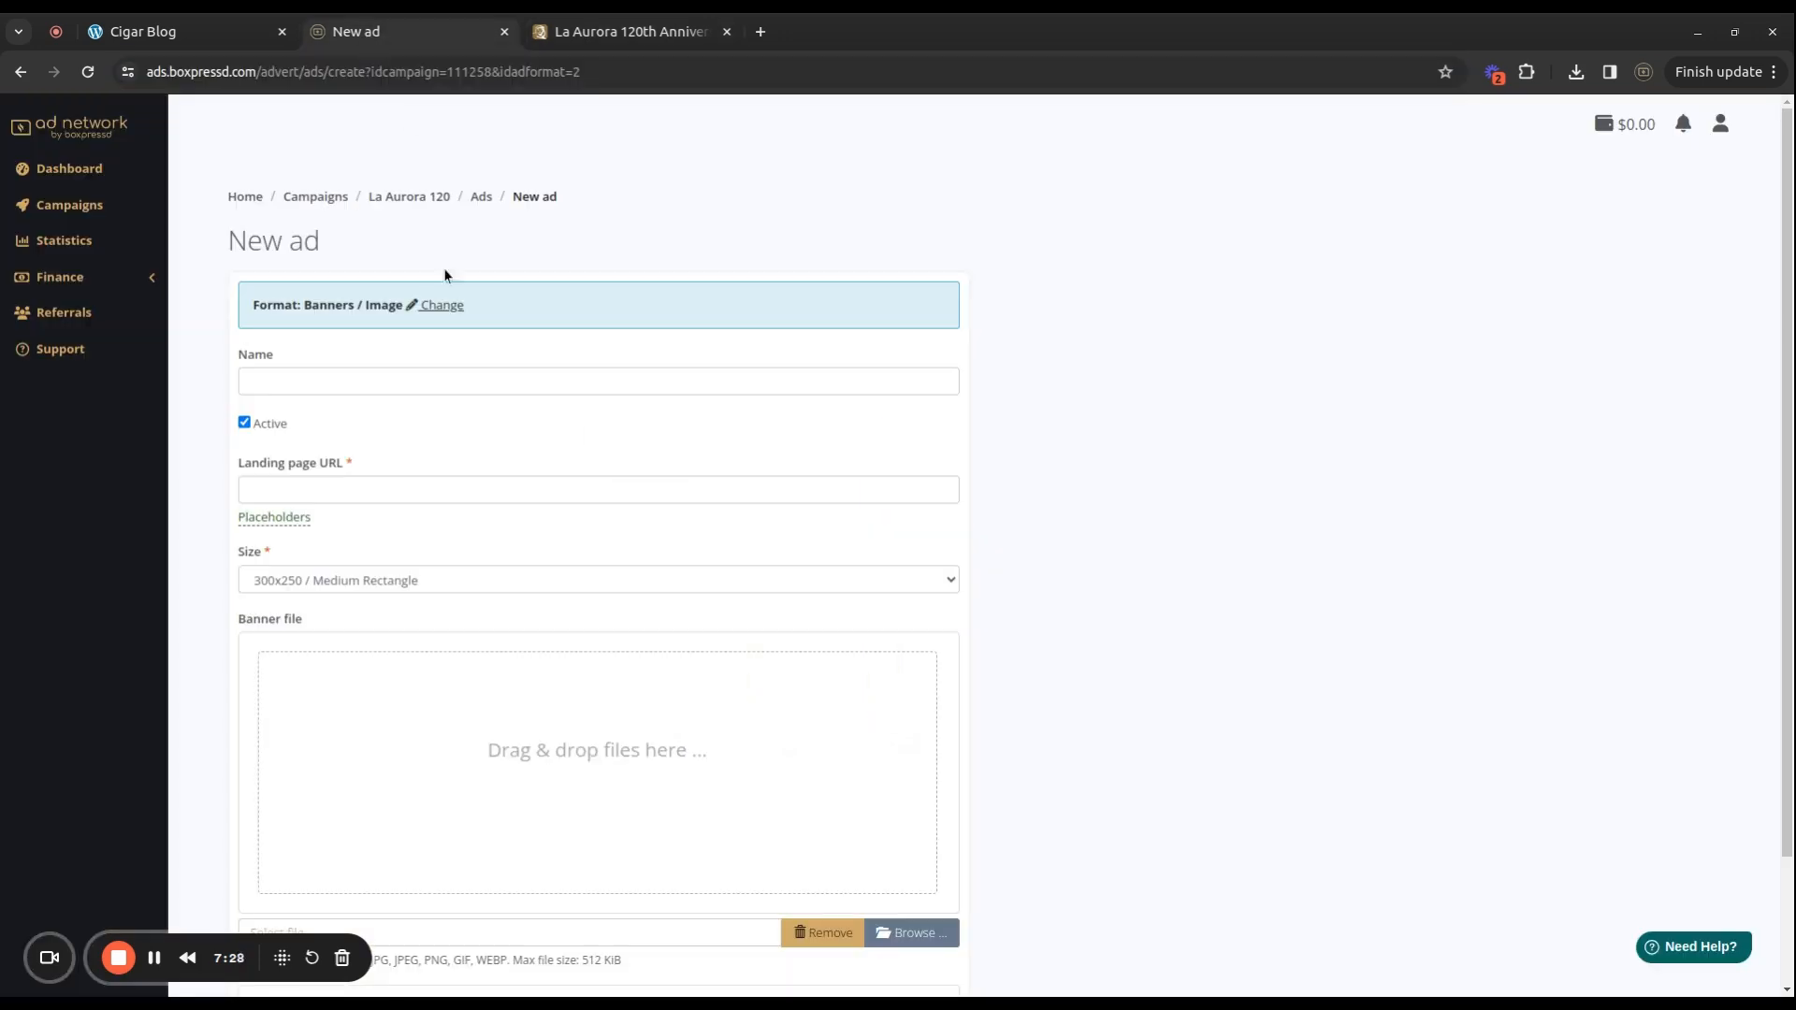
left_click(323, 482)
key("ctrl+v")
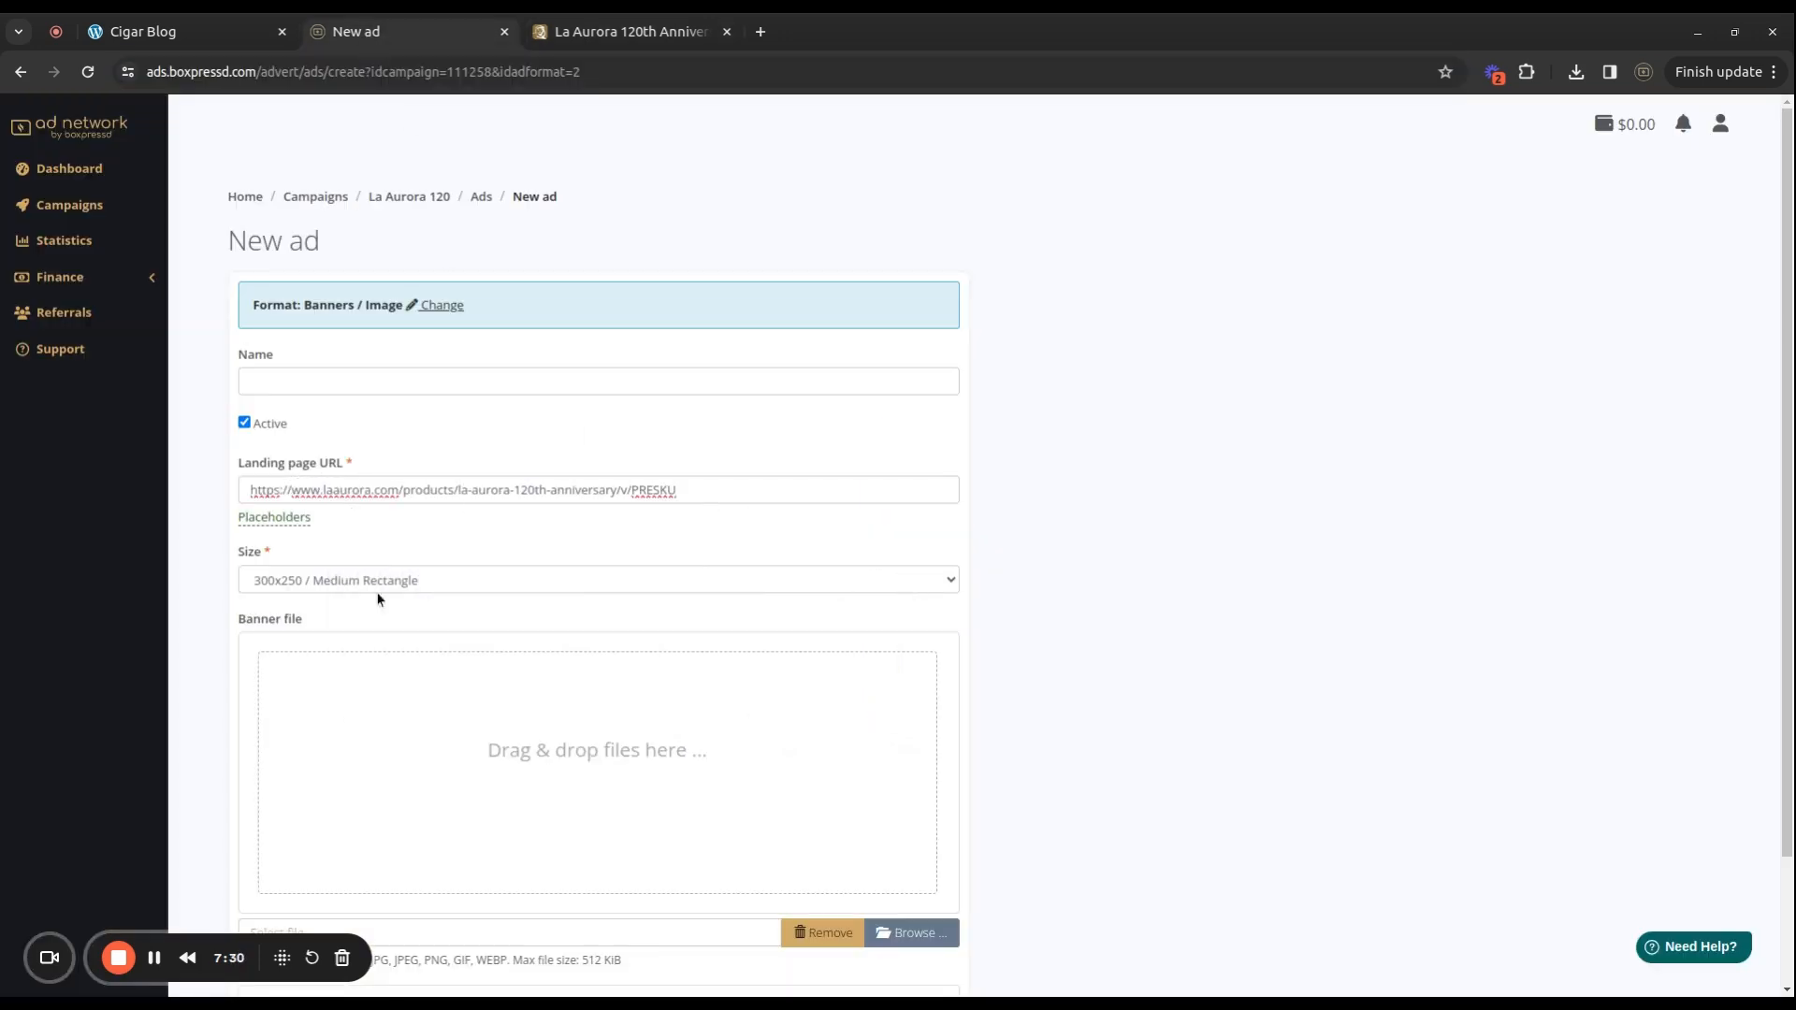
left_click(322, 371)
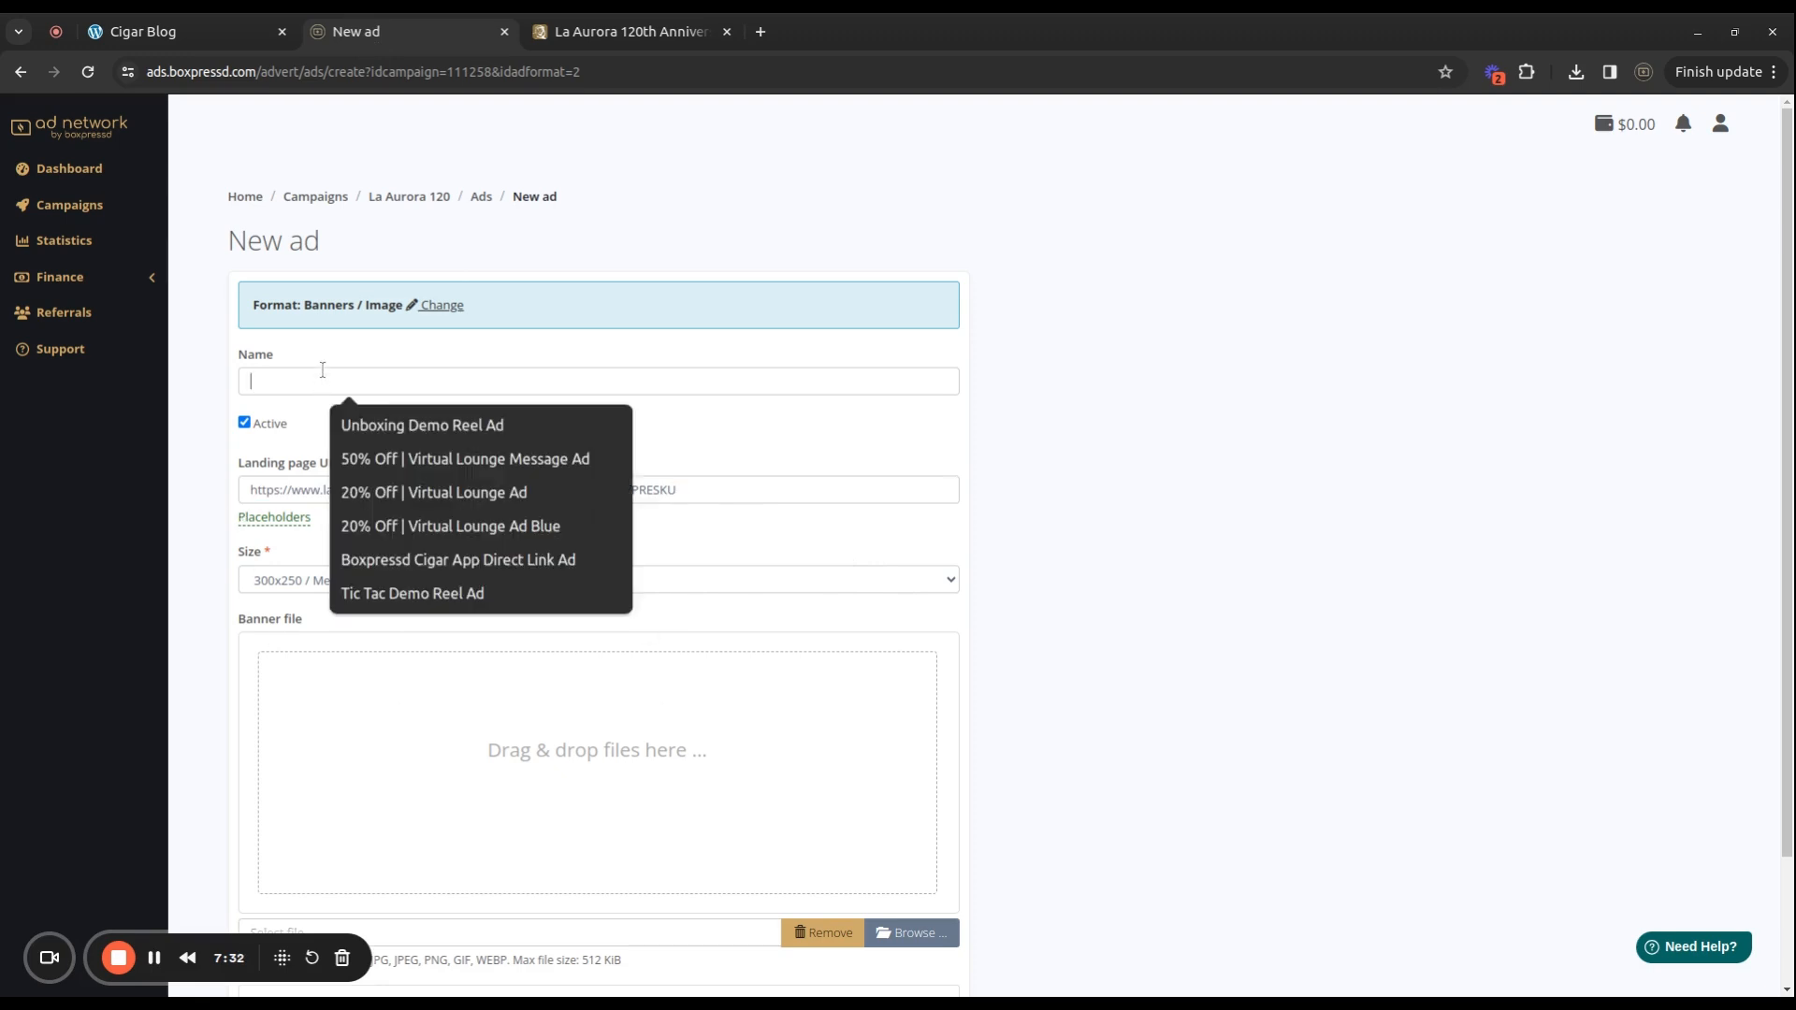
type("LA 120 Medium Rectangle")
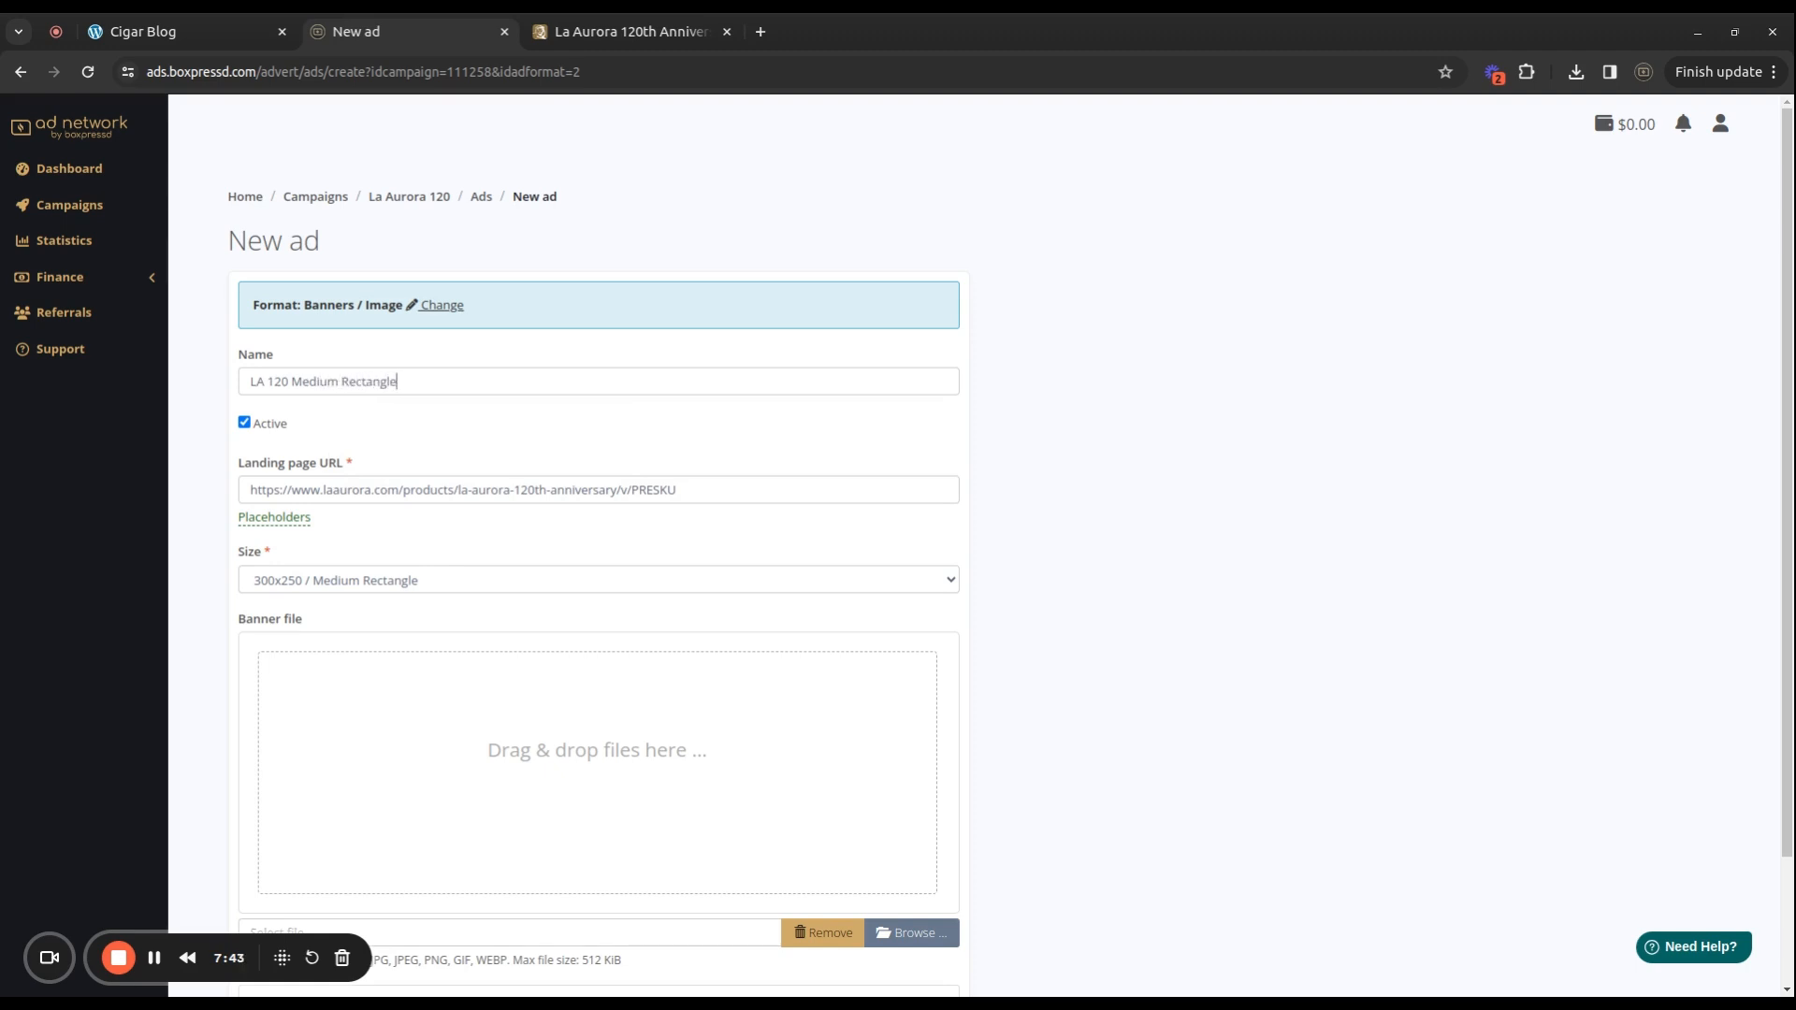
scroll(889, 421, "down", 2)
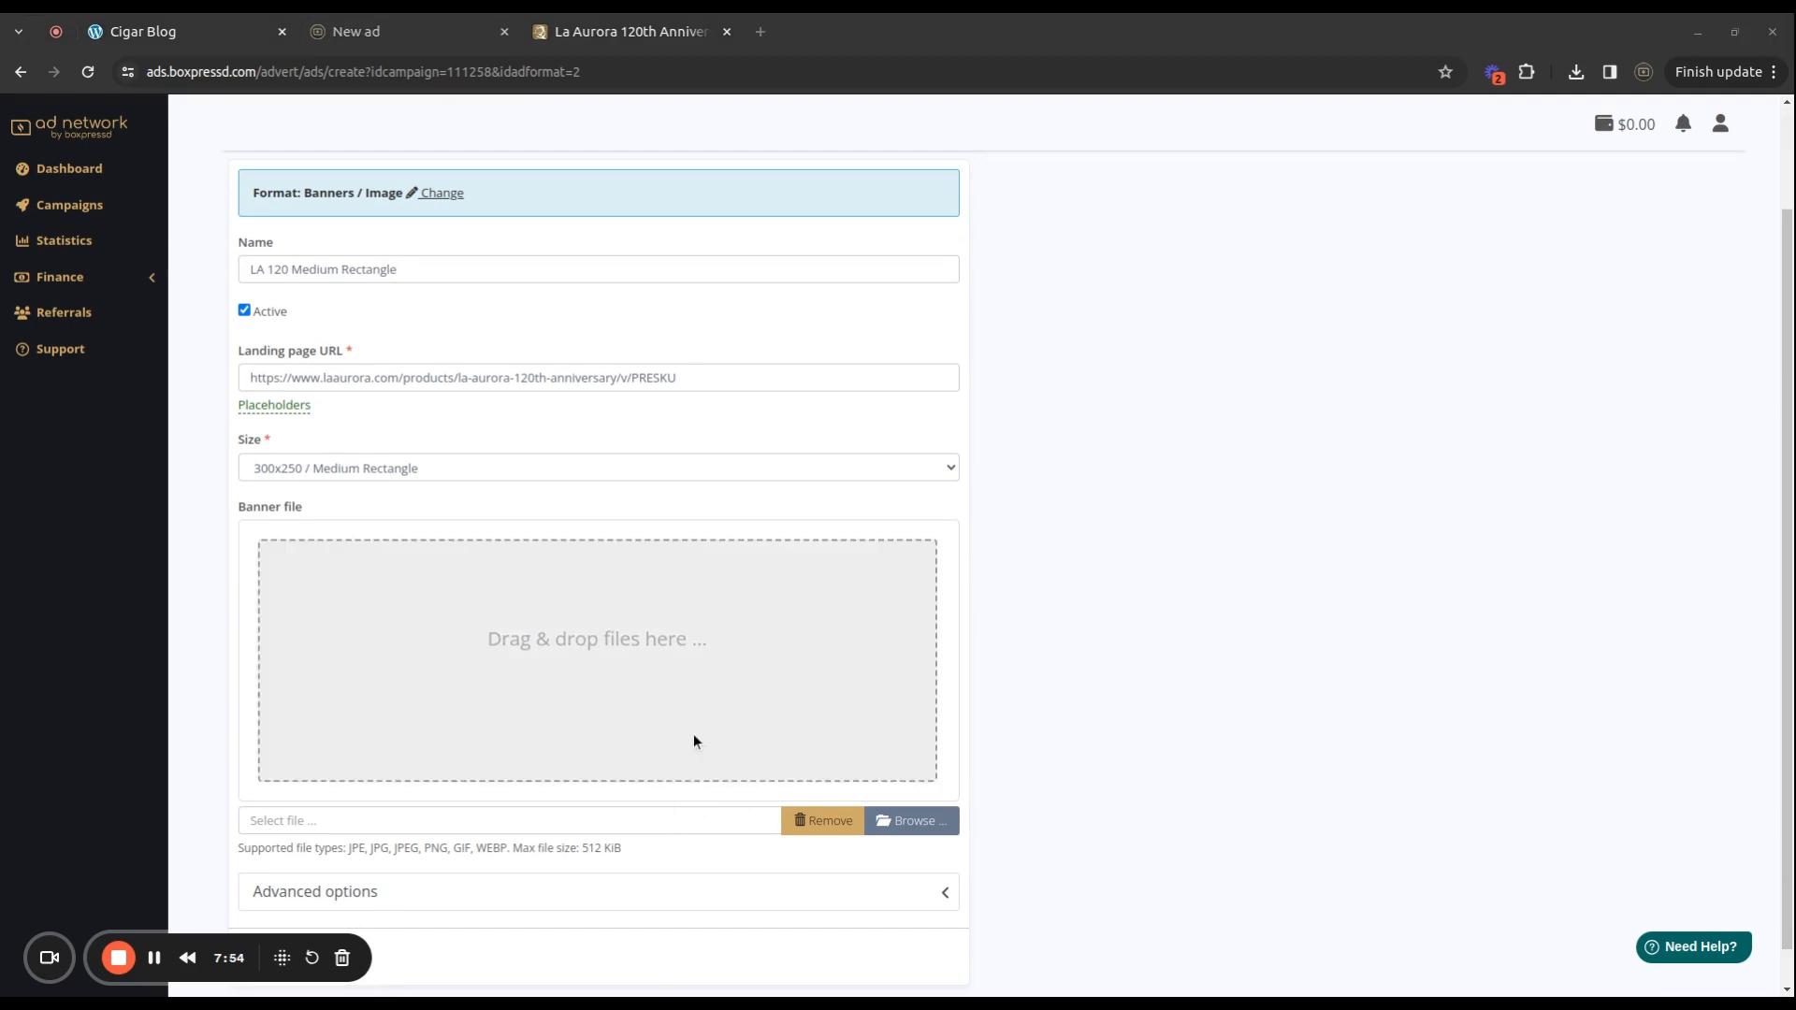
Attach the 300x250 La Aurora banner PNG and create the LA 120 Medium Rectangle ad.
left_click_drag(693, 734, 340, 669)
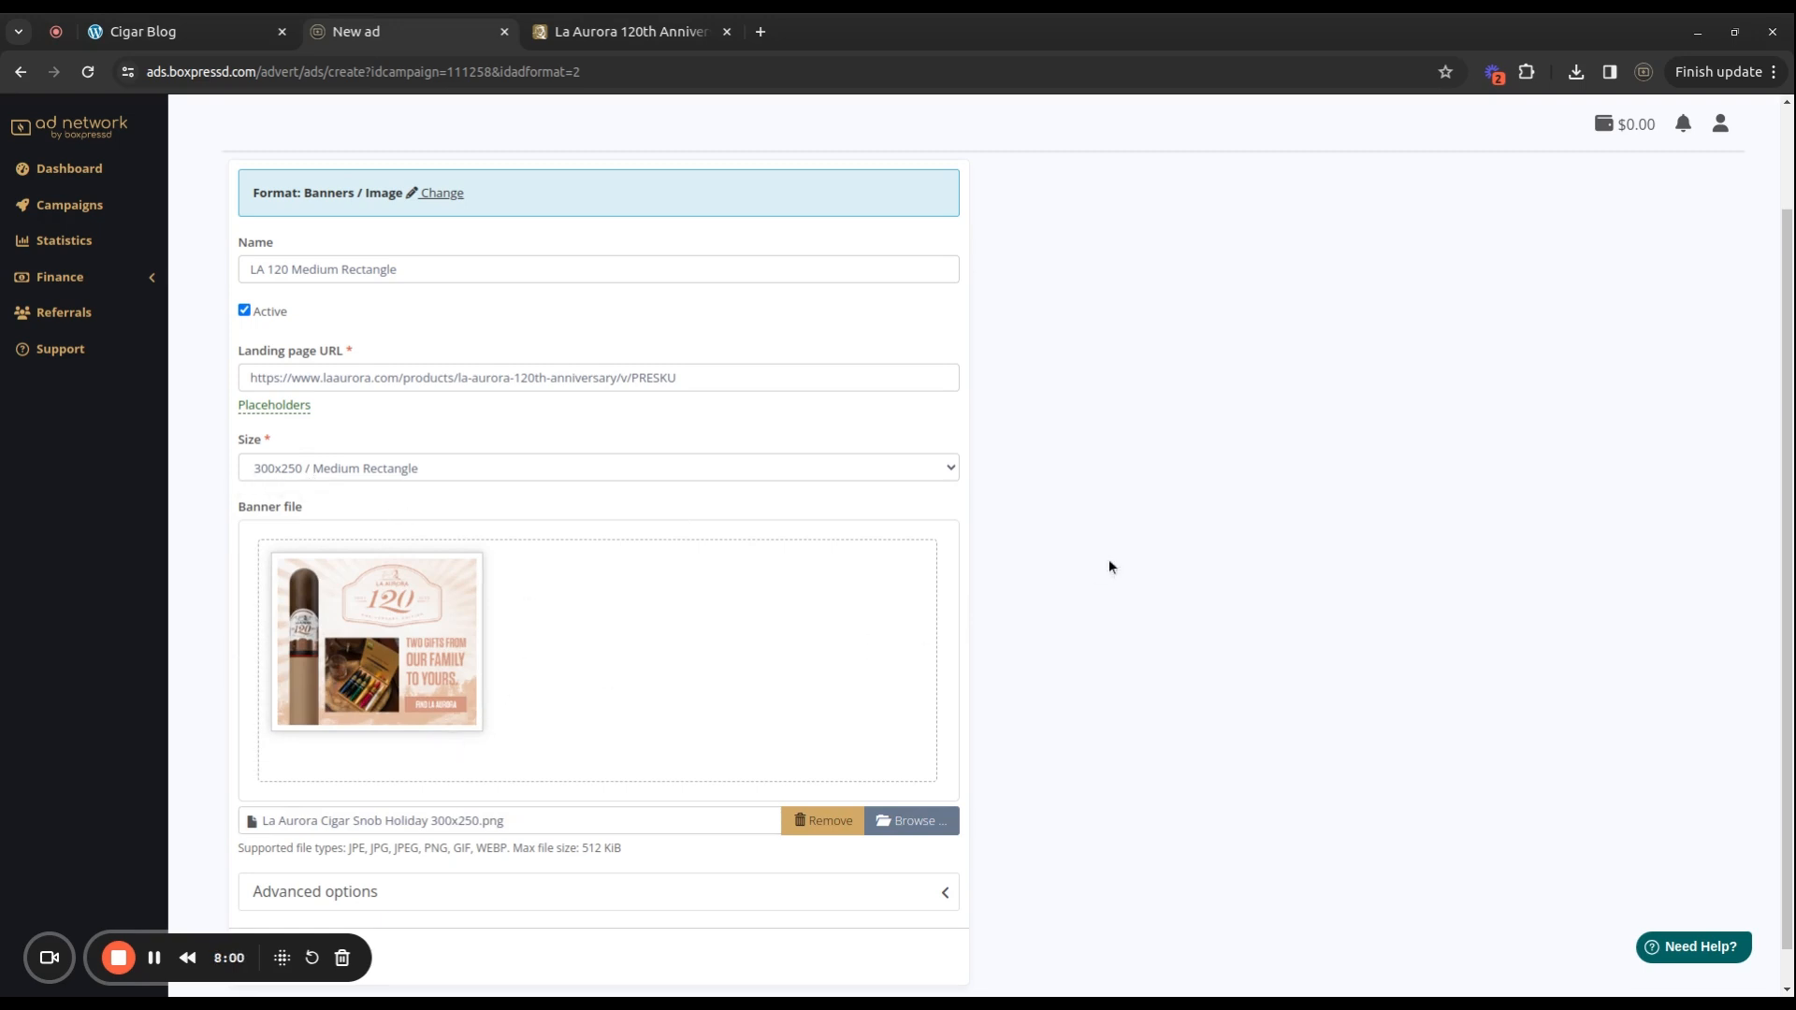
scroll(1070, 562, "down", 1)
left_click(945, 846)
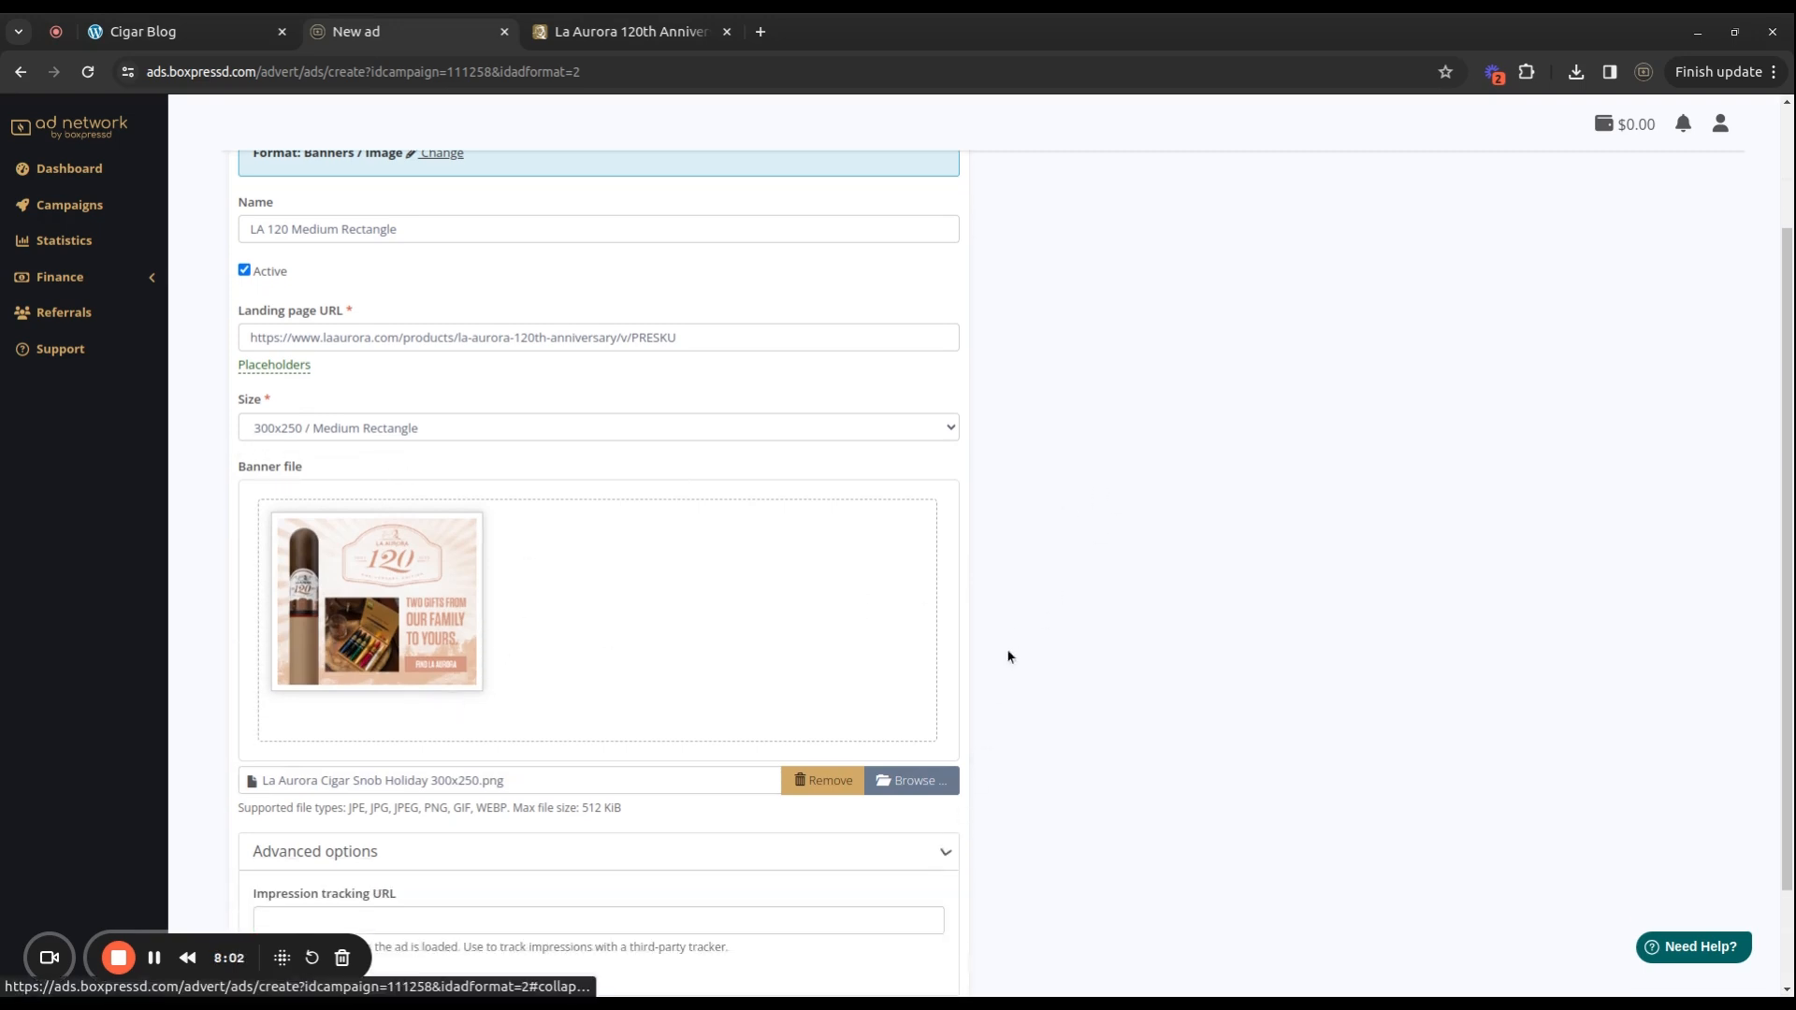
scroll(1010, 608, "down", 3)
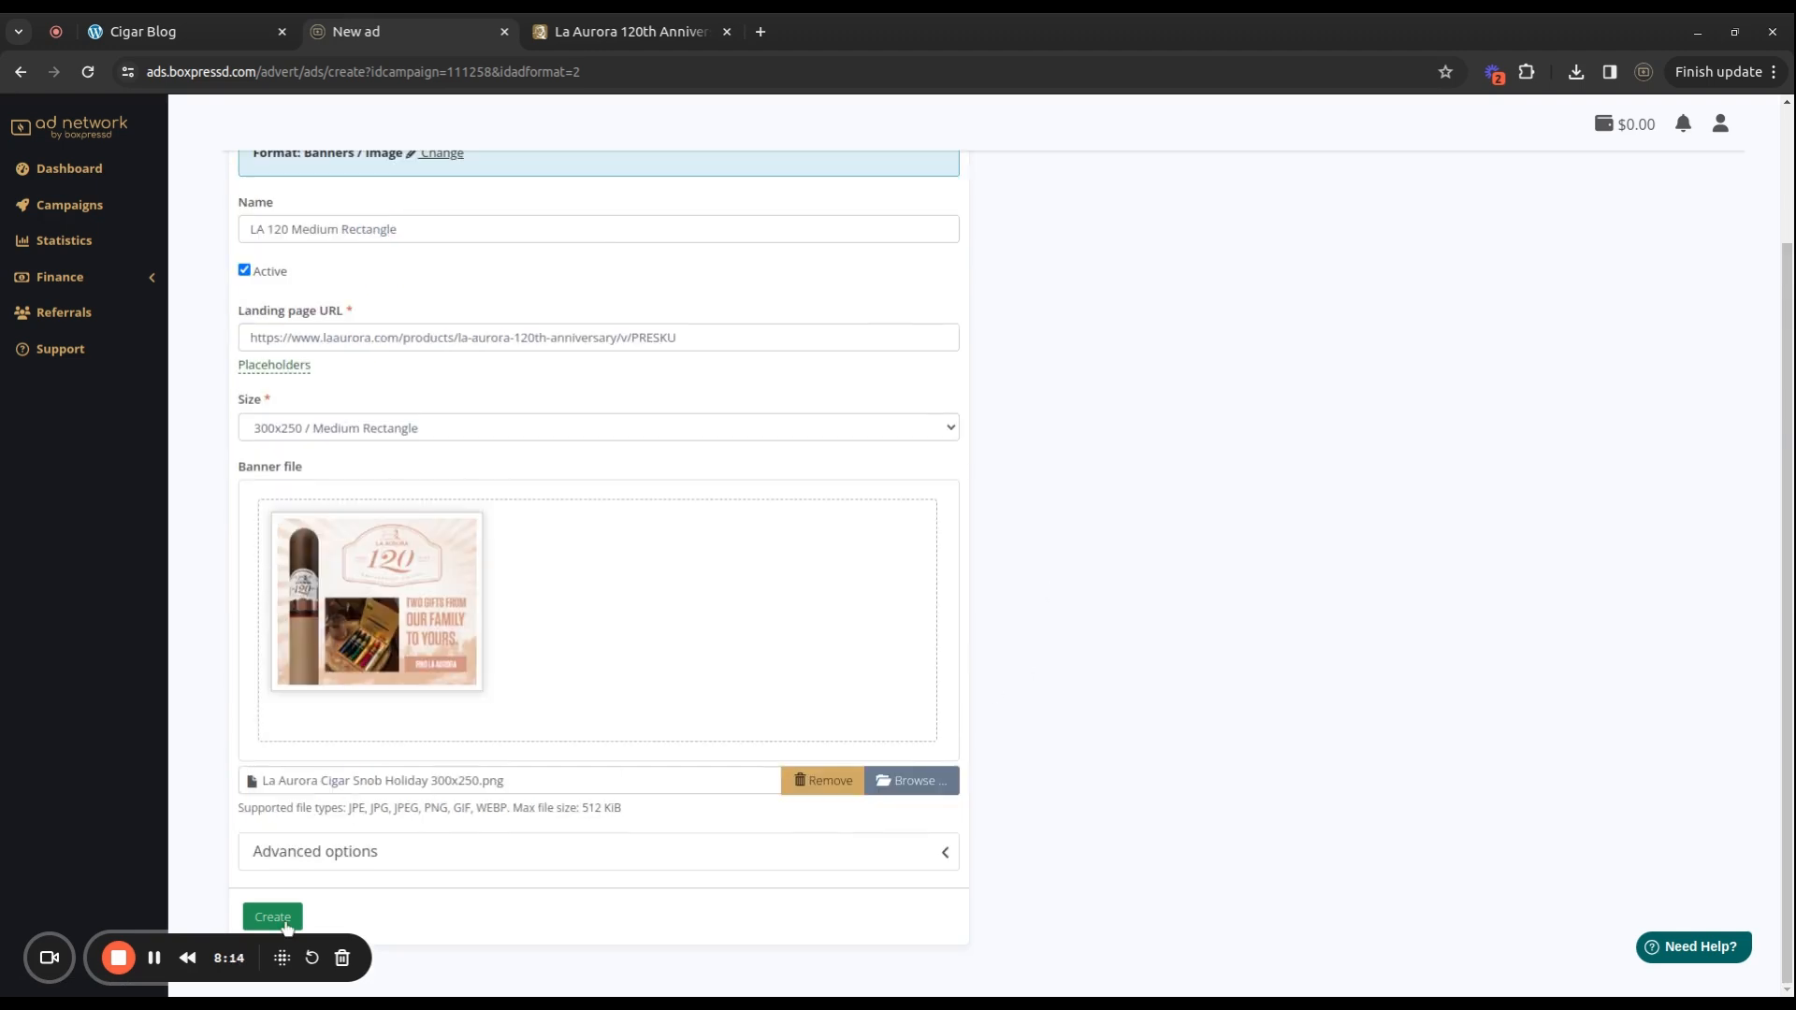
left_click(286, 924)
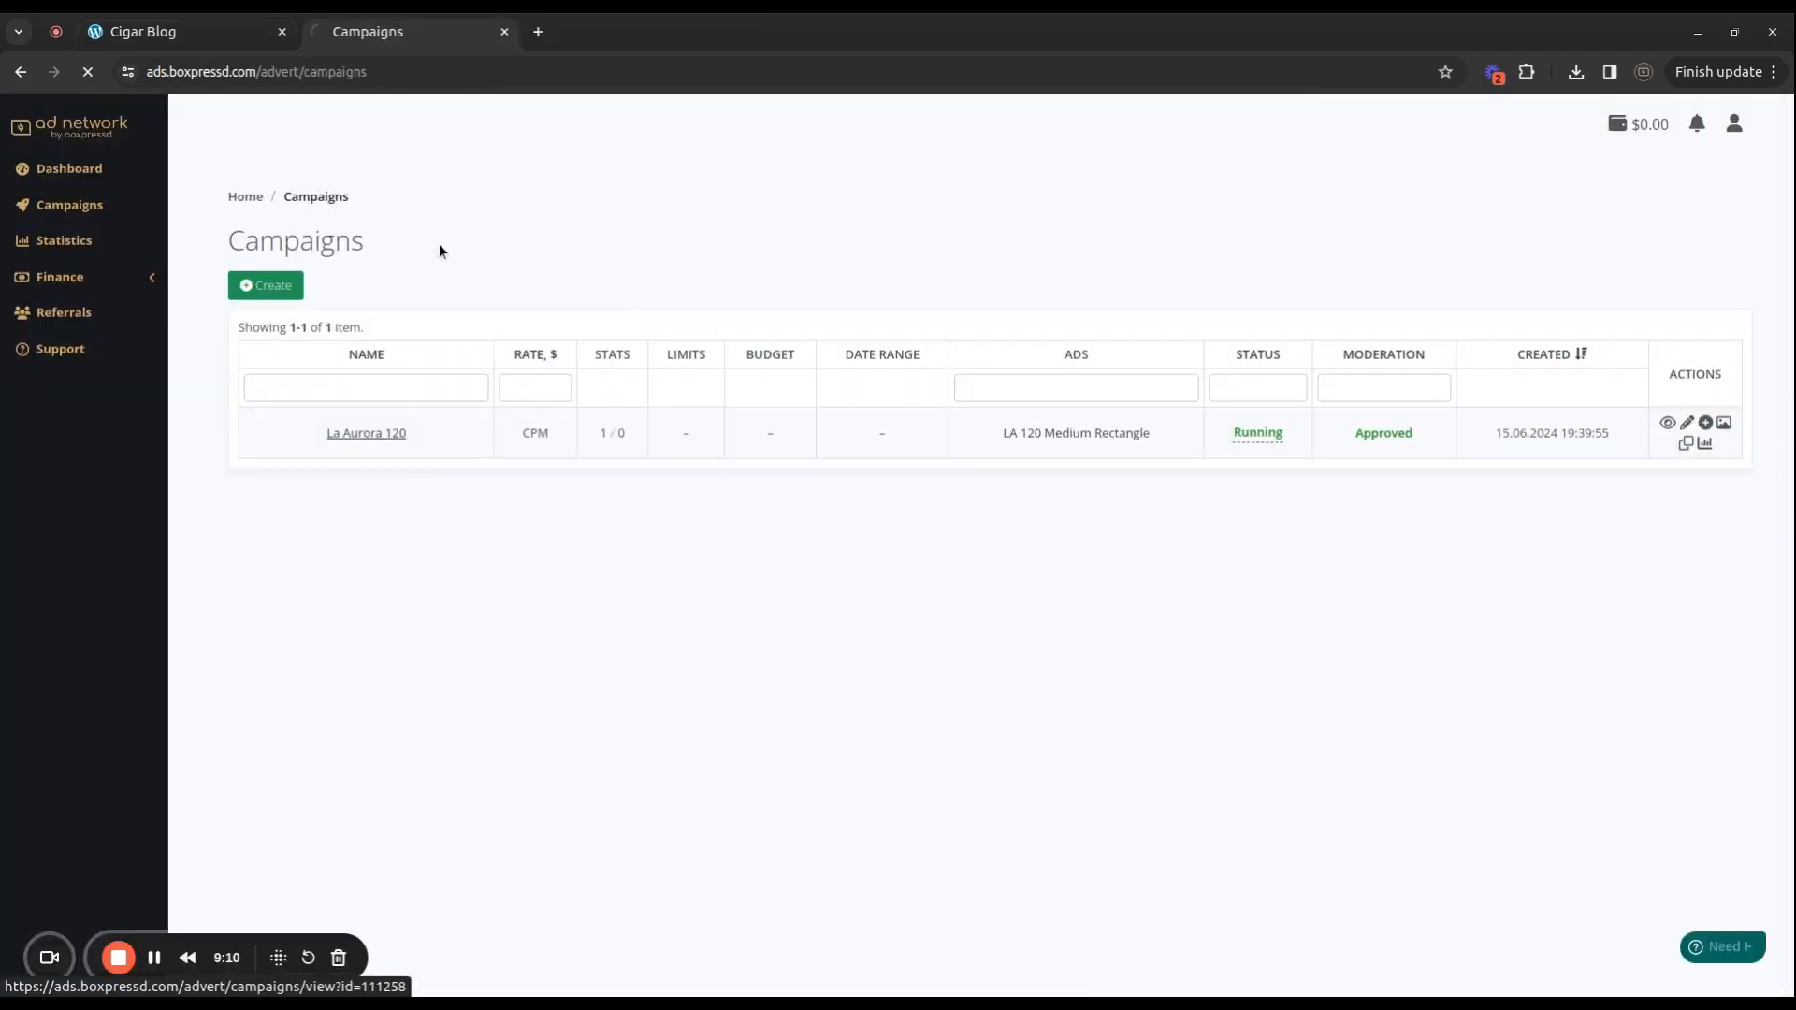
Add another ad to the La Aurora 120 campaign sized 728x90 Leaderboard.
left_click(342, 447)
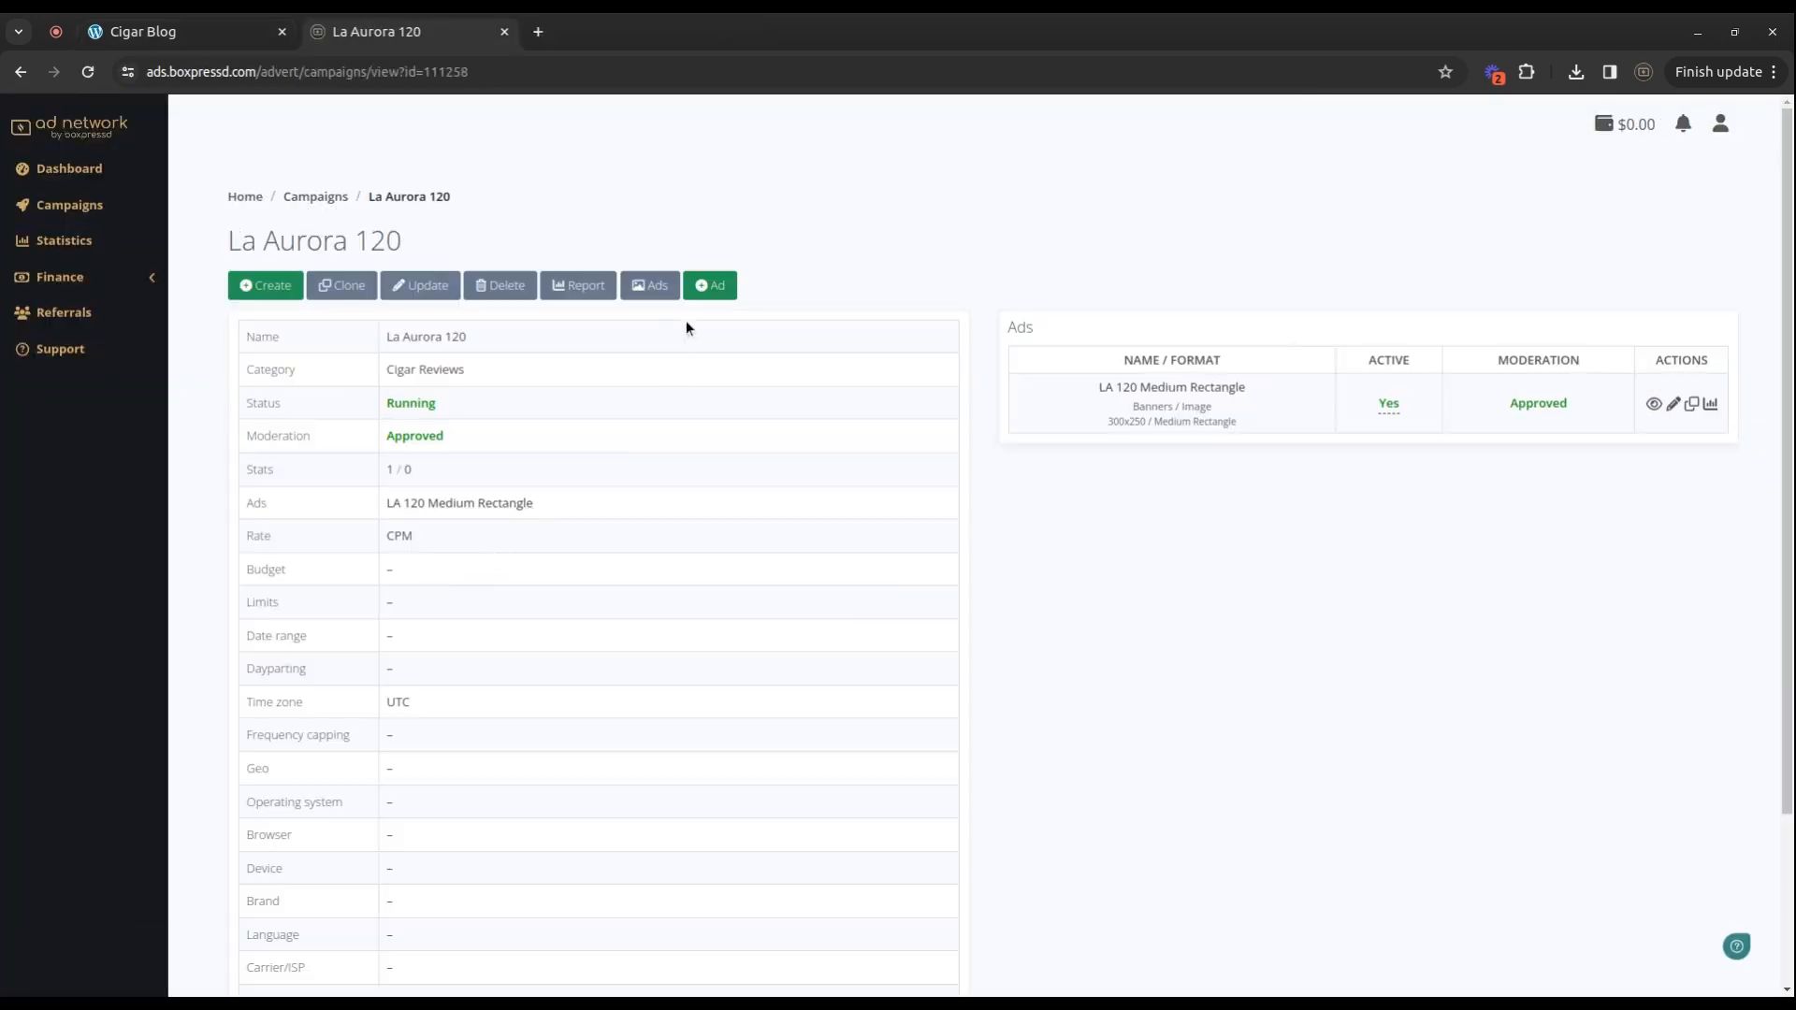
left_click(708, 296)
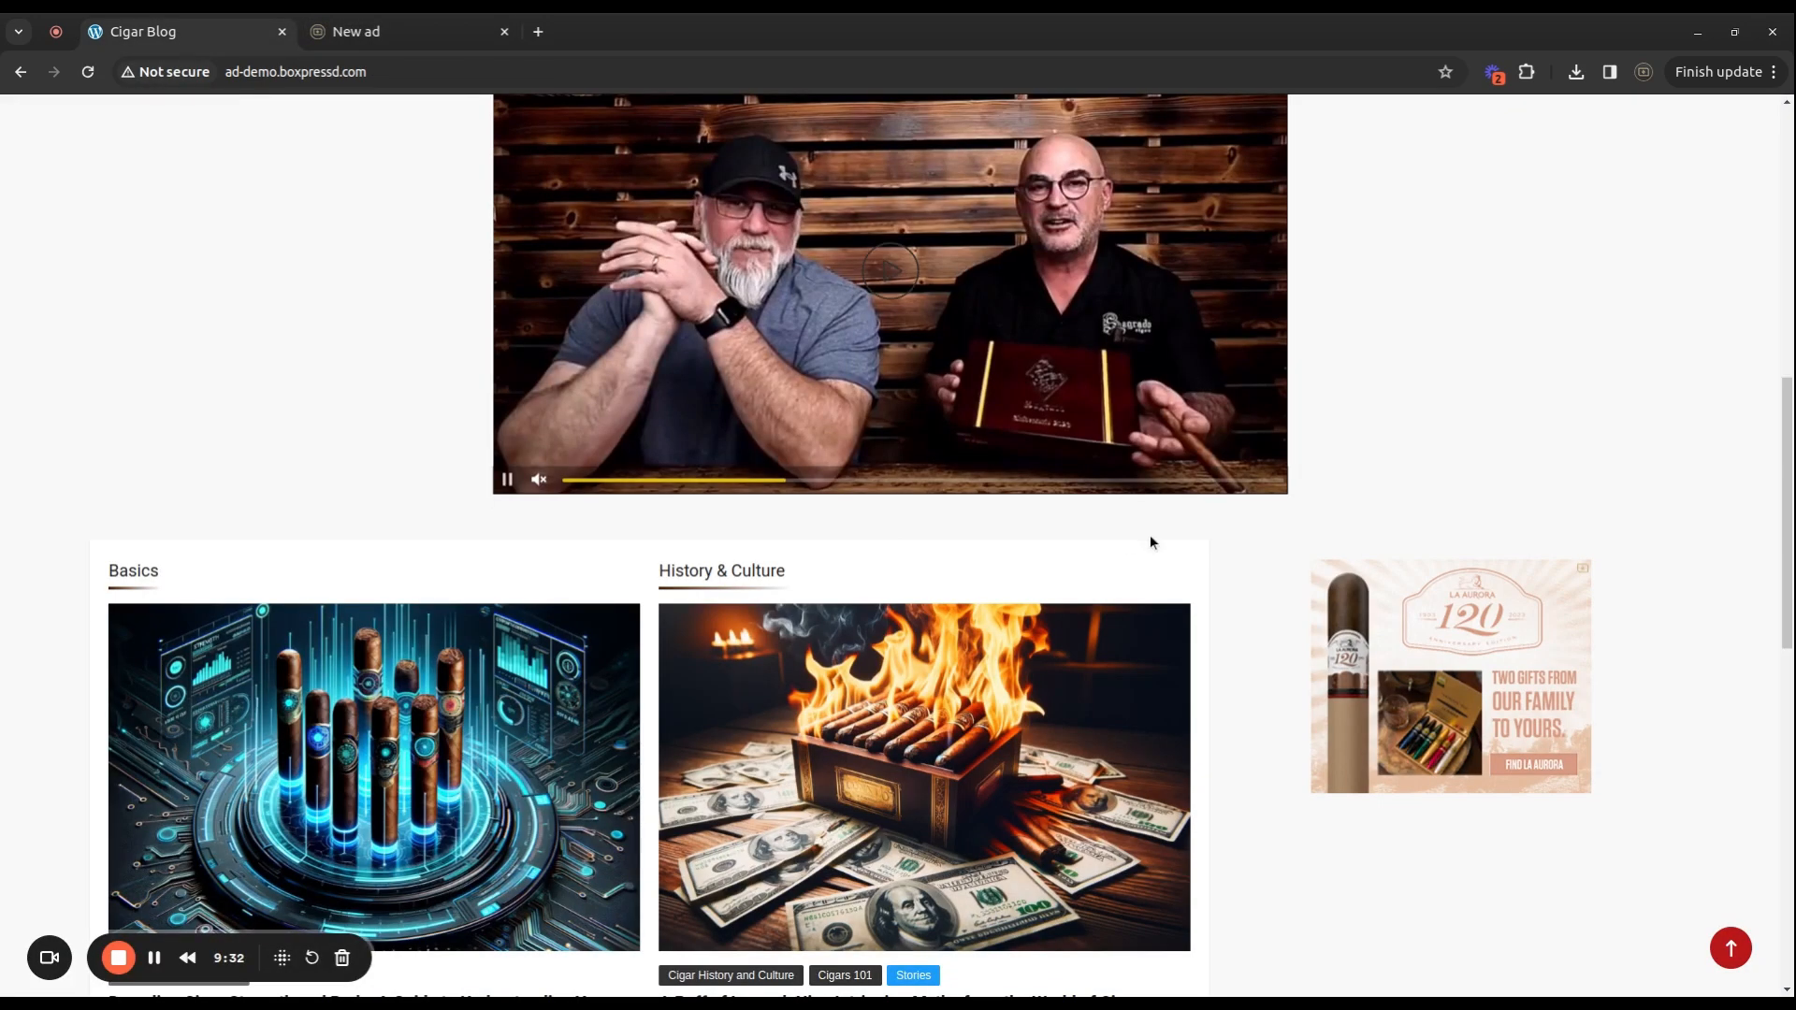
scroll(1149, 535, "up", 8)
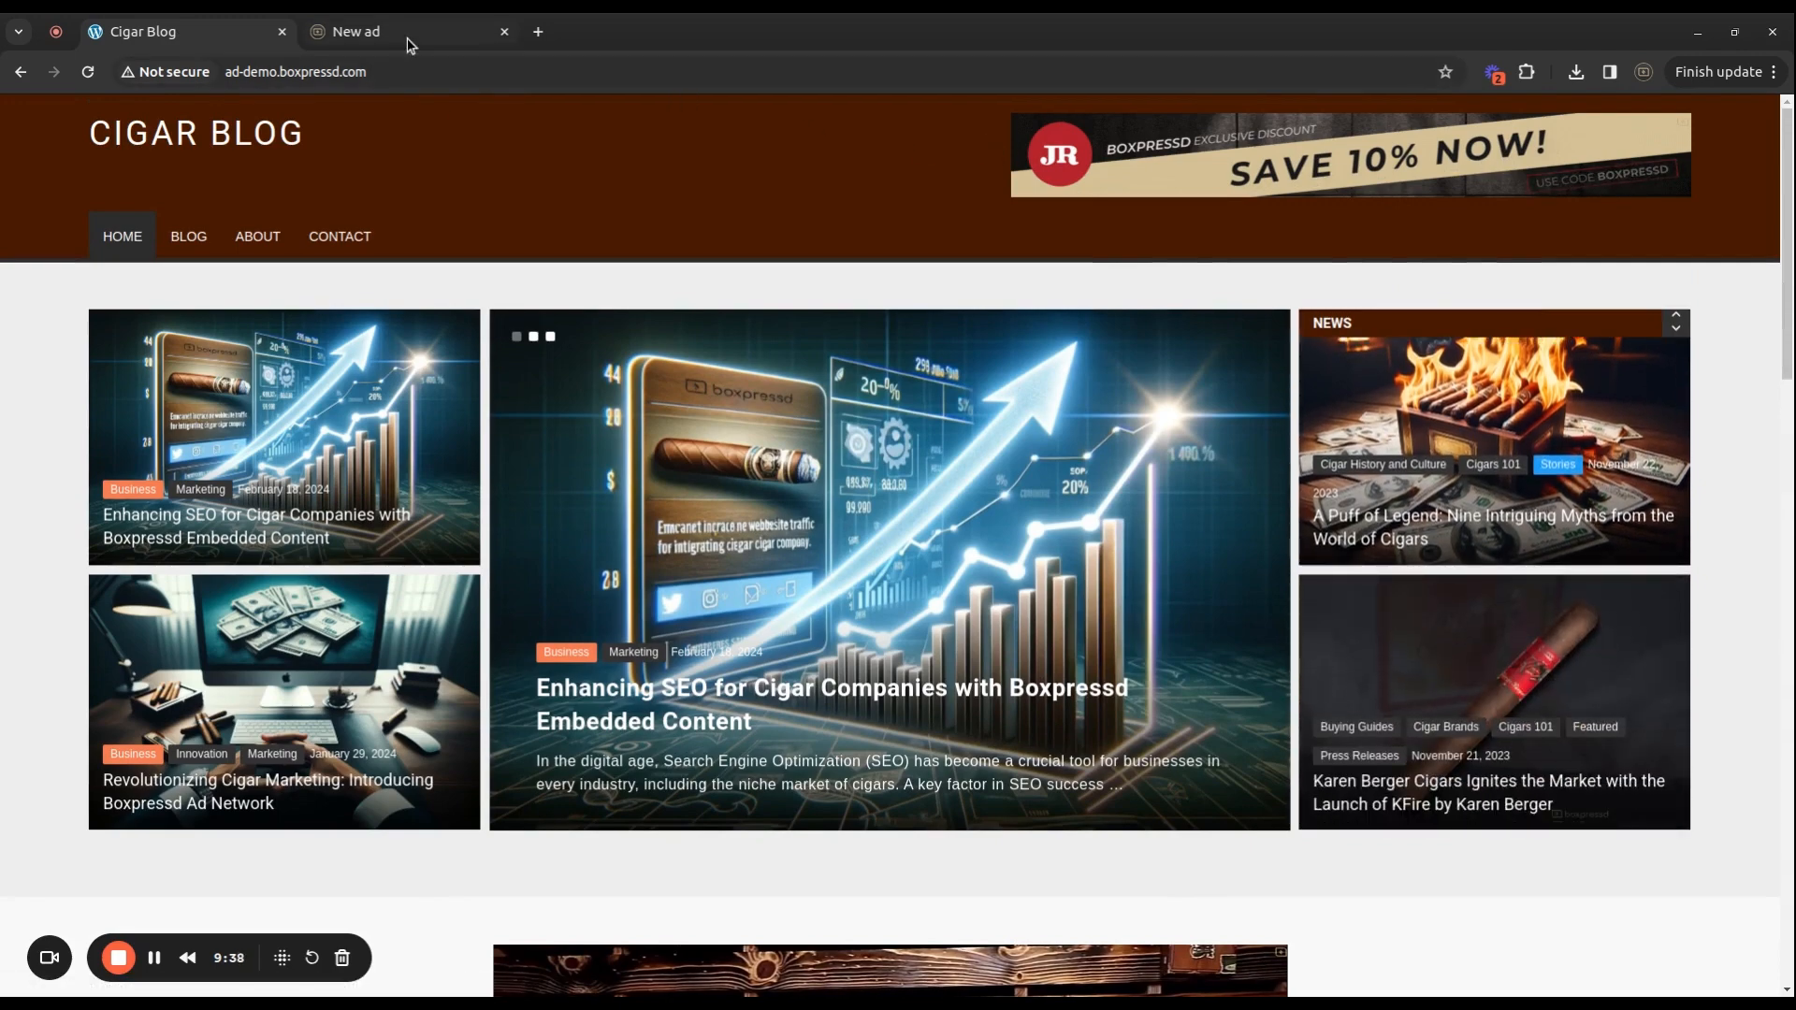
left_click(409, 42)
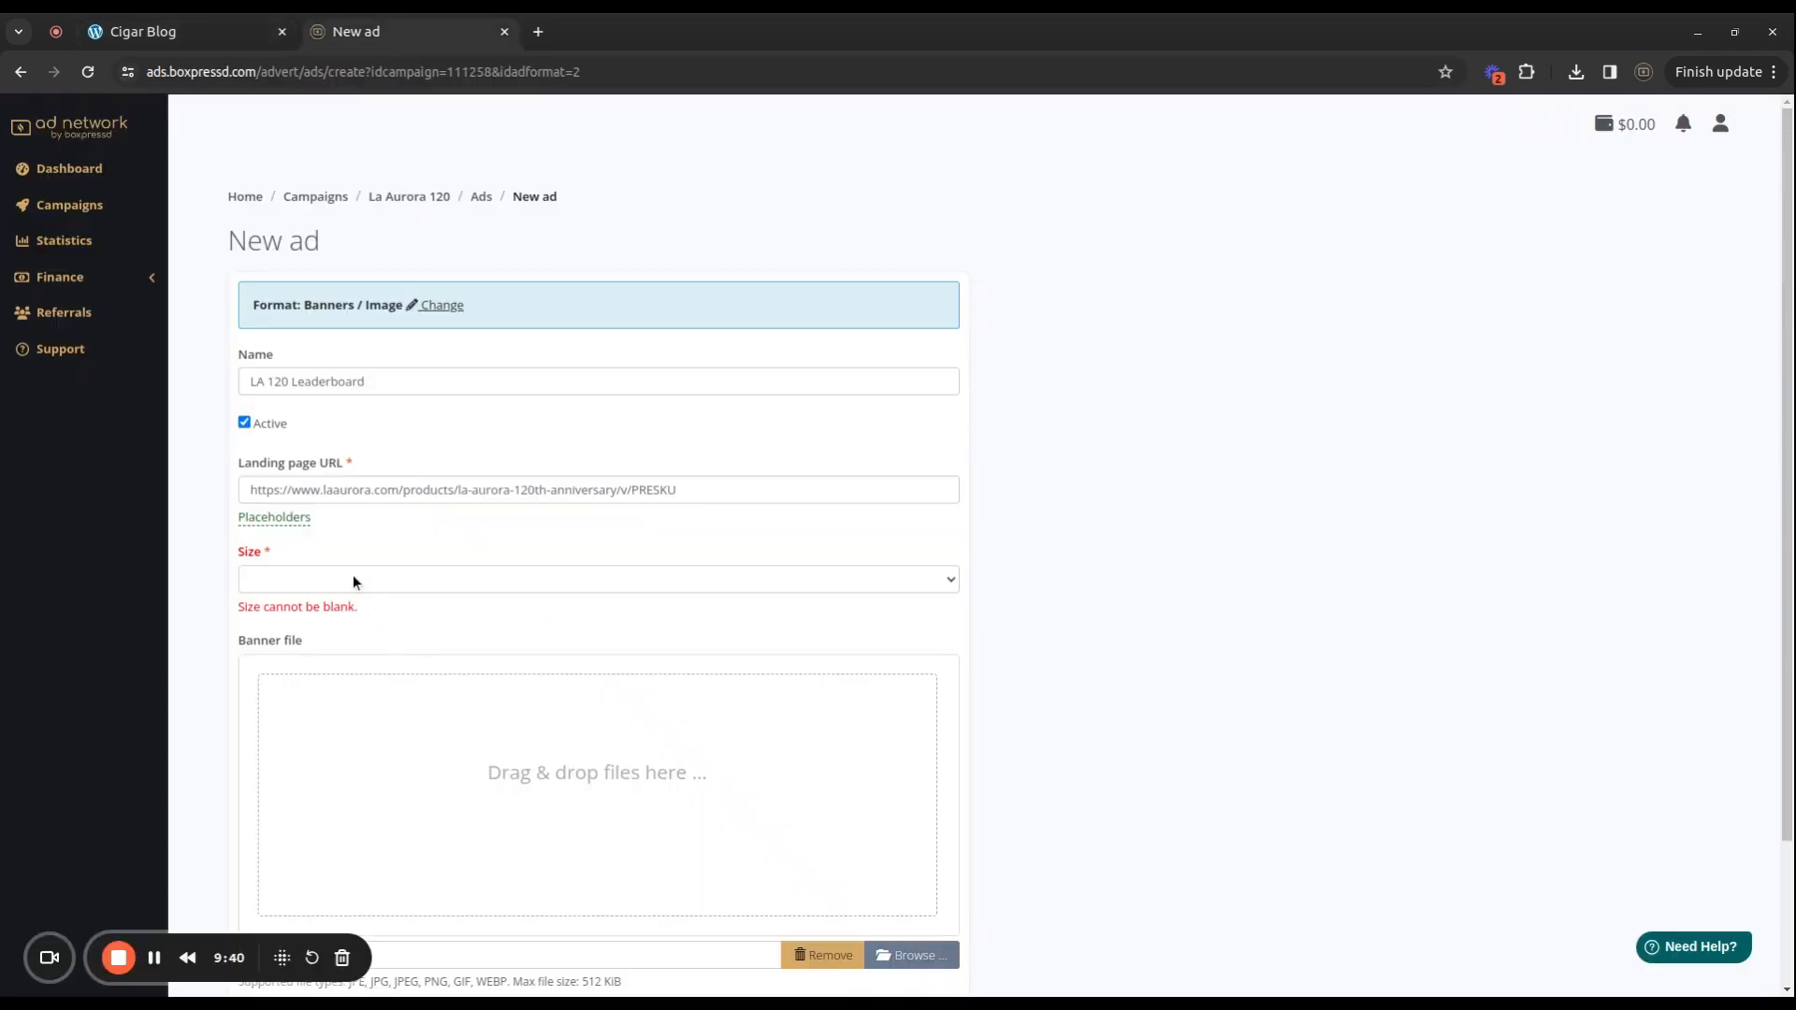
left_click(559, 689)
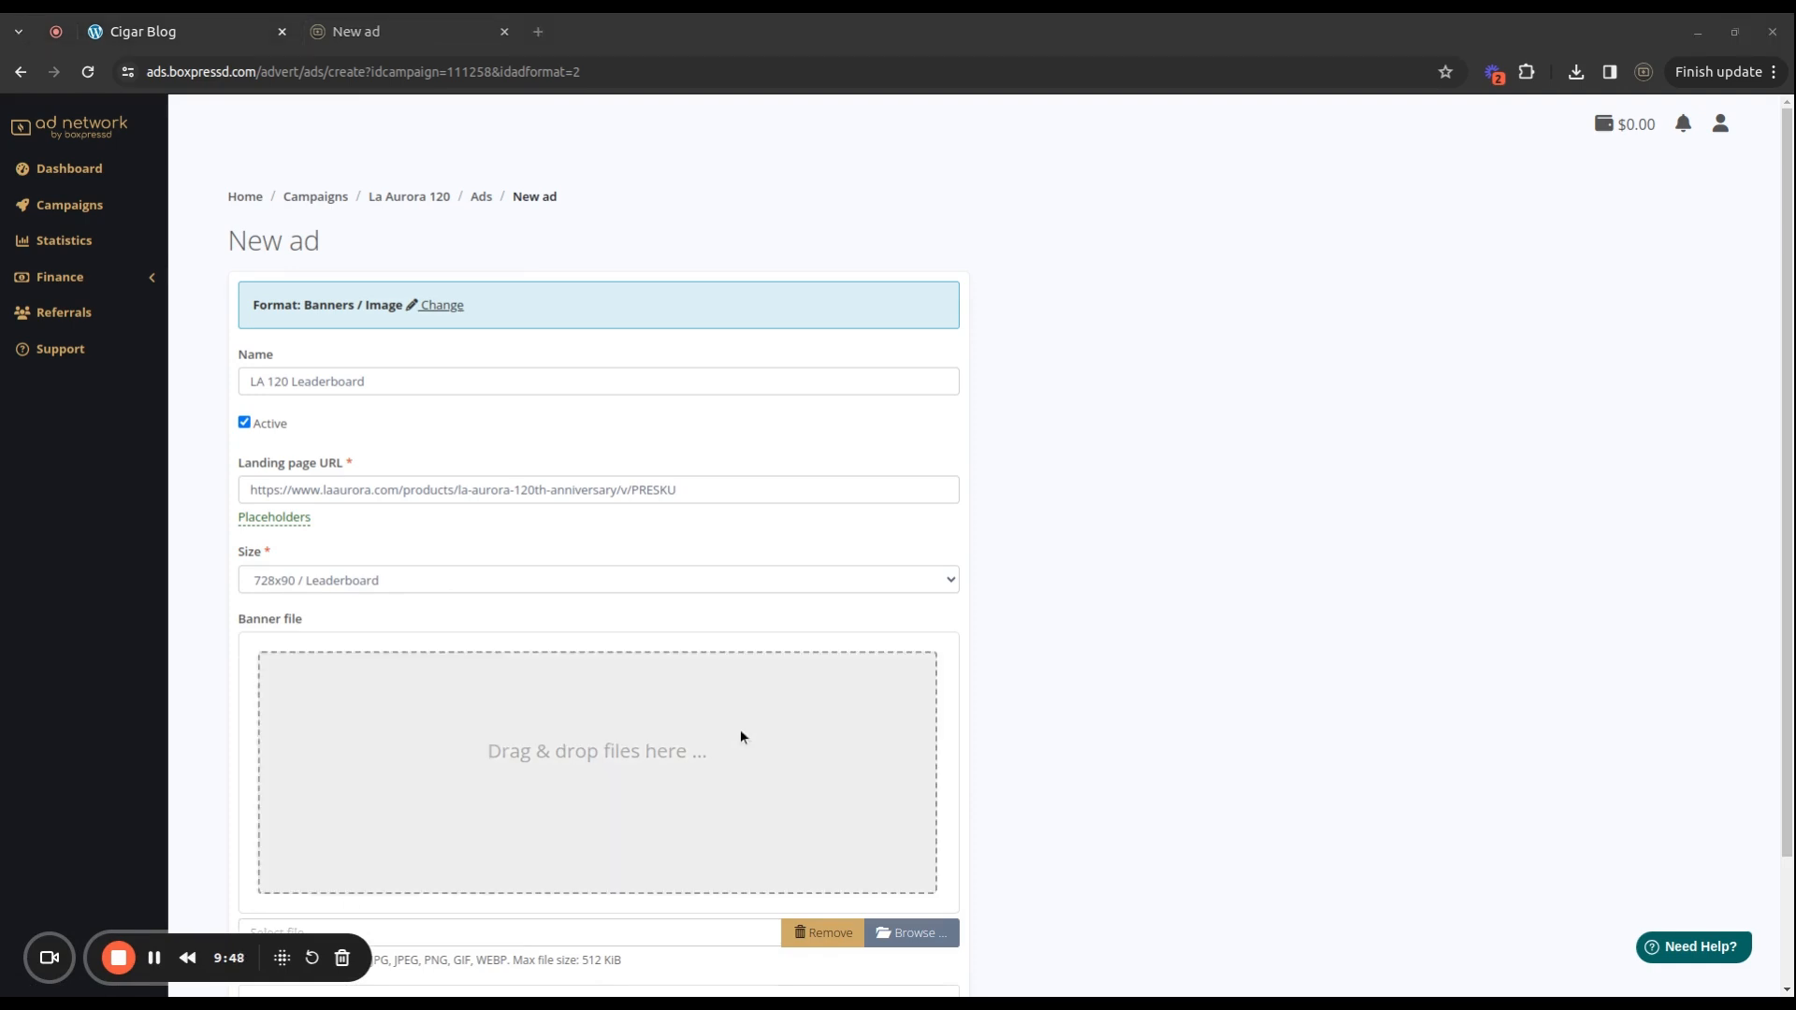
Attach the 728x90 banner PNG, create the LA 120 Leaderboard ad, and view the Cigar Blog.
left_click_drag(738, 728, 425, 791)
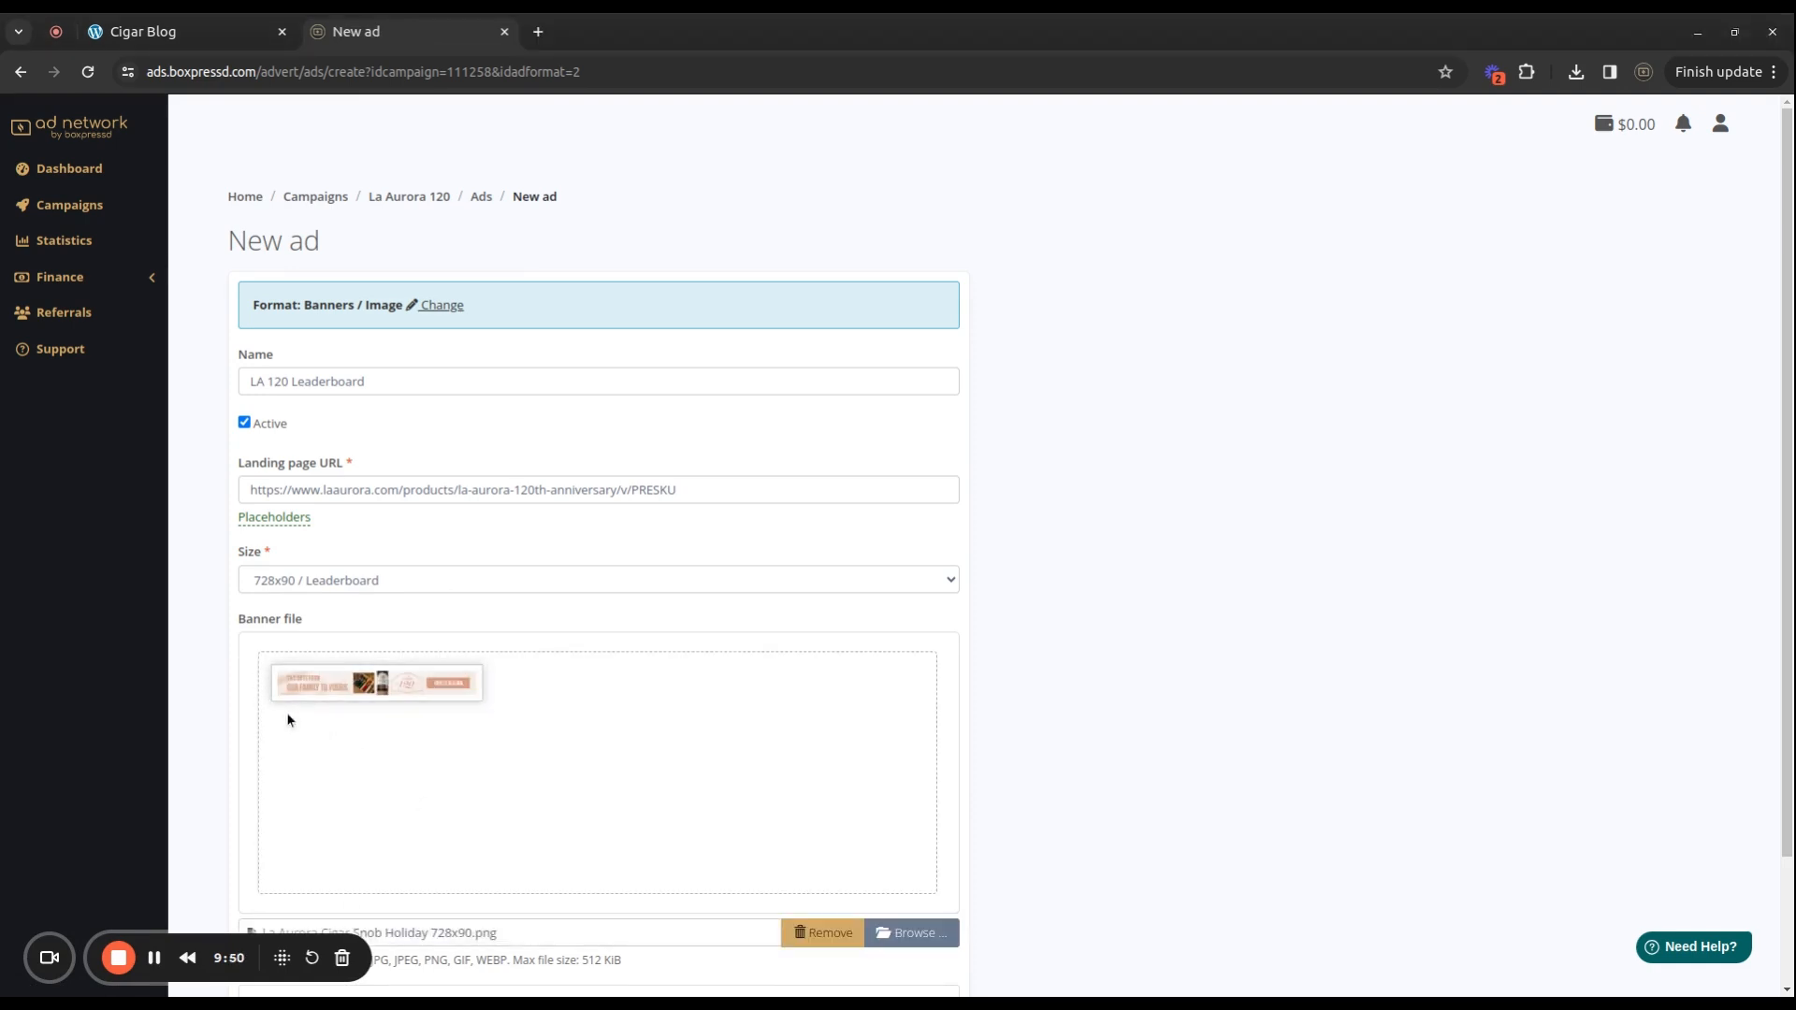
scroll(1122, 570, "down", 2)
scroll(946, 547, "up", 2)
scroll(385, 719, "down", 2)
left_click(274, 916)
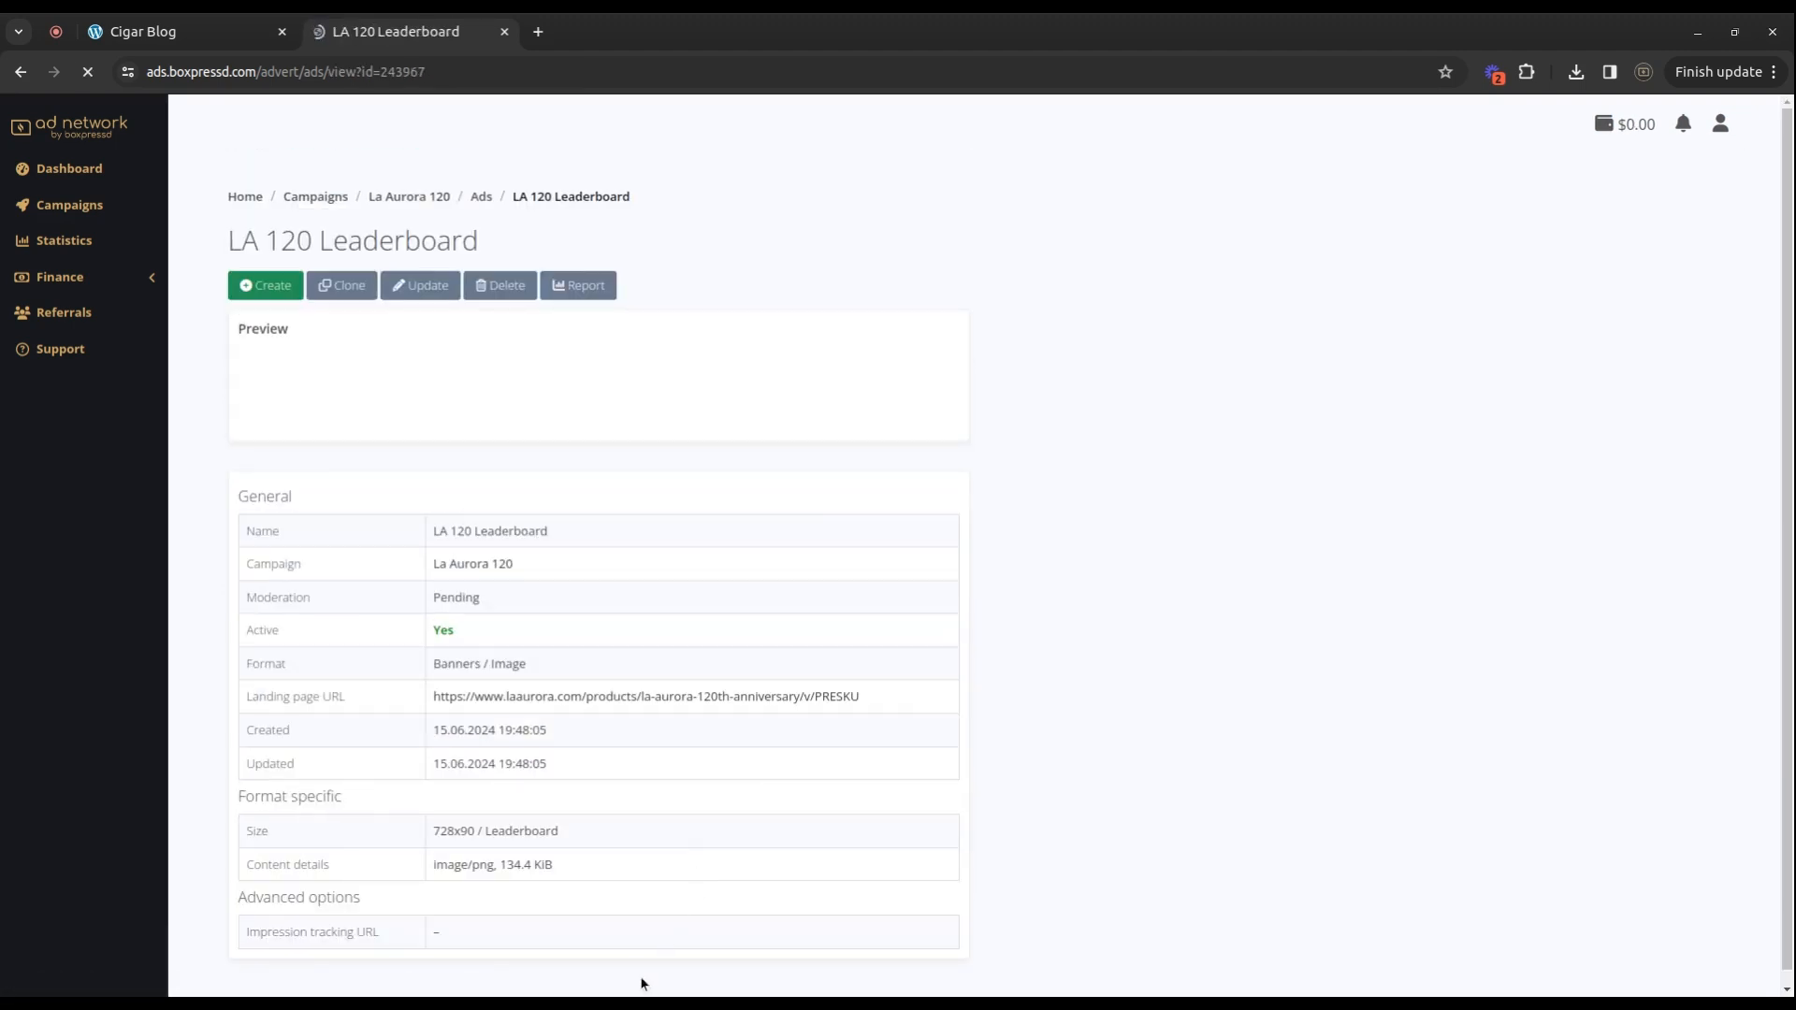
left_click(145, 38)
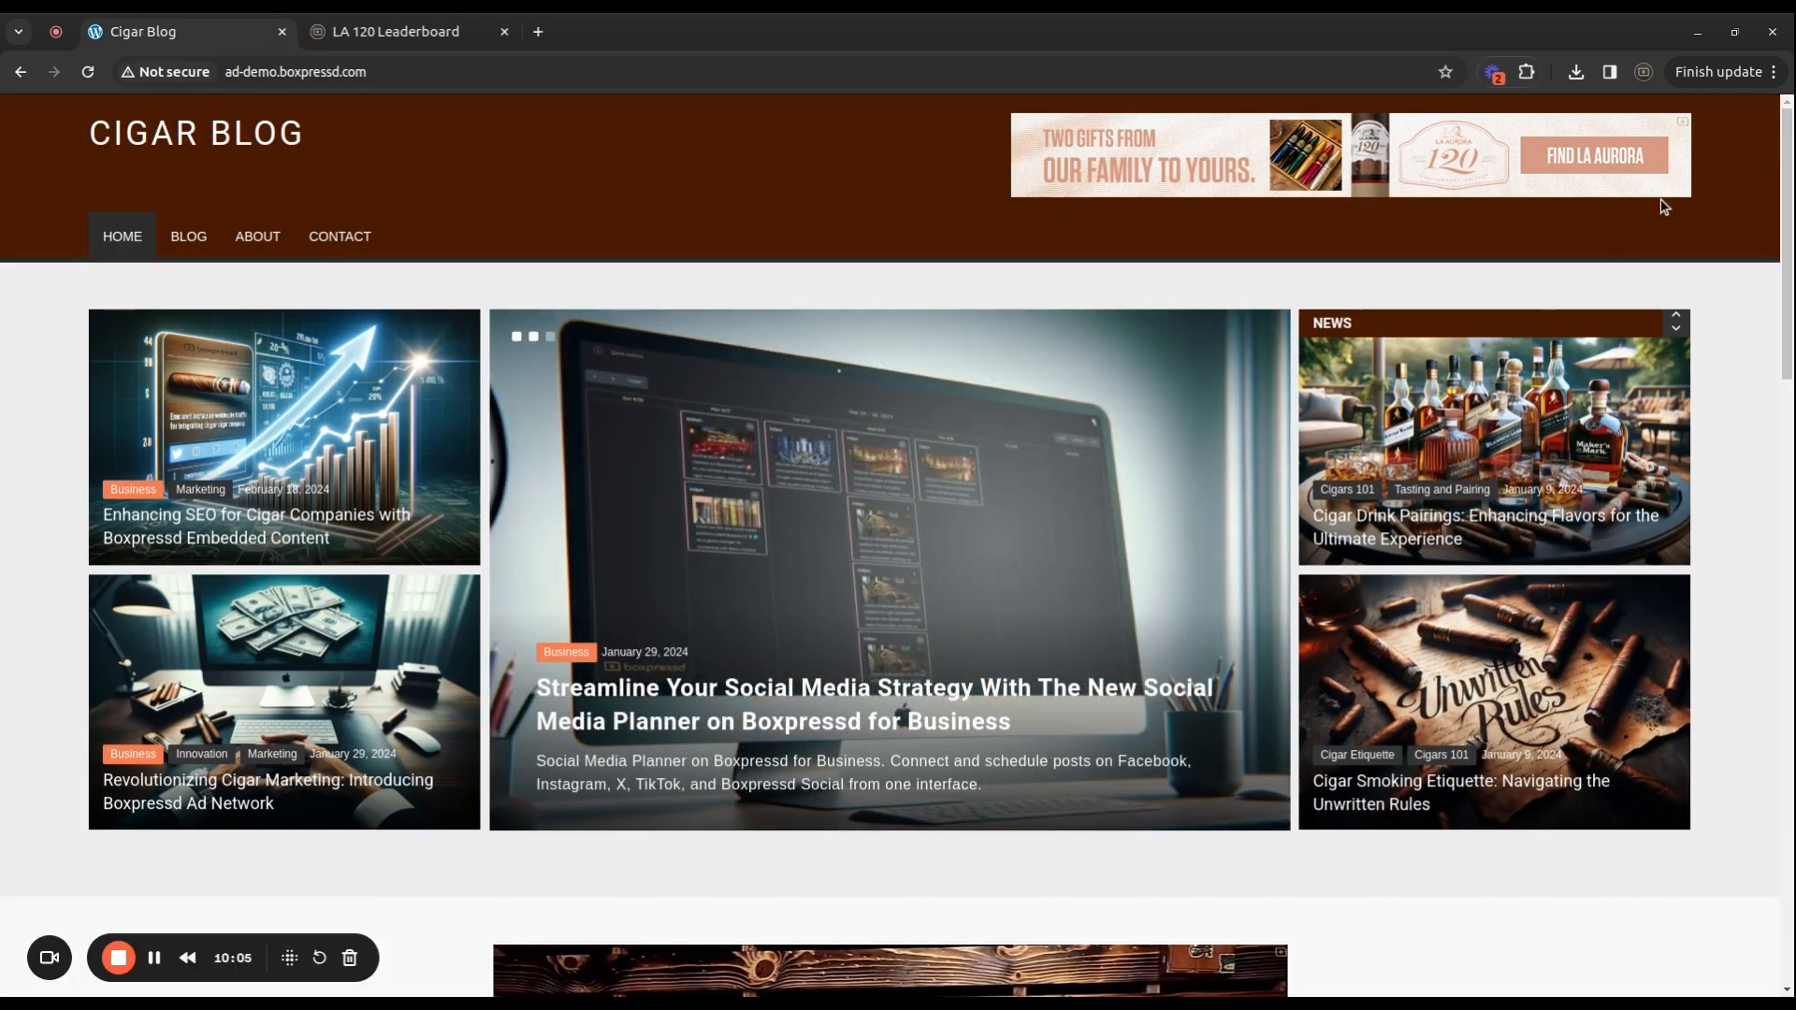
Scroll through the Cigar Blog page to check that the LA 120 Leaderboard 728x90 banner shows in the header.
scroll(1432, 515, "down", 1)
scroll(1416, 599, "down", 9)
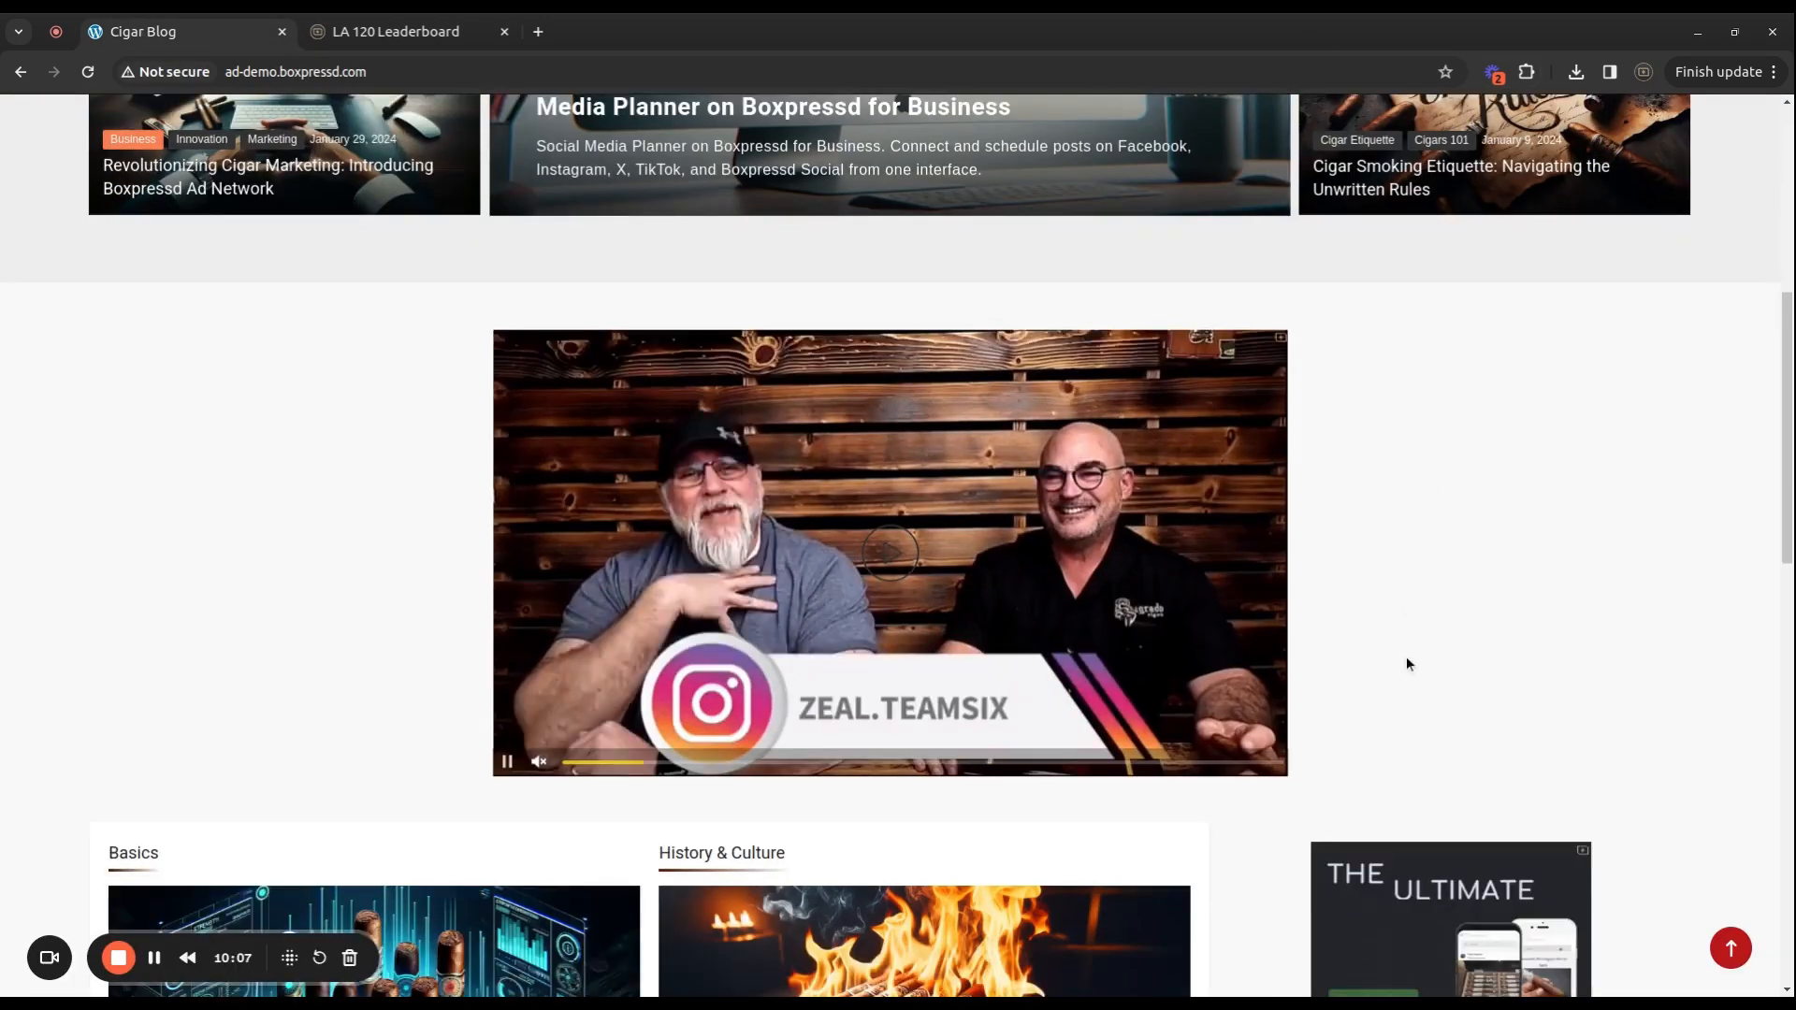
scroll(1393, 566, "up", 6)
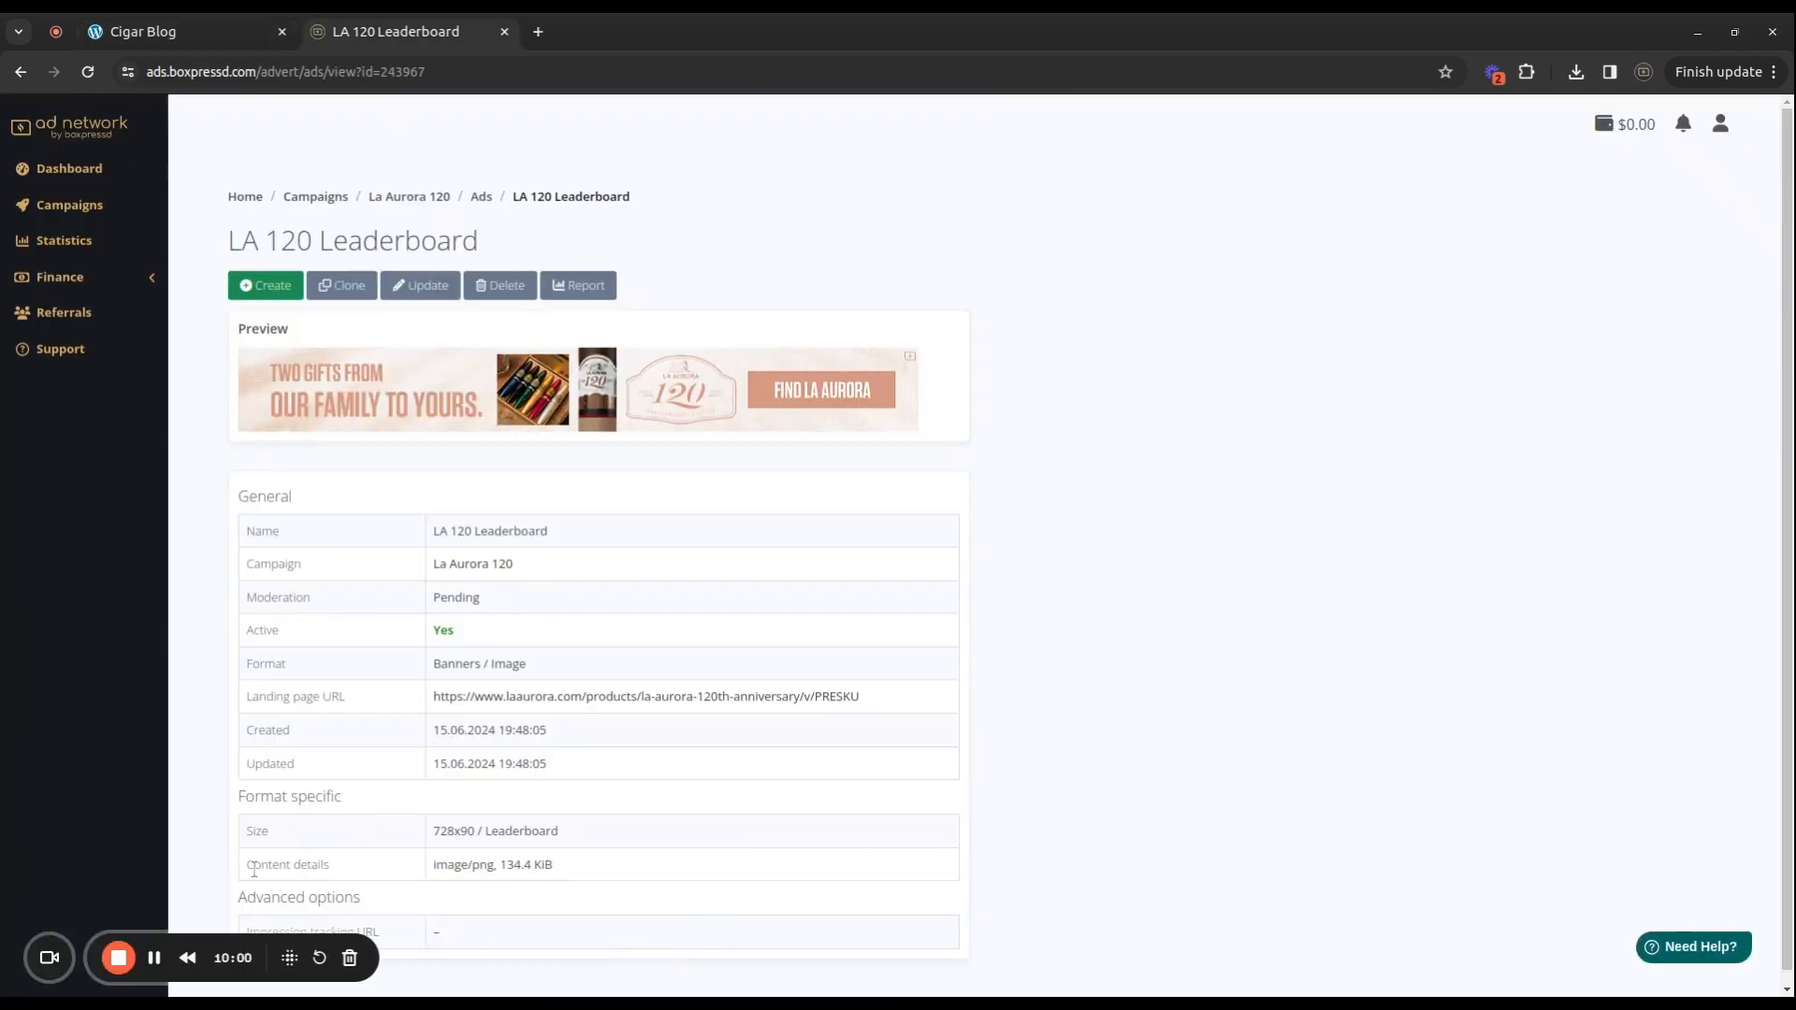
left_click(143, 34)
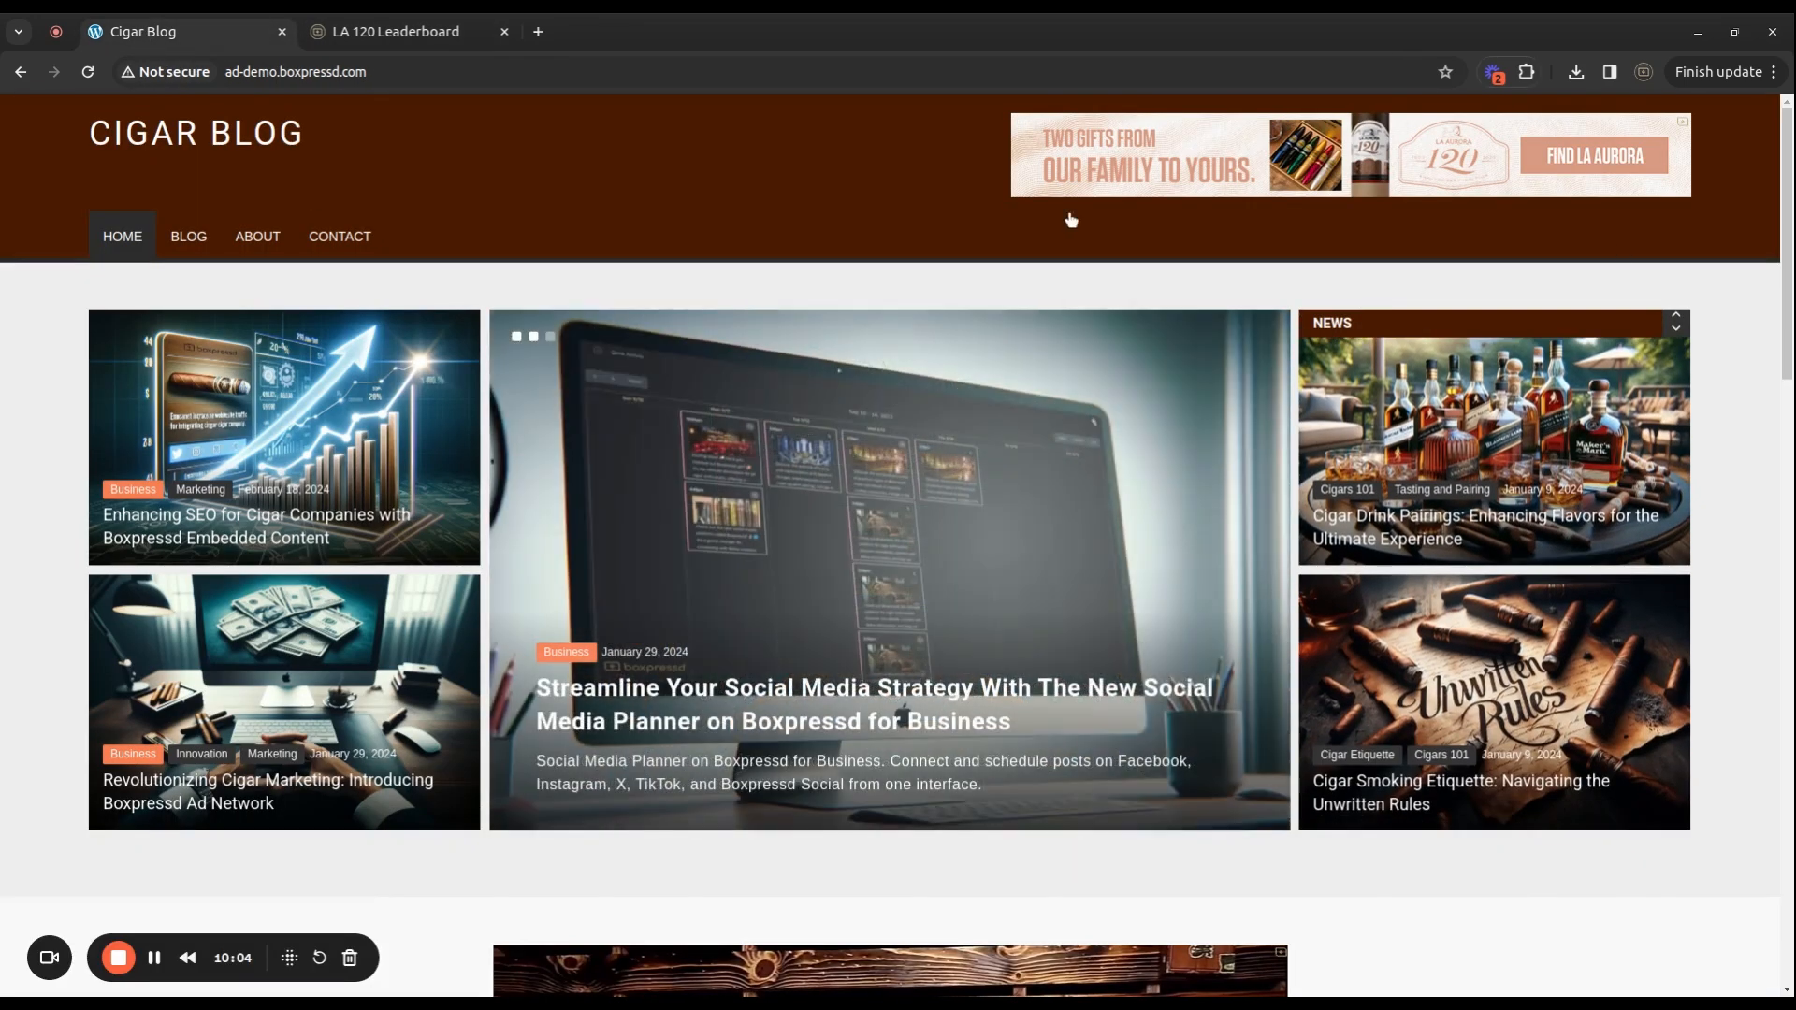